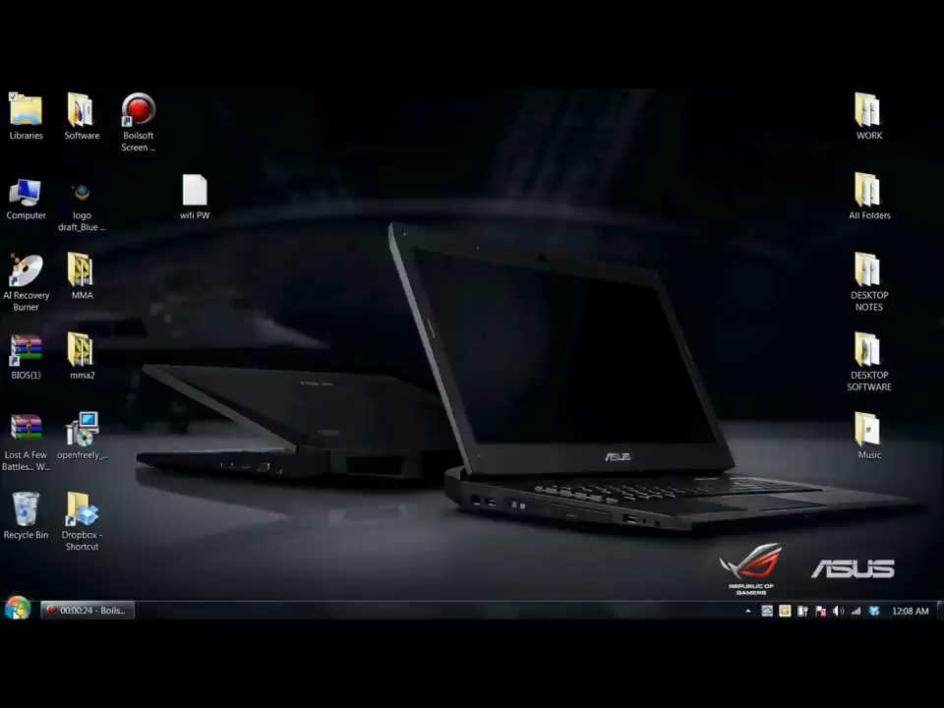
Launch Propellerhead Record by searching 'record' in the Windows 7 Start menu.
key(super)
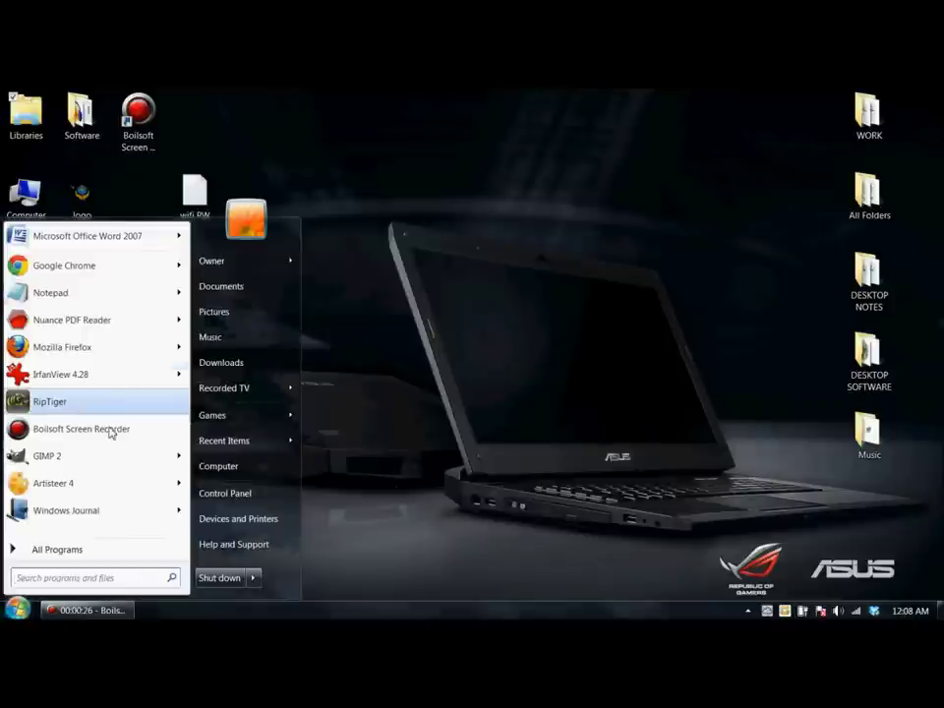
click(99, 553)
text(re)
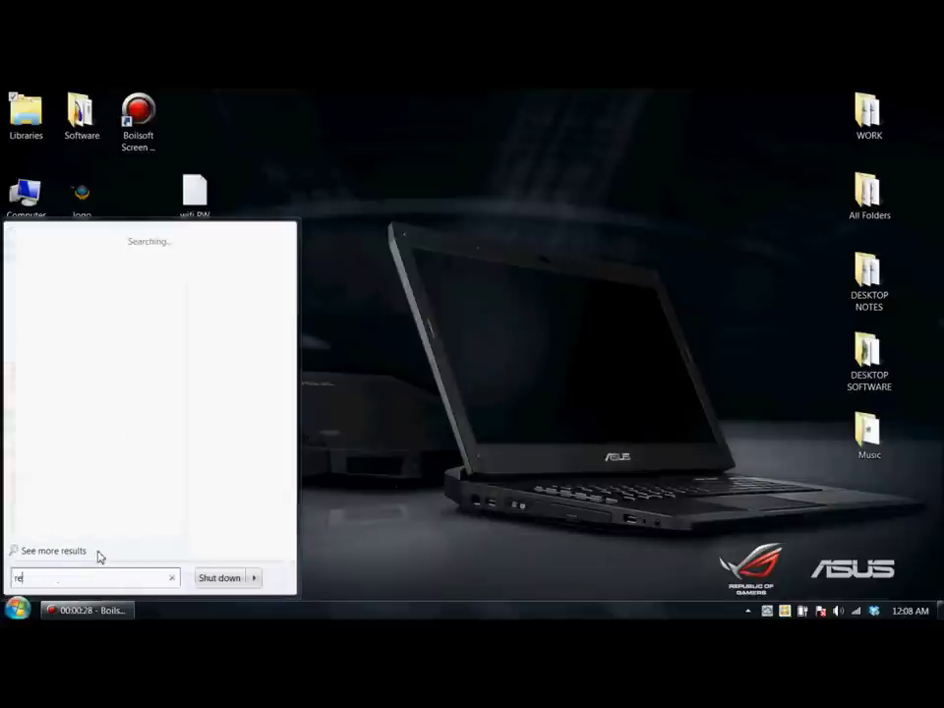
text(cord)
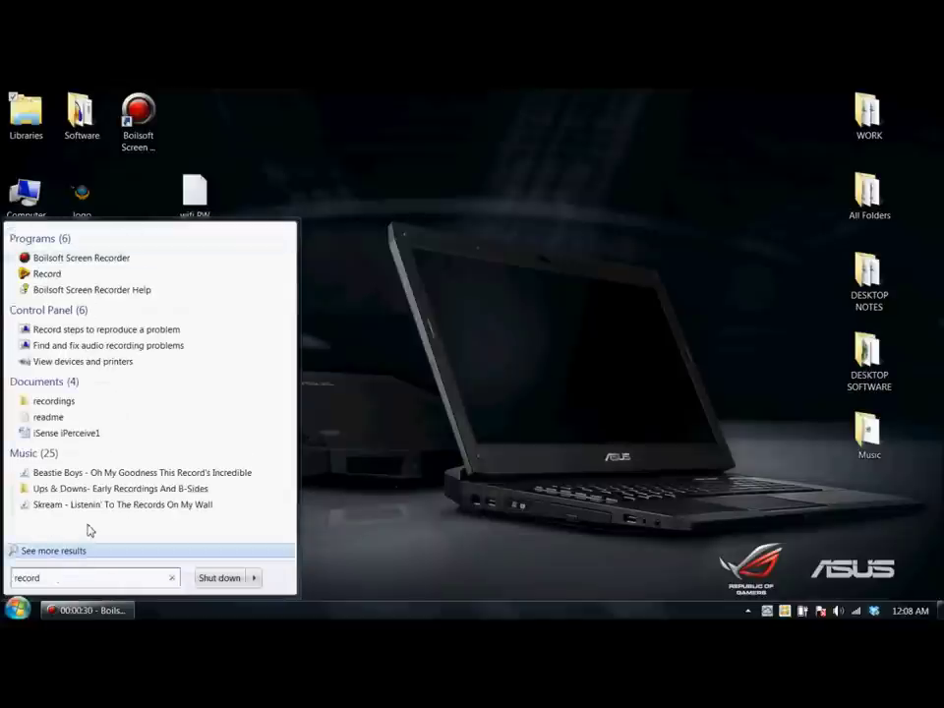
click(49, 273)
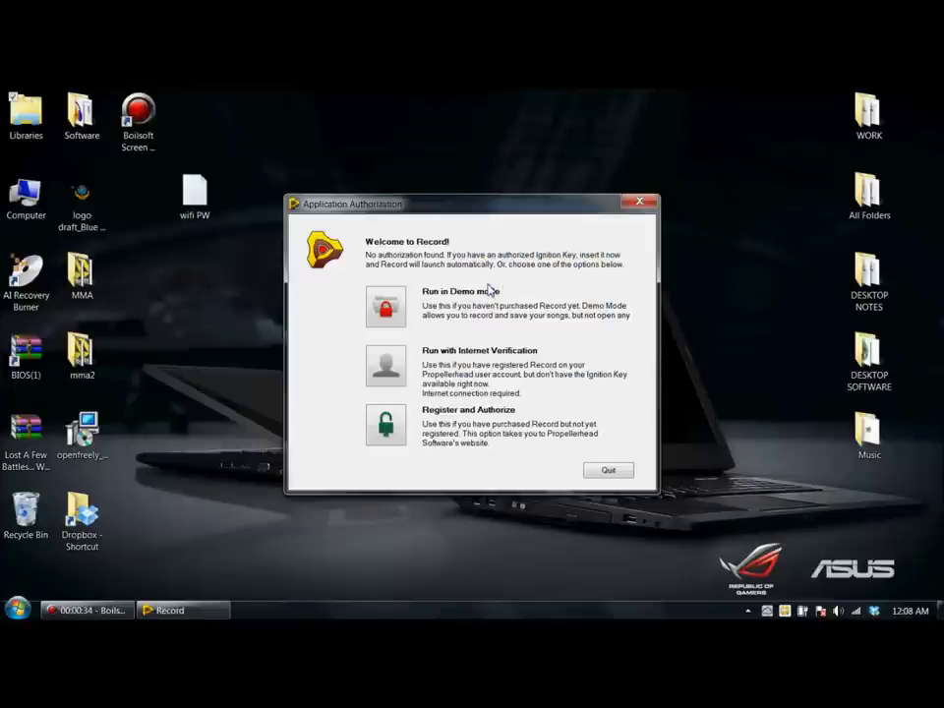
Run with Internet Verification using the account user name and password to reach Document 1.
click(387, 365)
text(beefalie)
key(Tab)
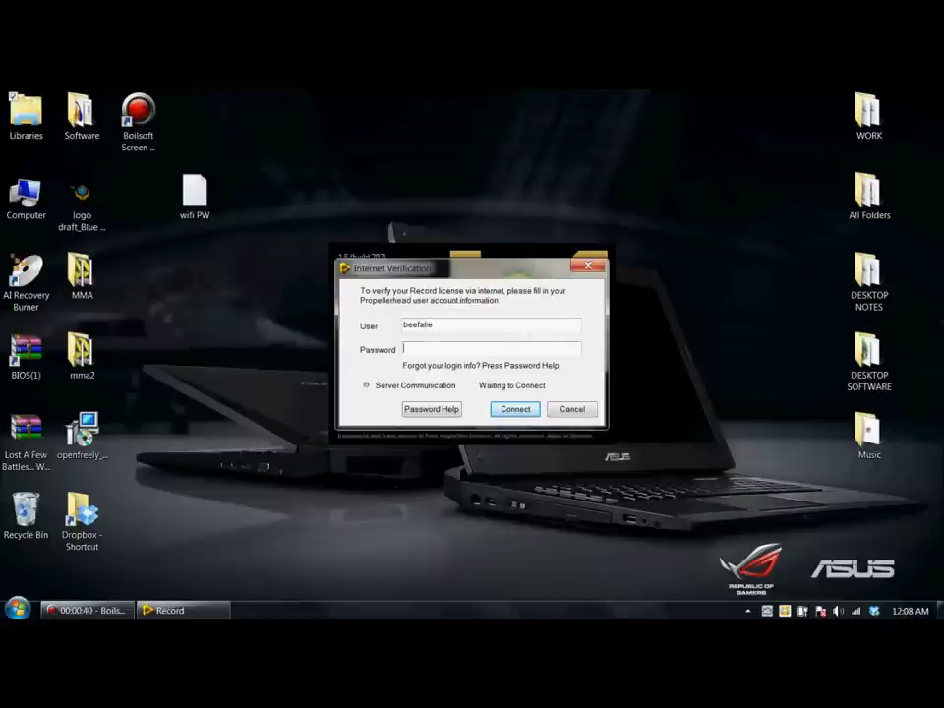
key(Return)
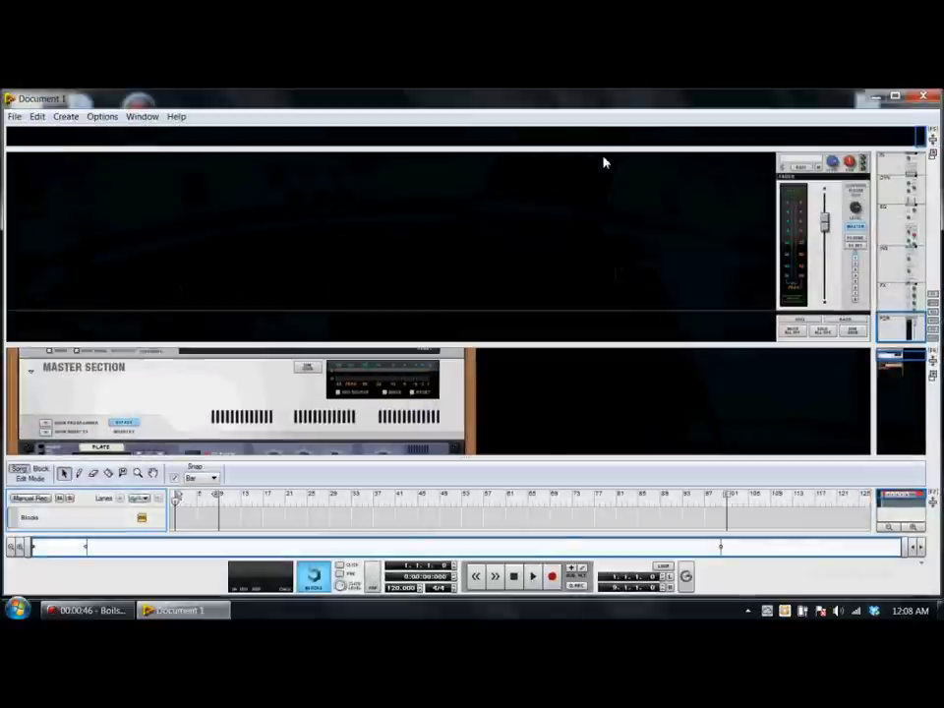
right_click(16, 609)
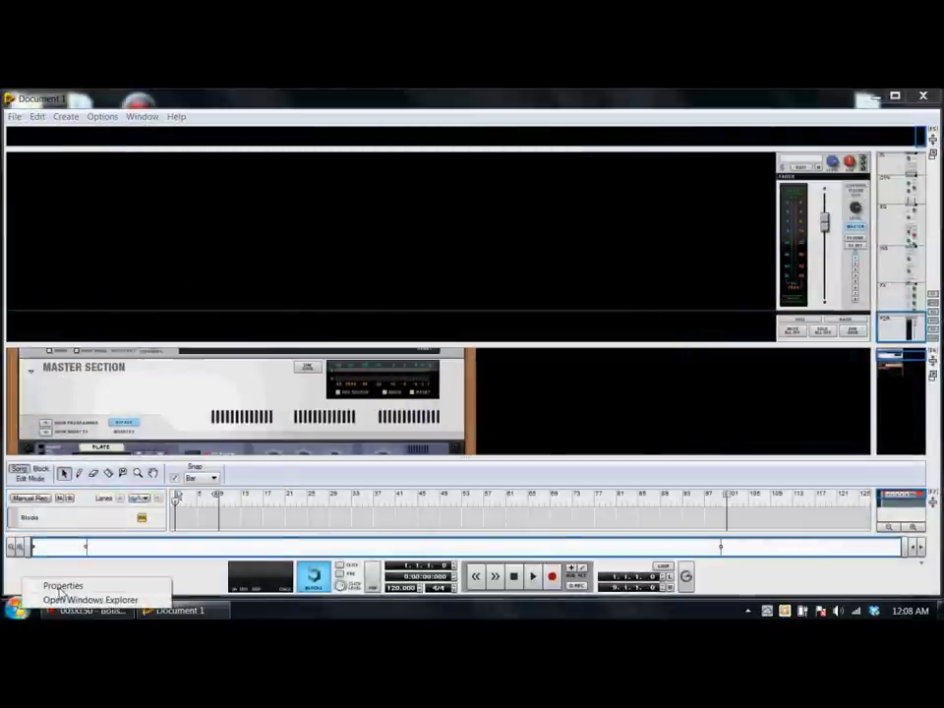
Turn on 'Auto-hide the taskbar' in Taskbar Properties, then maximize the Record window.
click(61, 588)
click(29, 301)
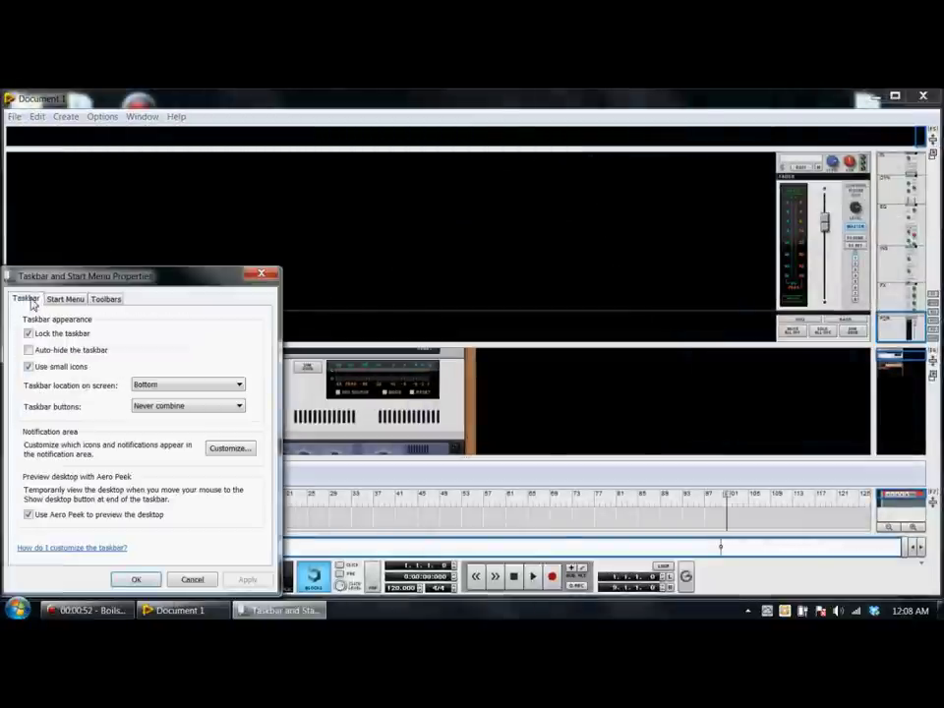
click(37, 349)
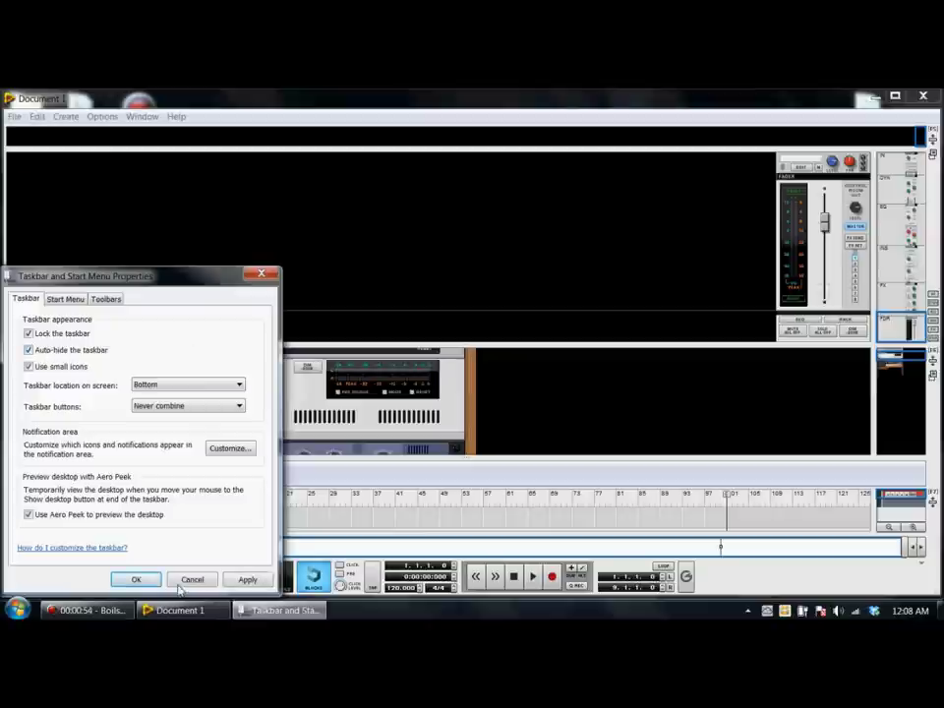
click(134, 579)
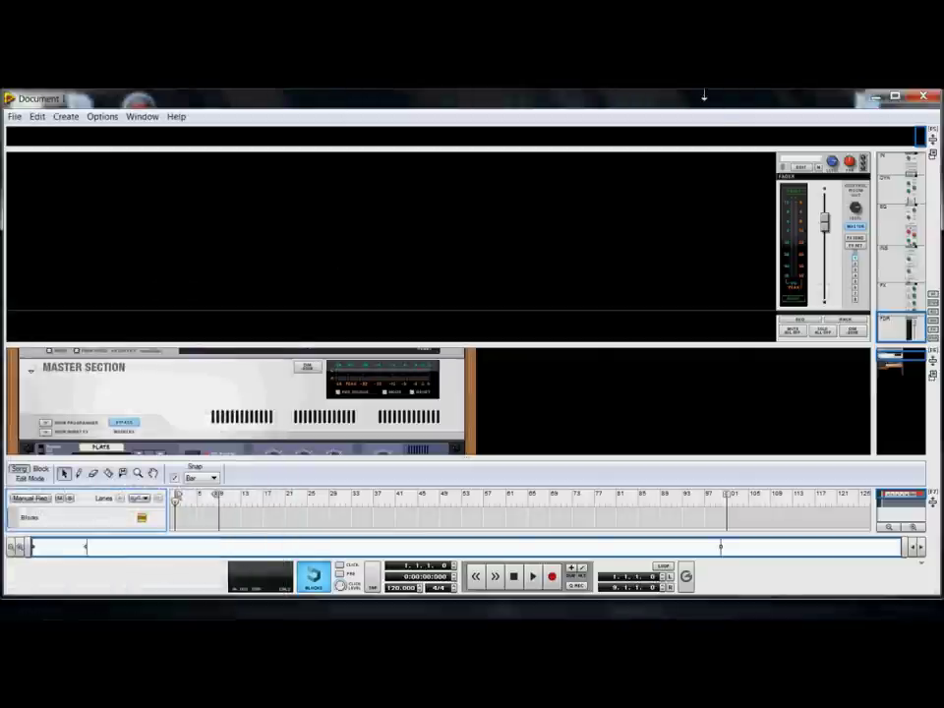
double_click(254, 94)
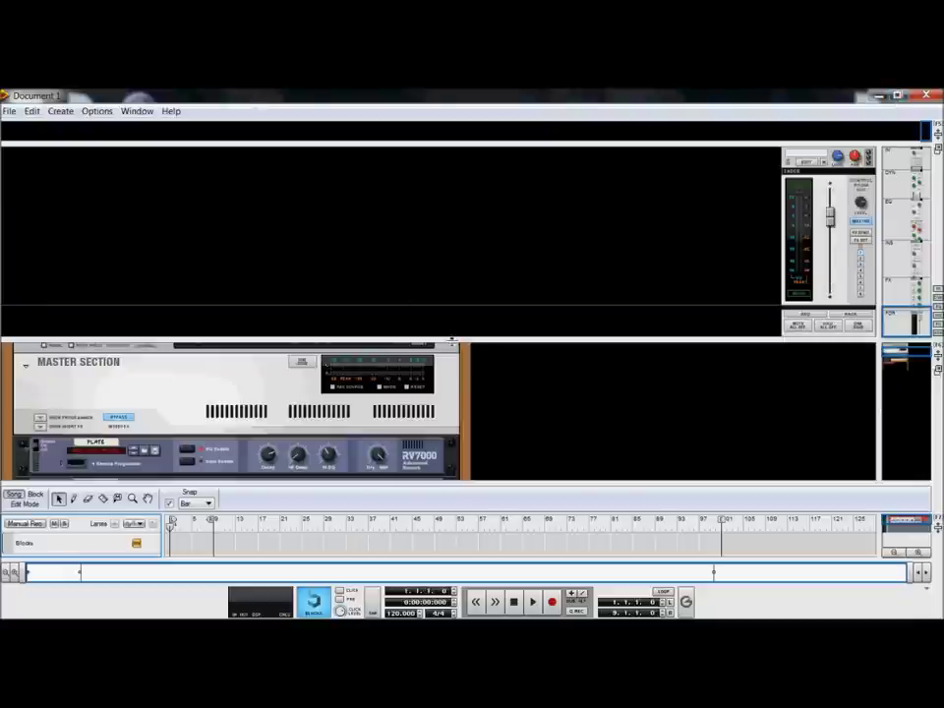
Enlarge the rack area and add a Mixer 14:2 from the Tool Window.
drag(465, 342, 444, 179)
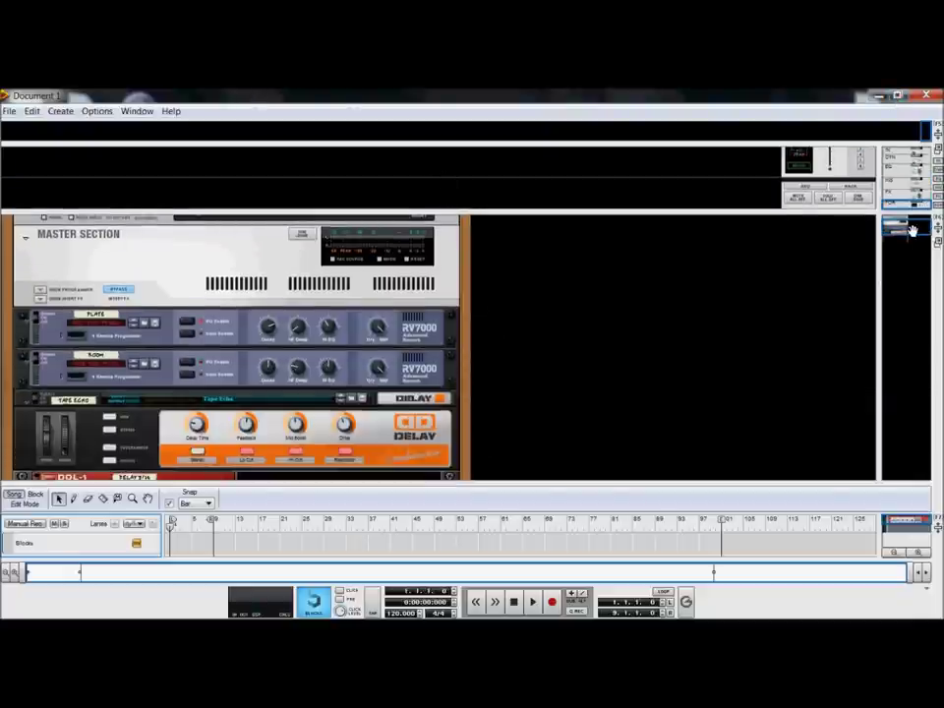
drag(913, 230, 912, 238)
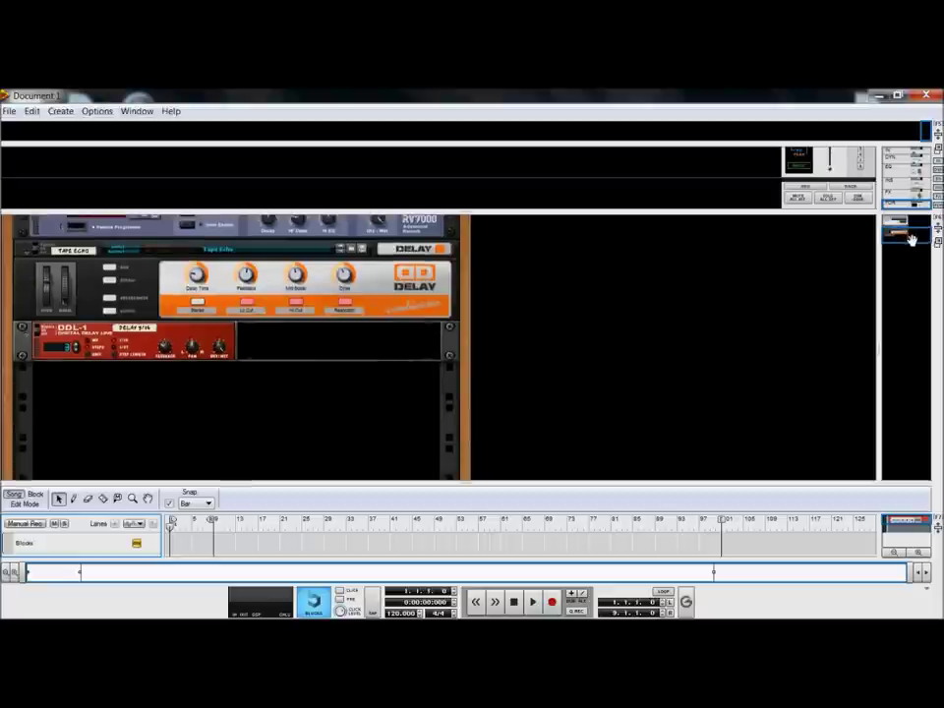
key(F8)
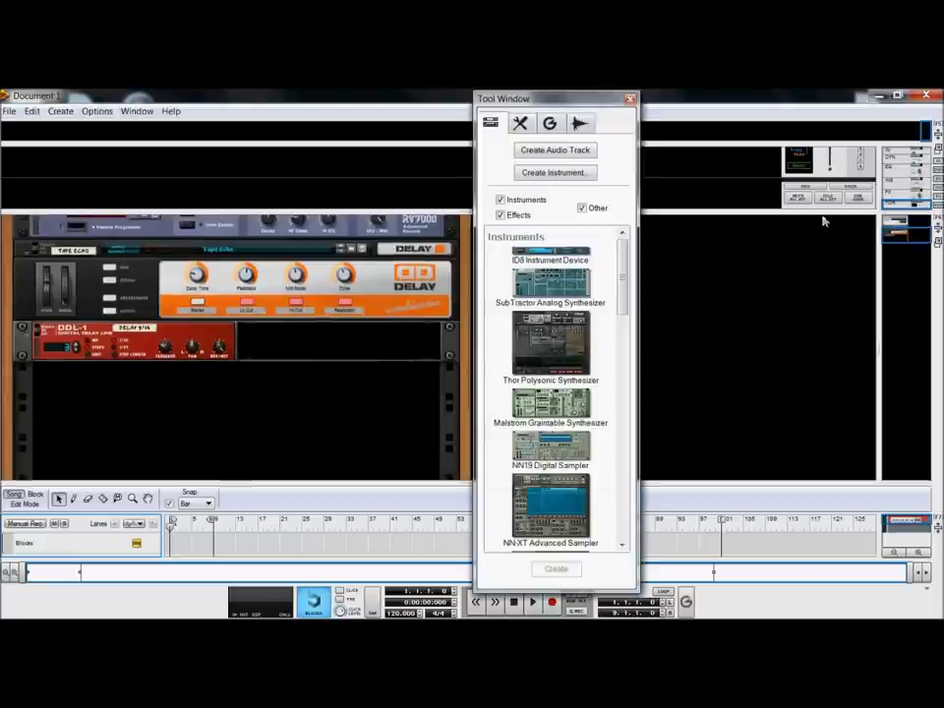
drag(623, 257, 609, 485)
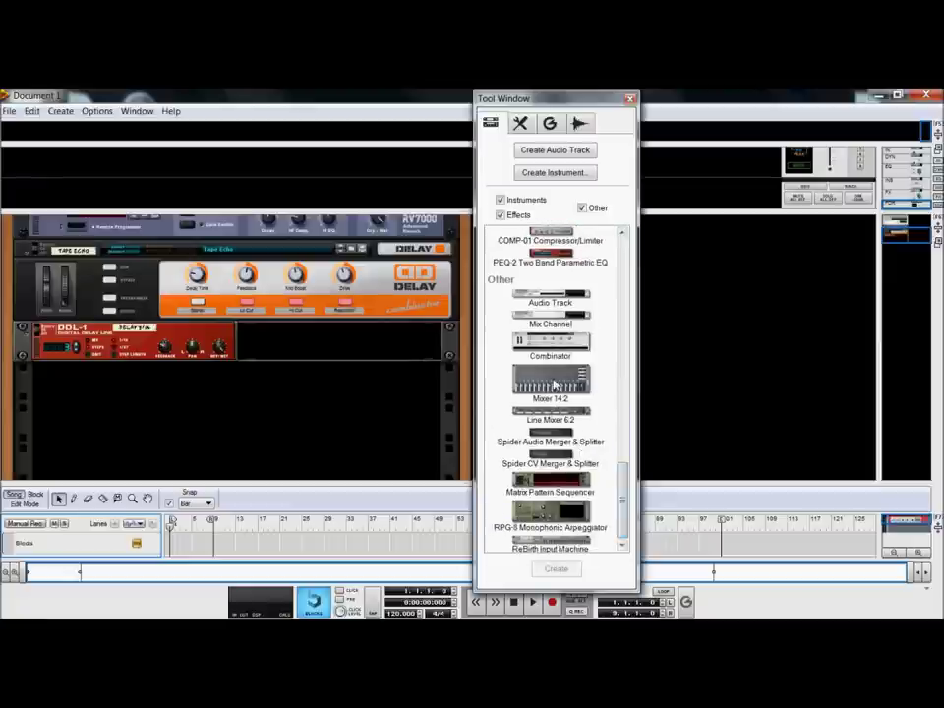
drag(554, 386, 354, 393)
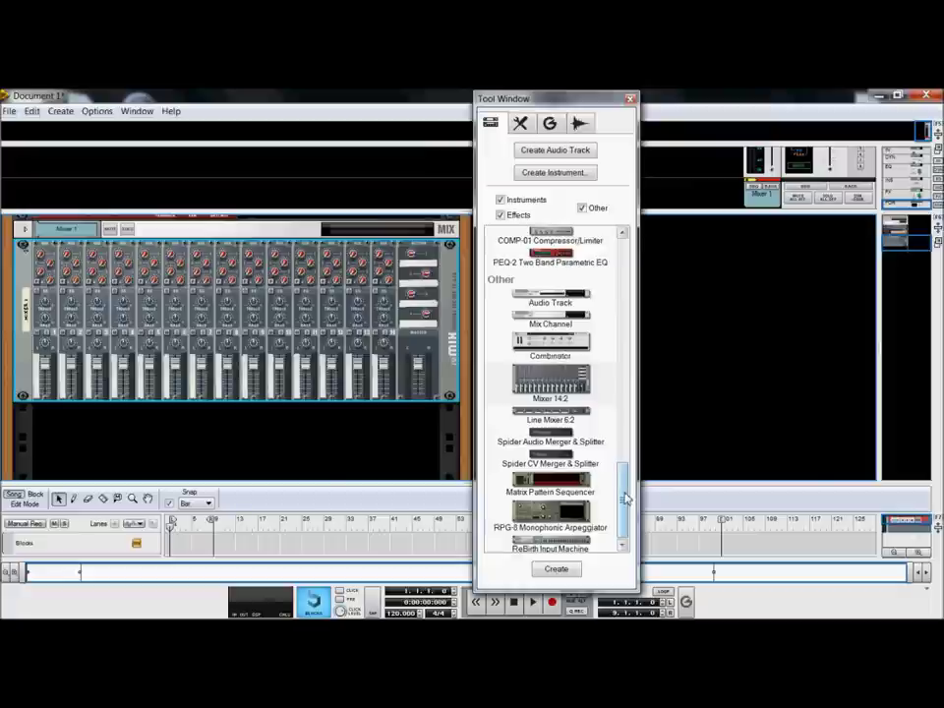
Add a Redrum Drum Computer, dismiss the missing default patch warning, and close the Tool Window.
drag(625, 500, 384, 432)
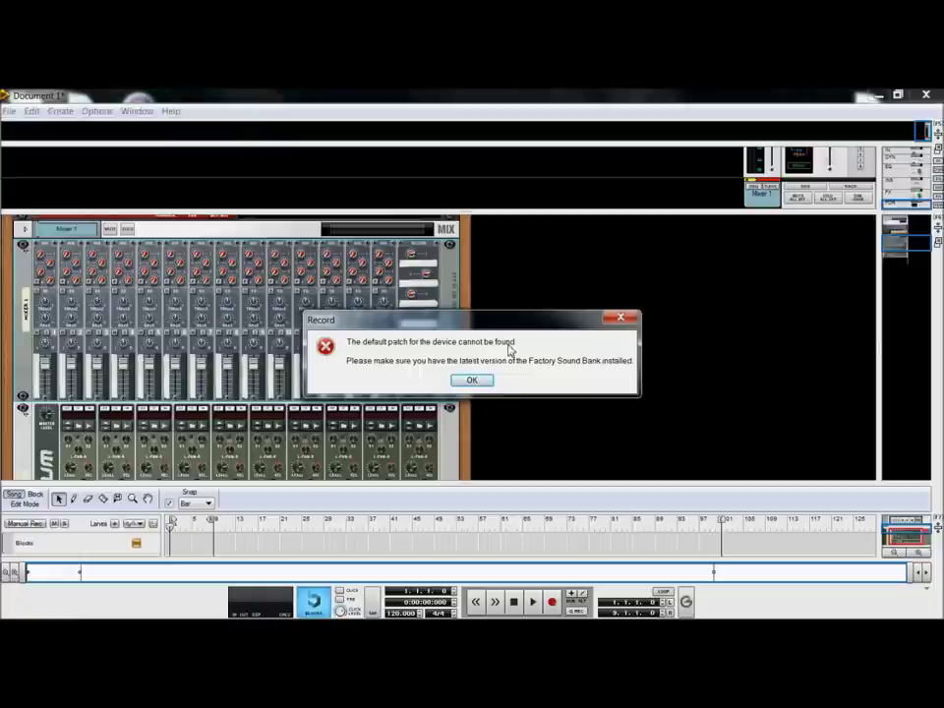
click(472, 380)
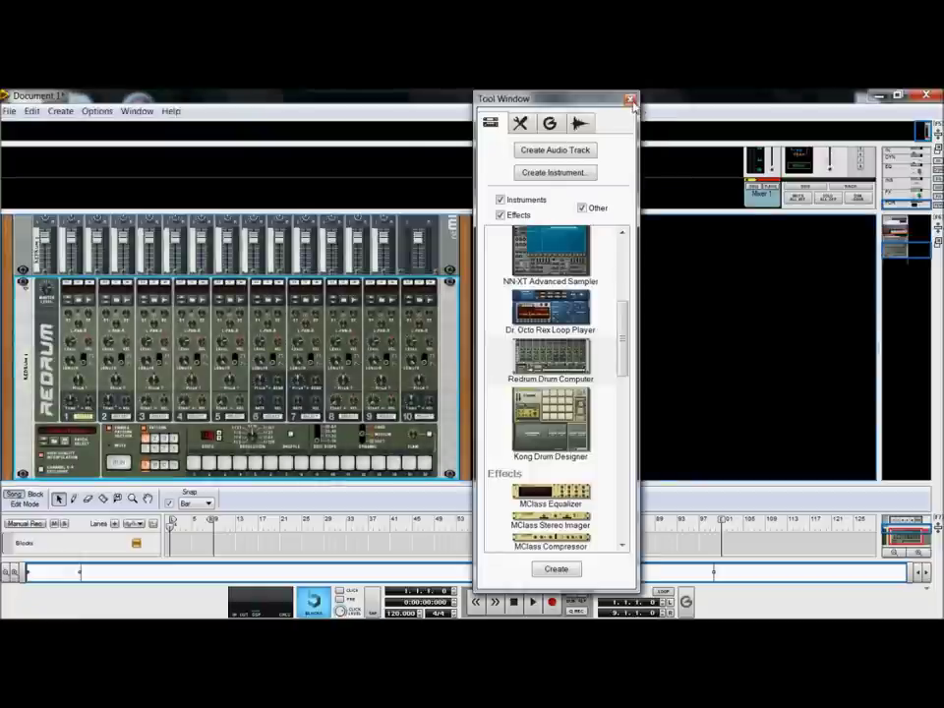
click(631, 99)
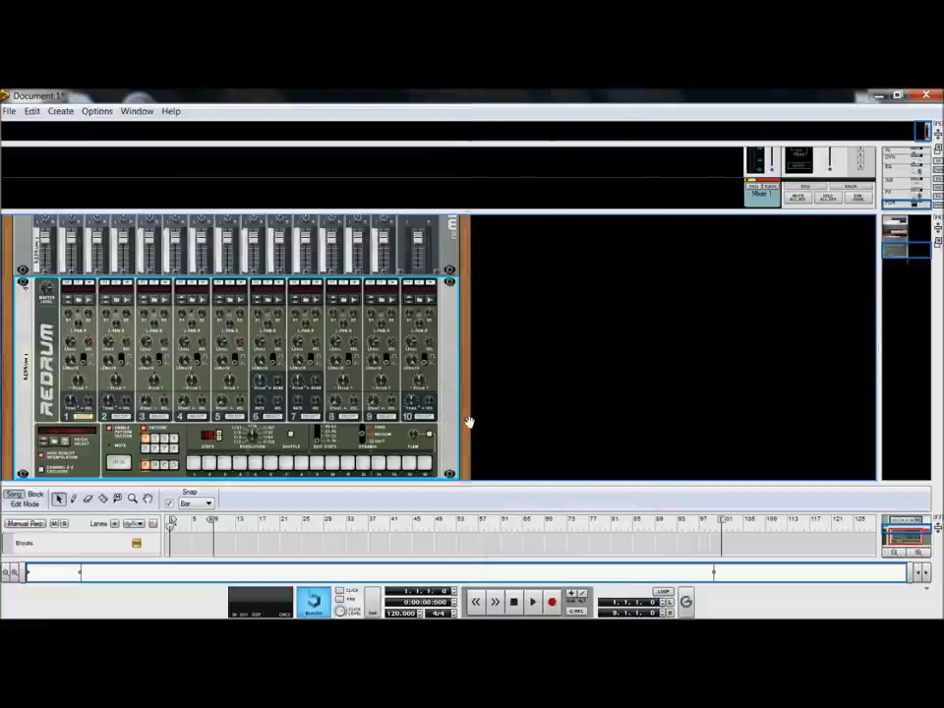
scroll(466, 404, down, 2)
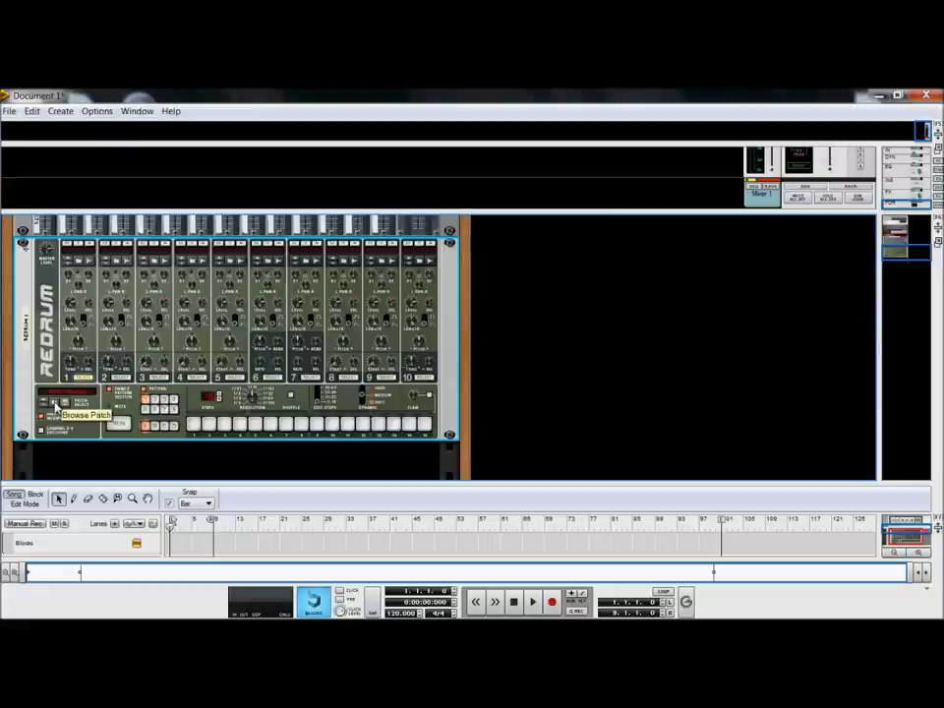
Load Groovemasters Rock Kit 1.drp from the Rock Kits folder into Redrum 1.
click(56, 405)
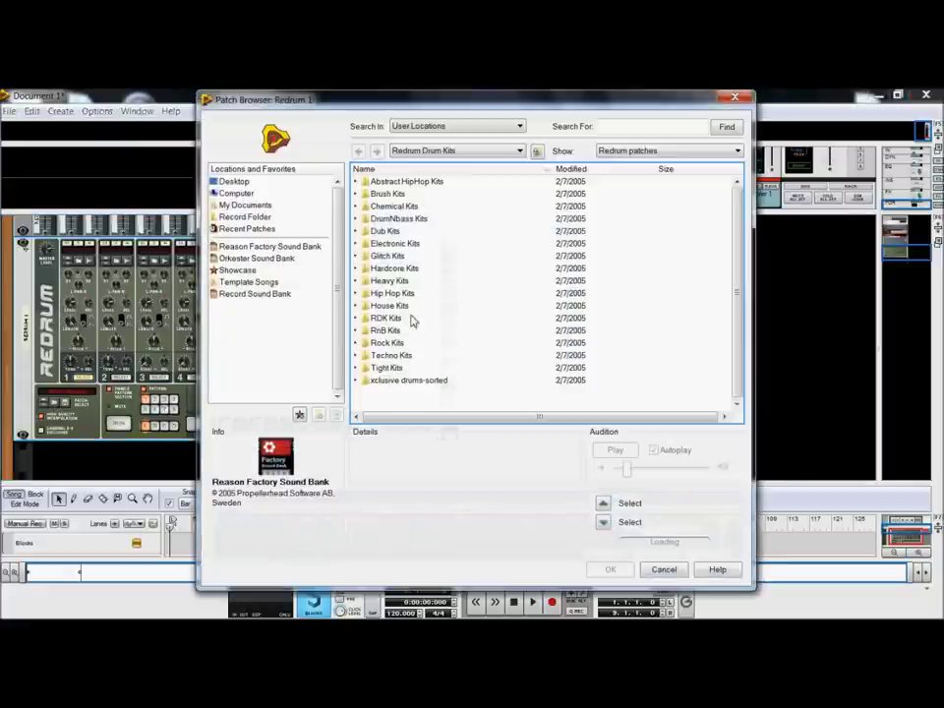
click(356, 344)
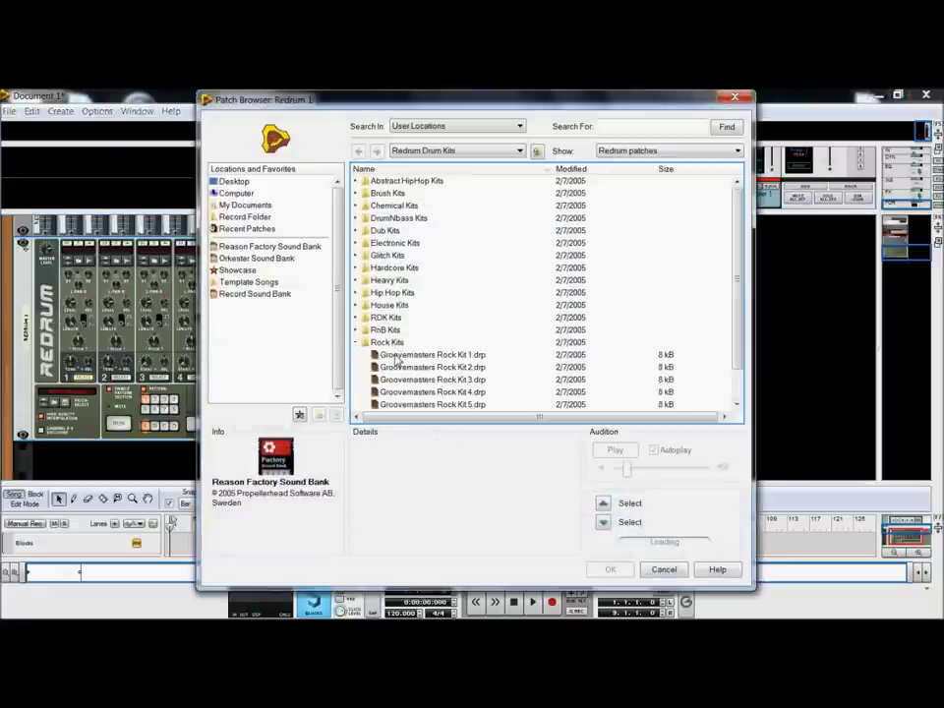
click(602, 522)
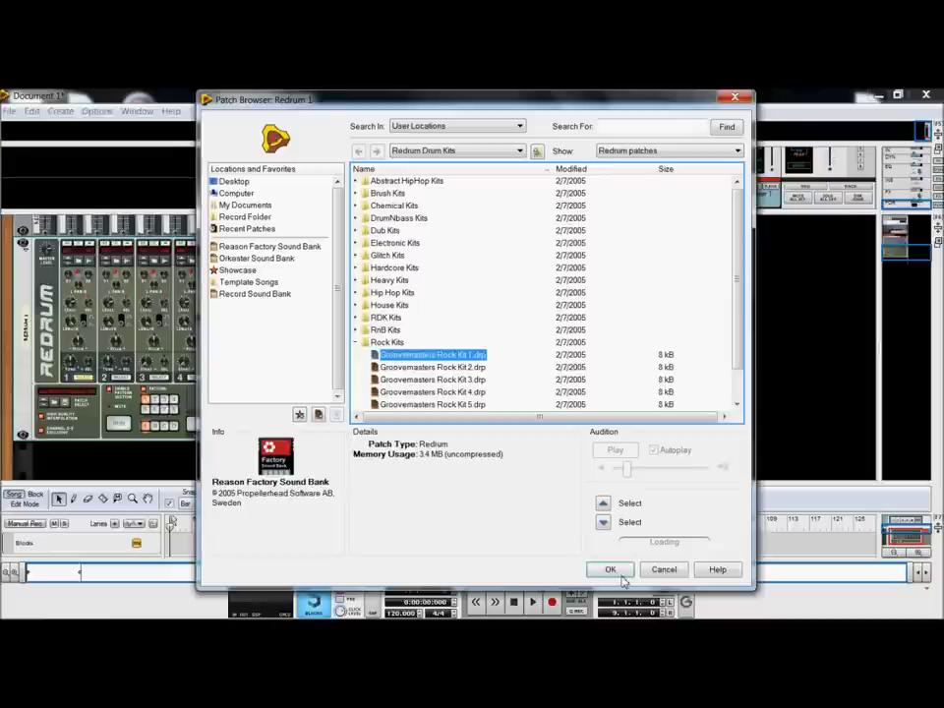
click(611, 569)
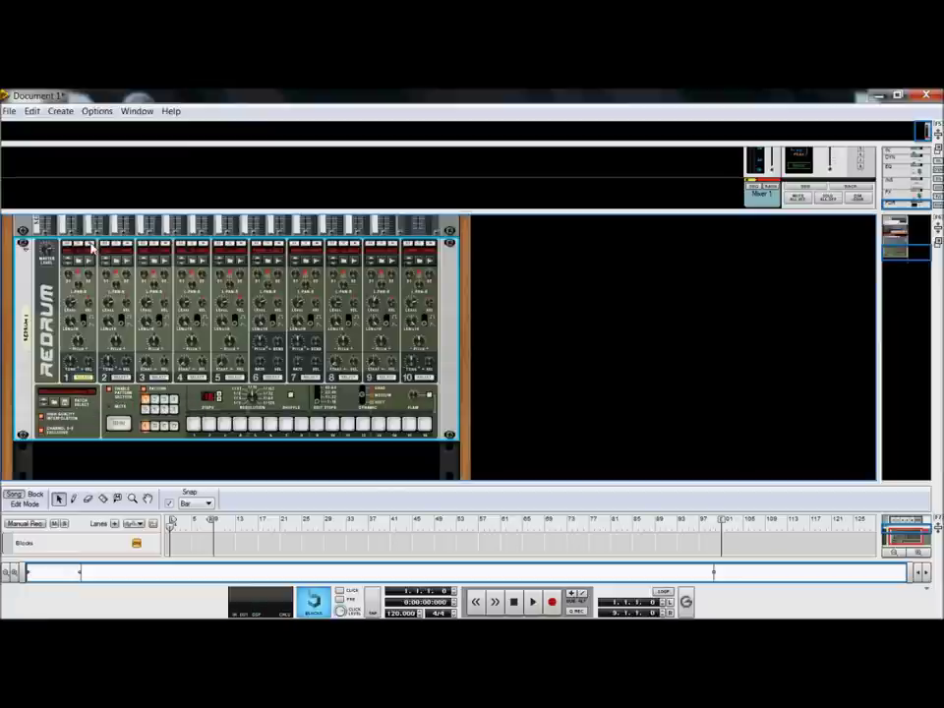
click(135, 248)
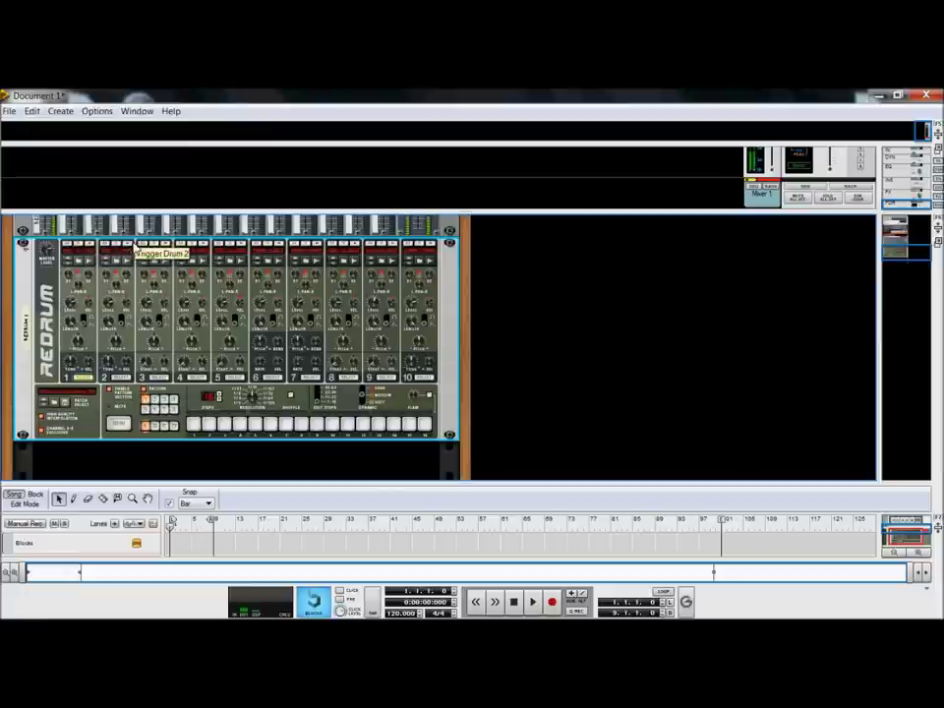
click(356, 247)
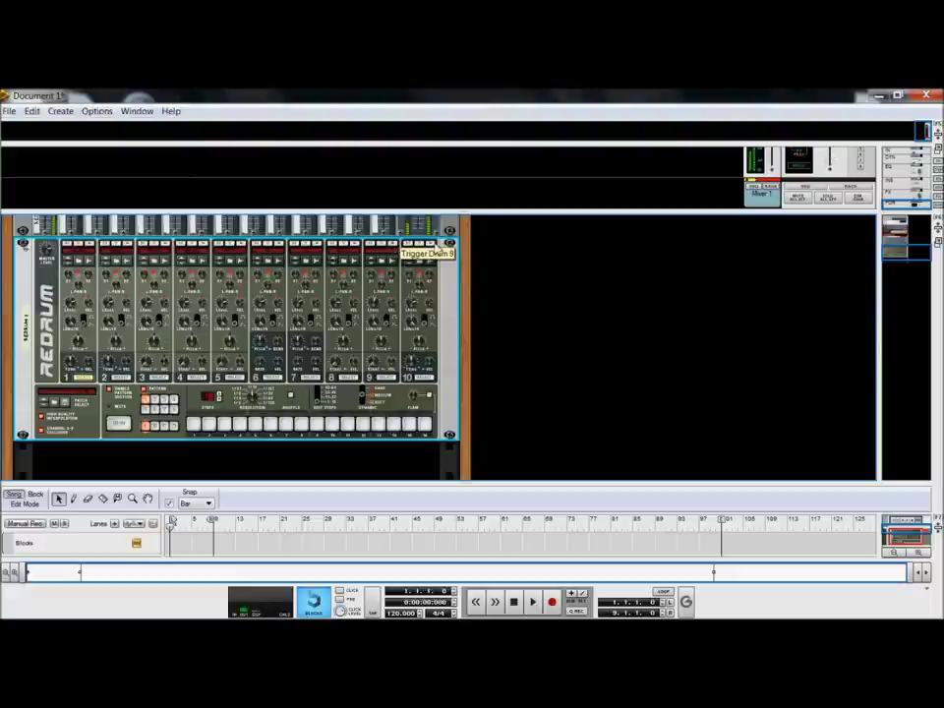
click(430, 247)
click(429, 247)
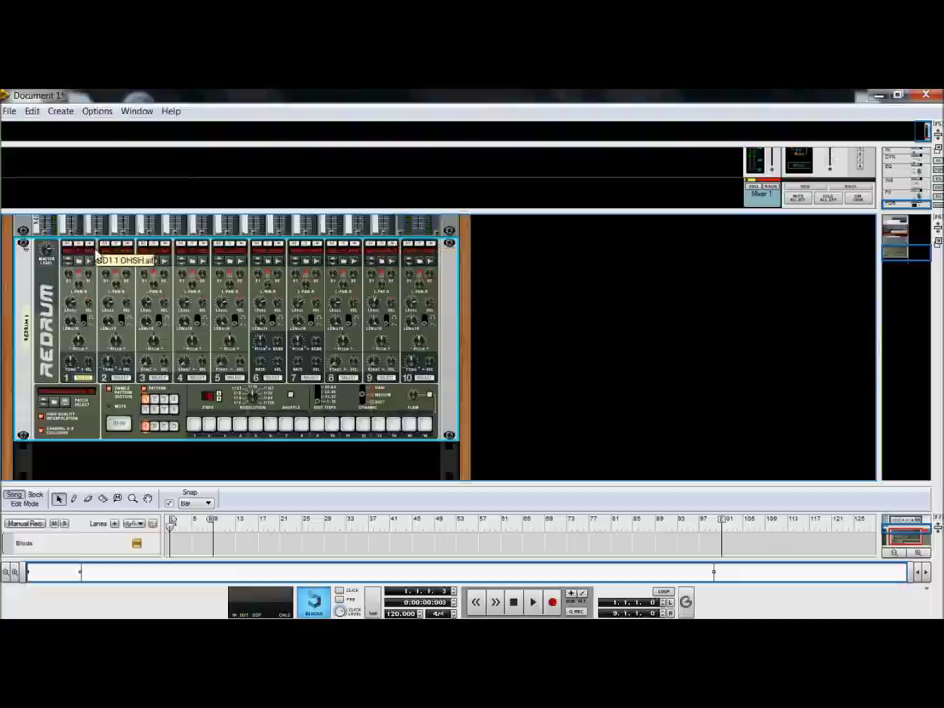
Play the pattern, add a drum 1 hit on step 9, then stop playback.
click(119, 424)
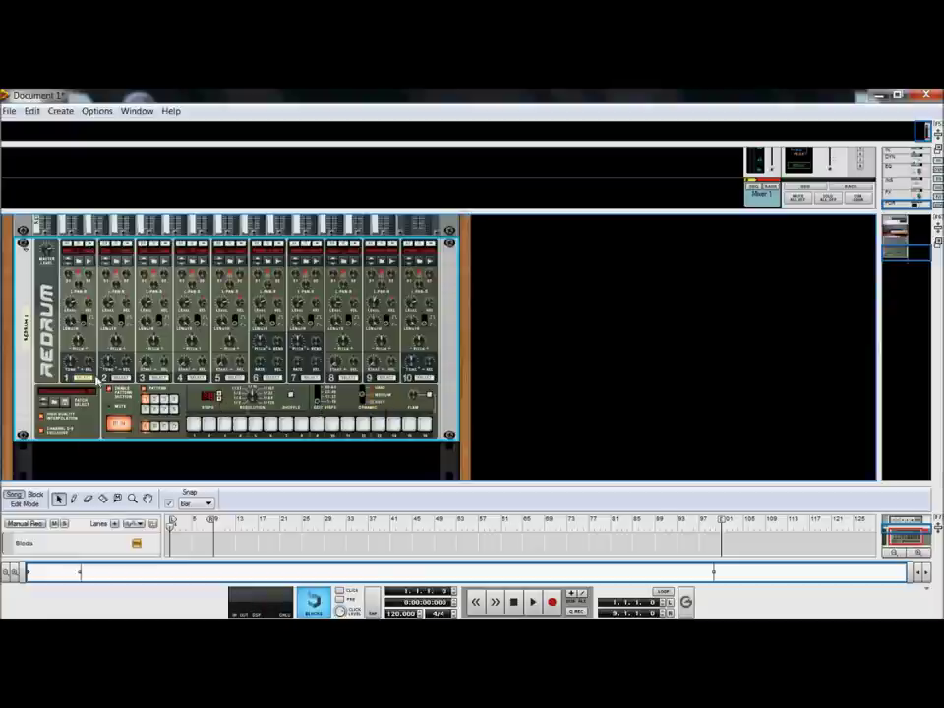
click(85, 377)
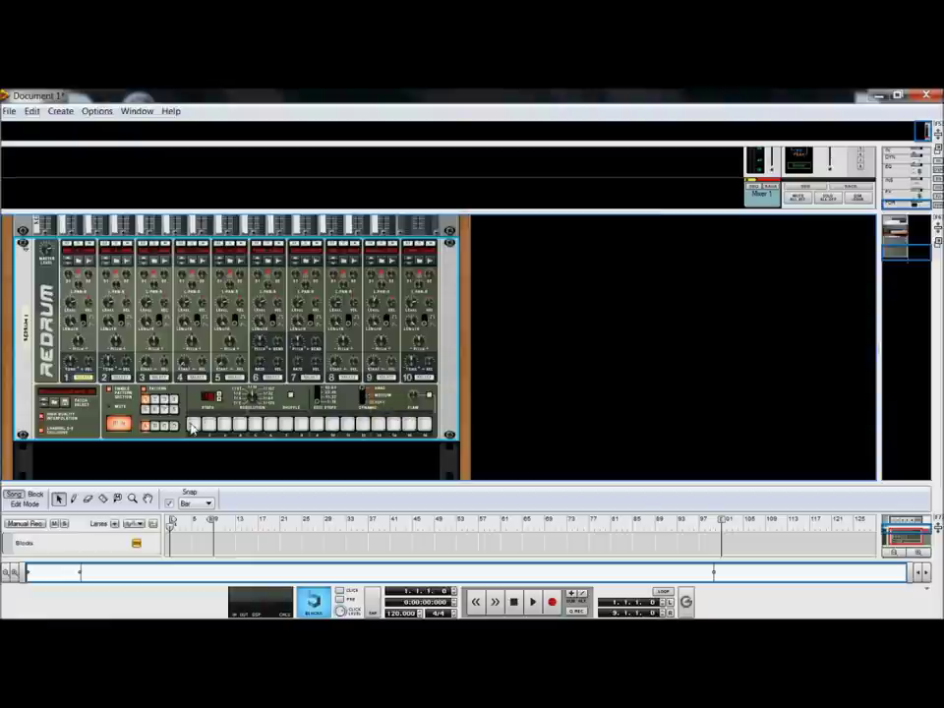
click(316, 424)
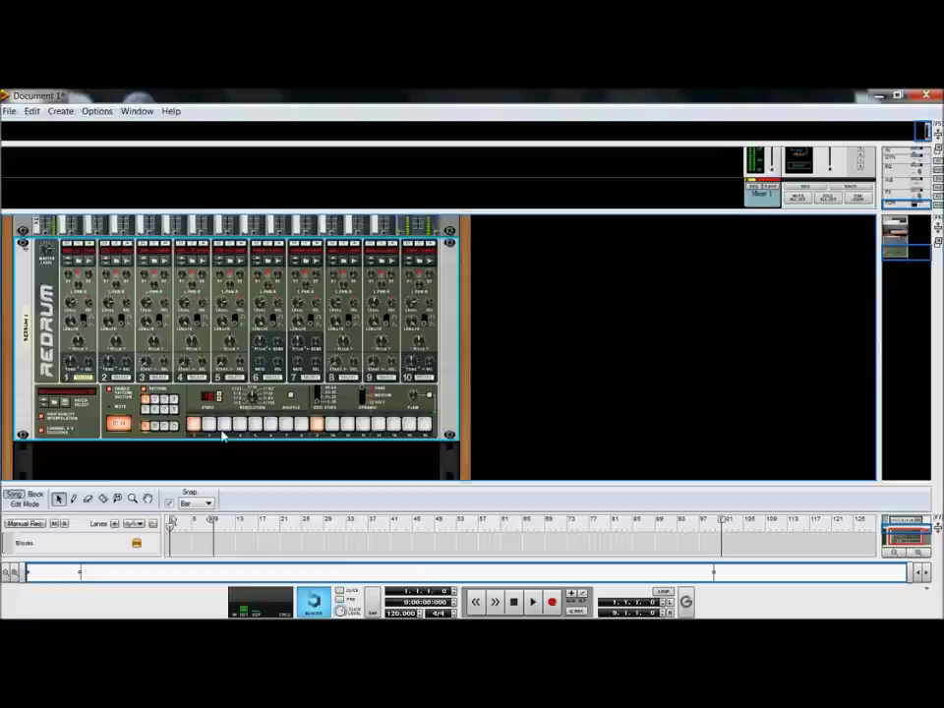
key(space)
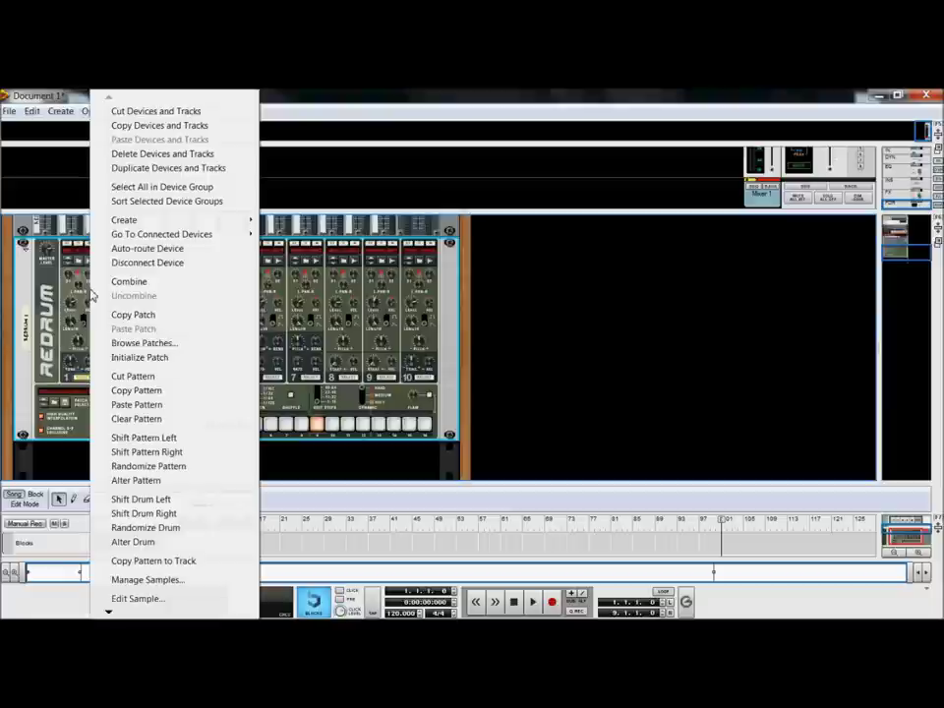
Copy the Redrum pattern, paste it into the pattern slot, and start it playing.
click(154, 392)
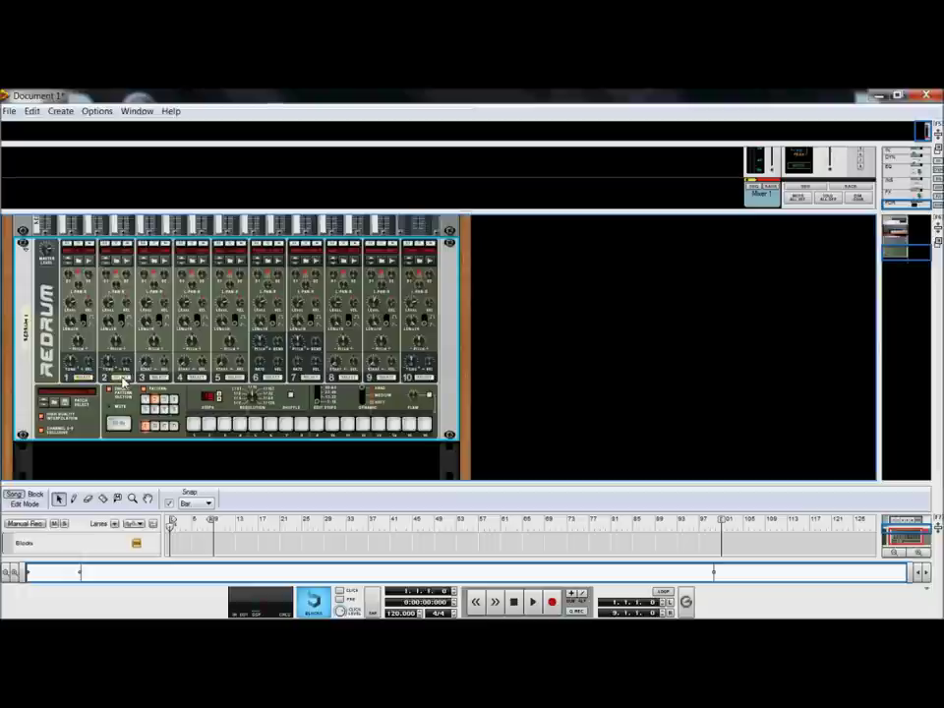
right_click(128, 339)
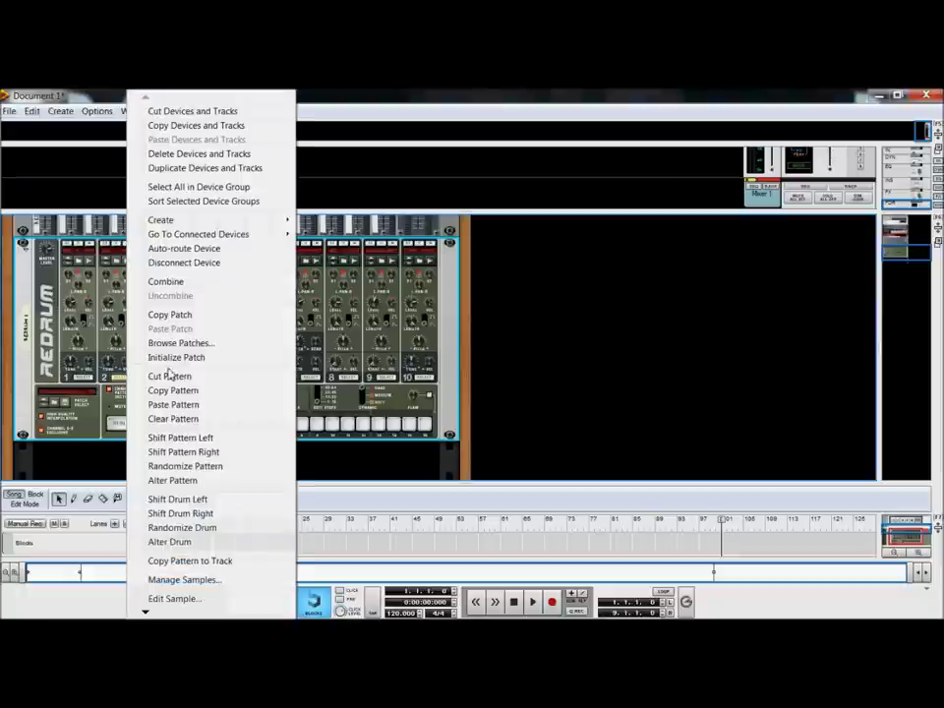
click(186, 406)
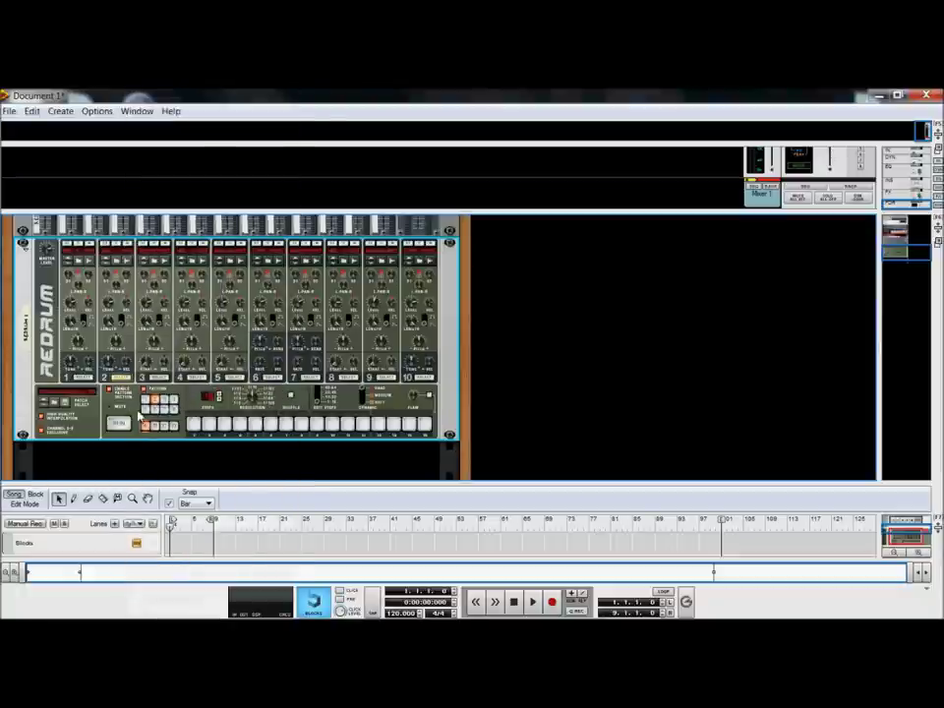
click(119, 424)
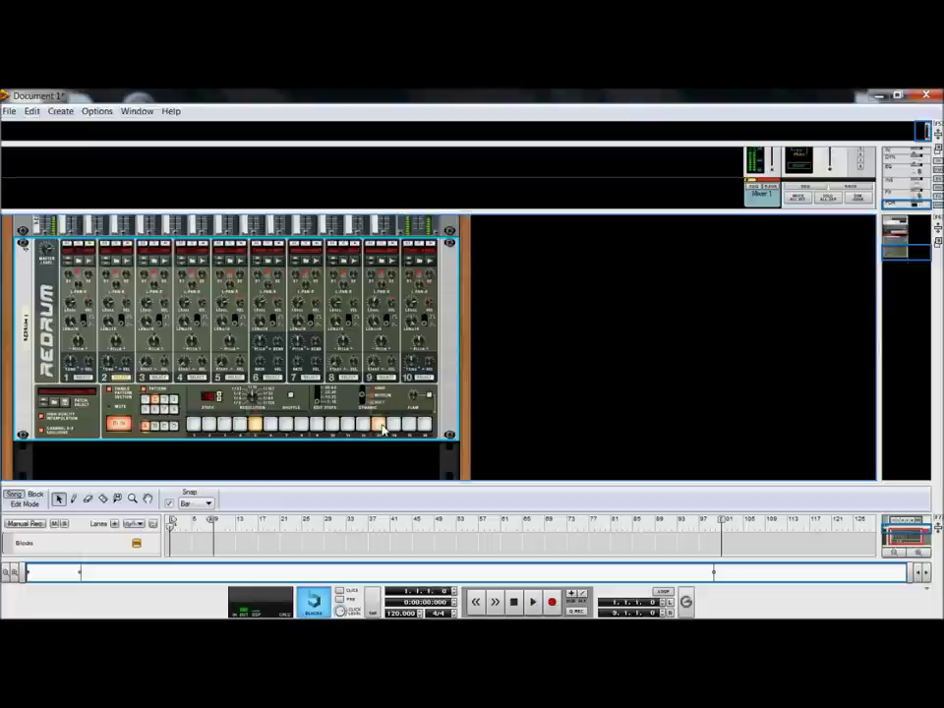
Stop playback, copy the current Redrum pattern, and select drum channel 8 for editing.
click(119, 422)
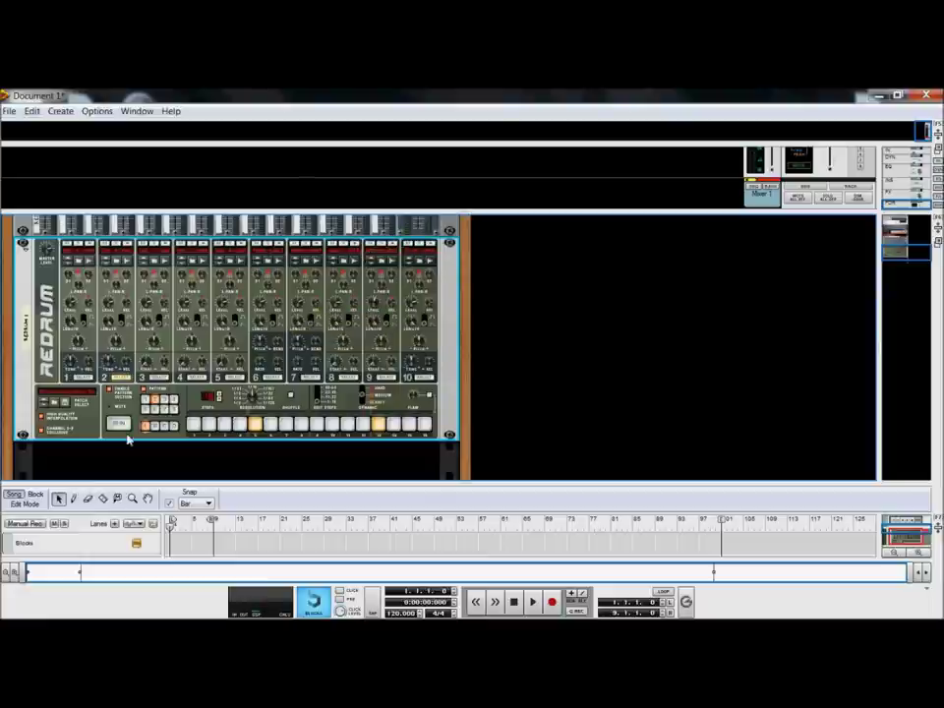
right_click(127, 343)
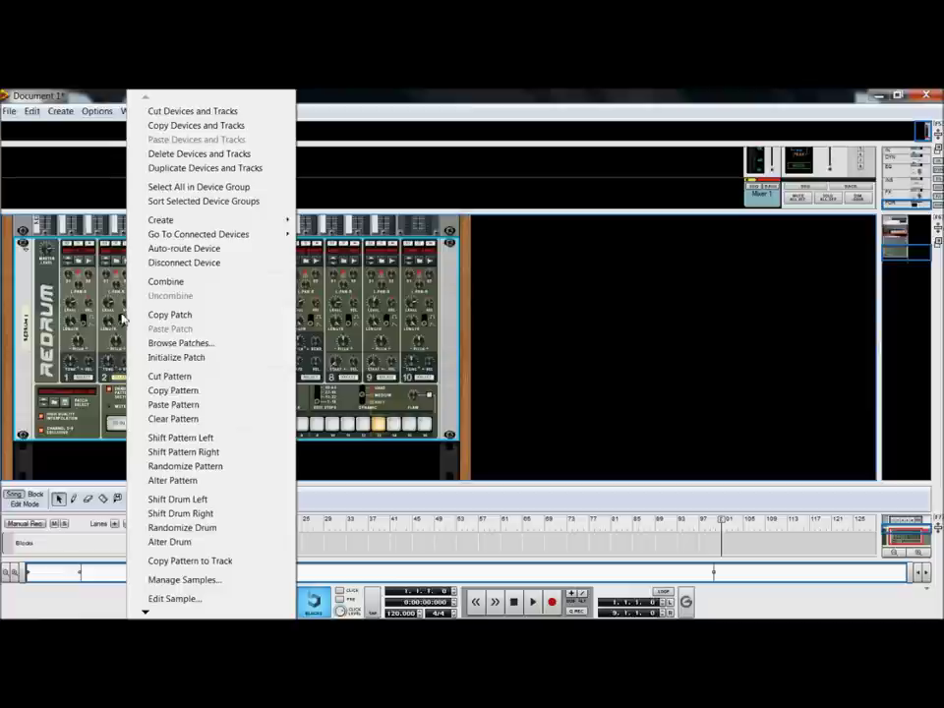
click(187, 390)
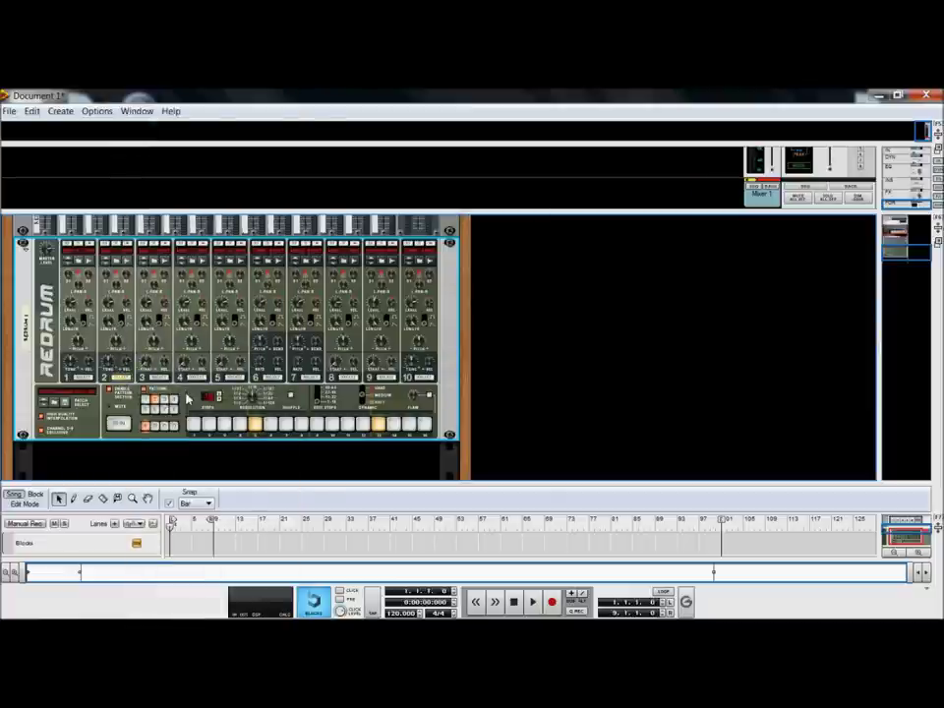
click(347, 377)
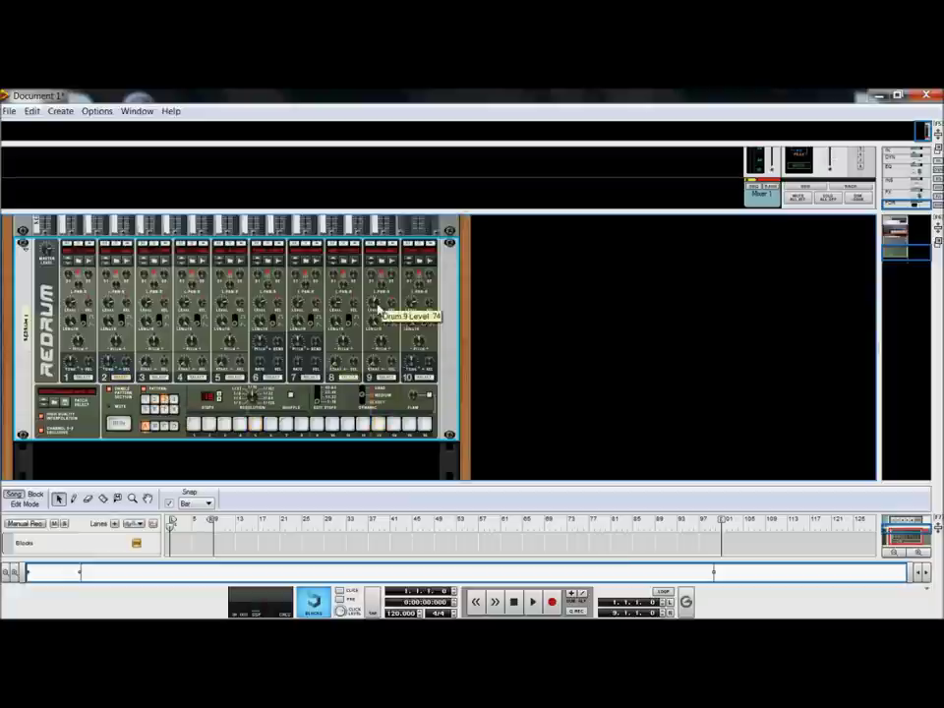
right_click(354, 344)
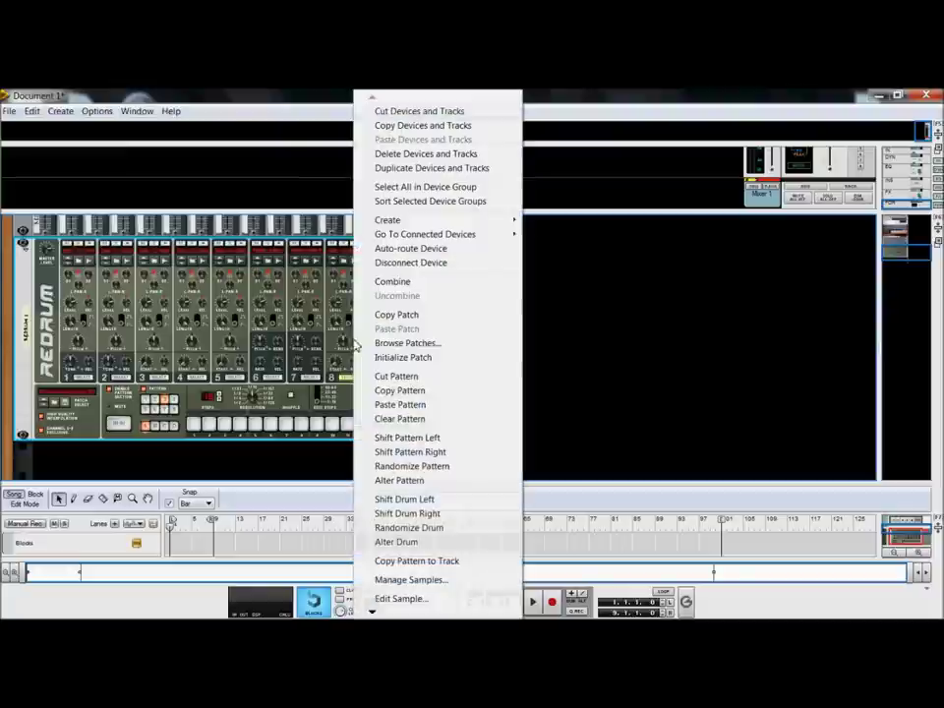
Program drum 8 on all 16 steps during playback and set its level to about 108.
click(401, 411)
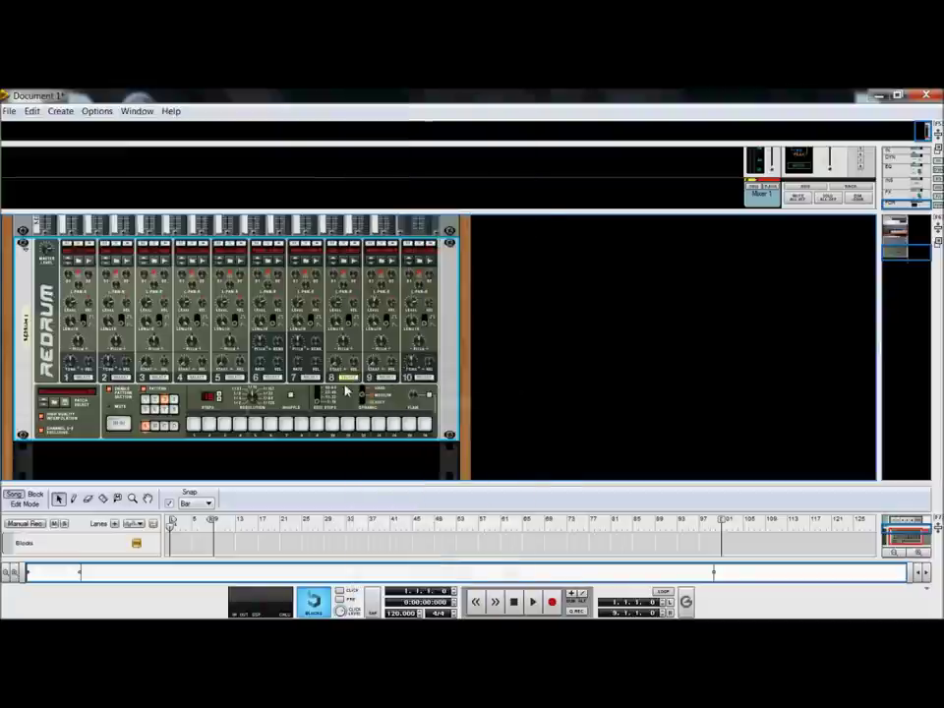
click(118, 423)
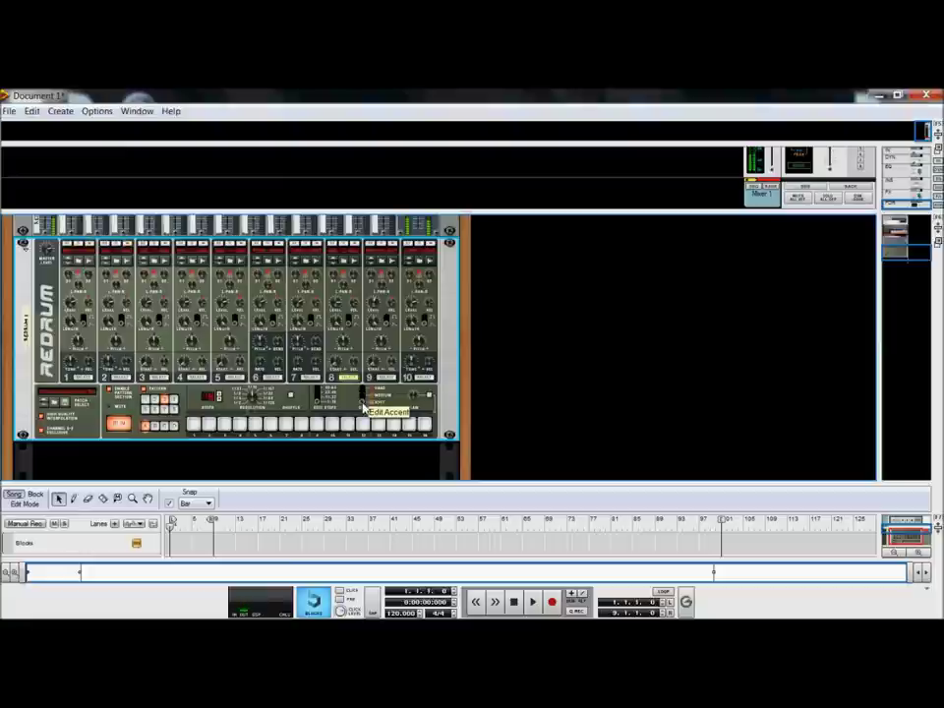
drag(192, 431, 455, 430)
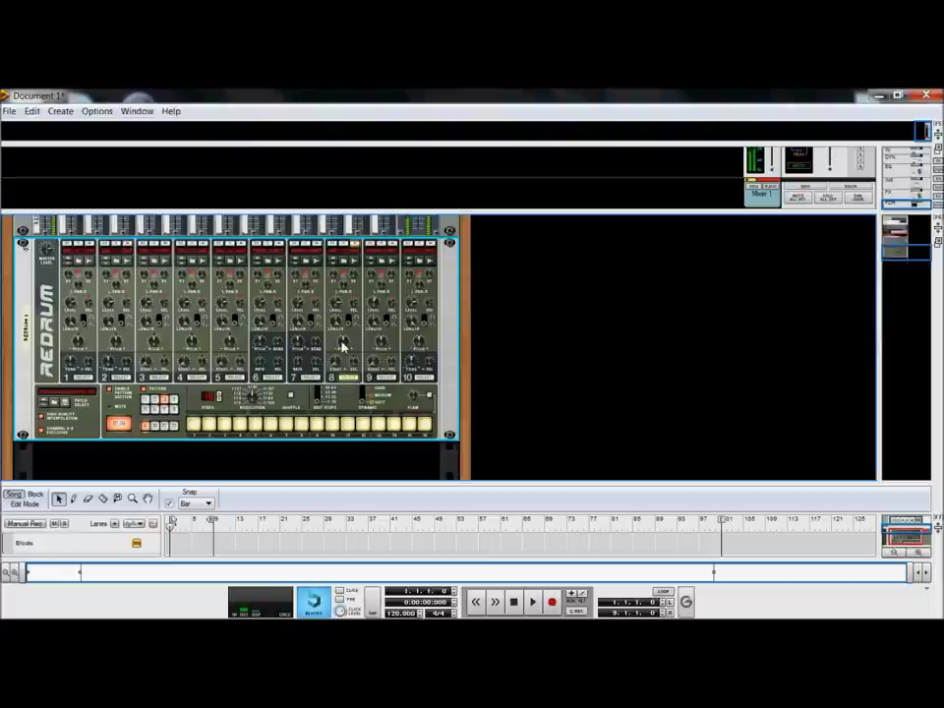
mouse_move(339, 339)
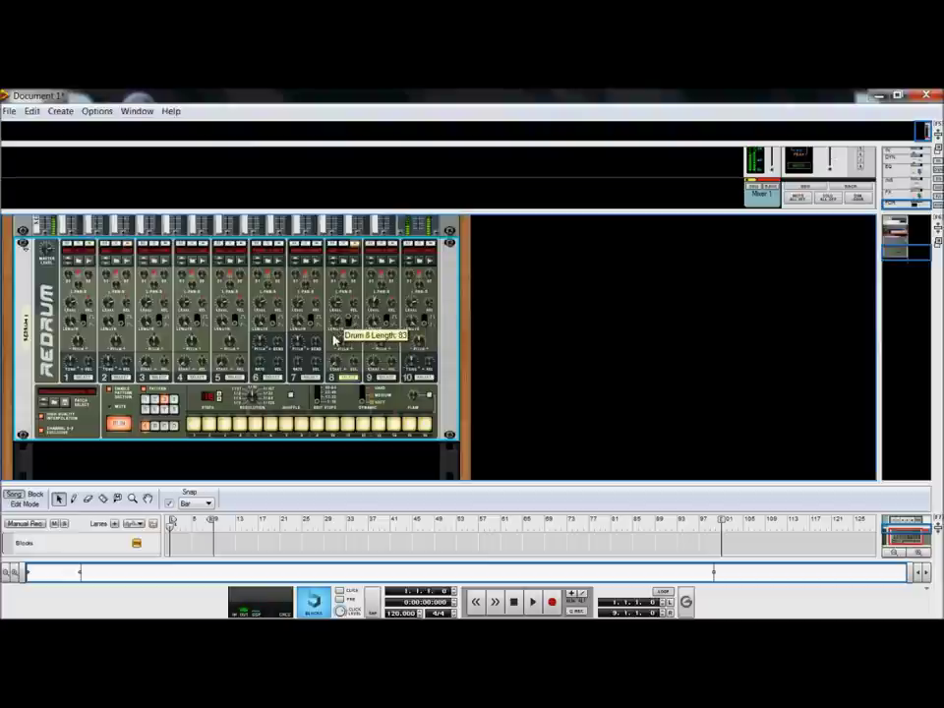
mouse_move(337, 312)
mouse_down()
mouse_move(337, 325)
mouse_move(331, 304)
mouse_up()
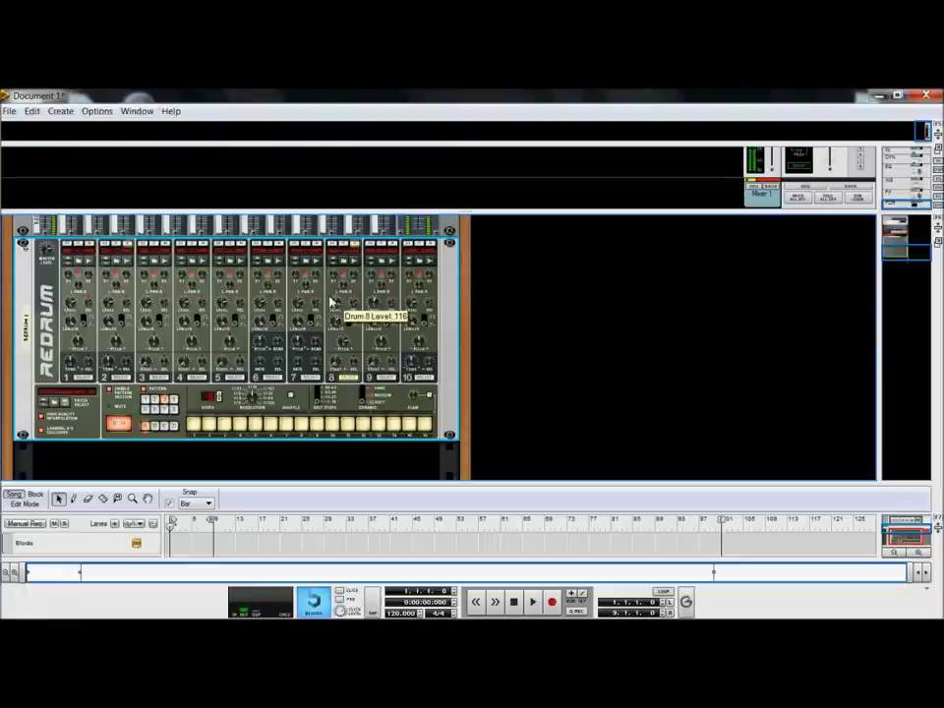
drag(331, 303, 329, 304)
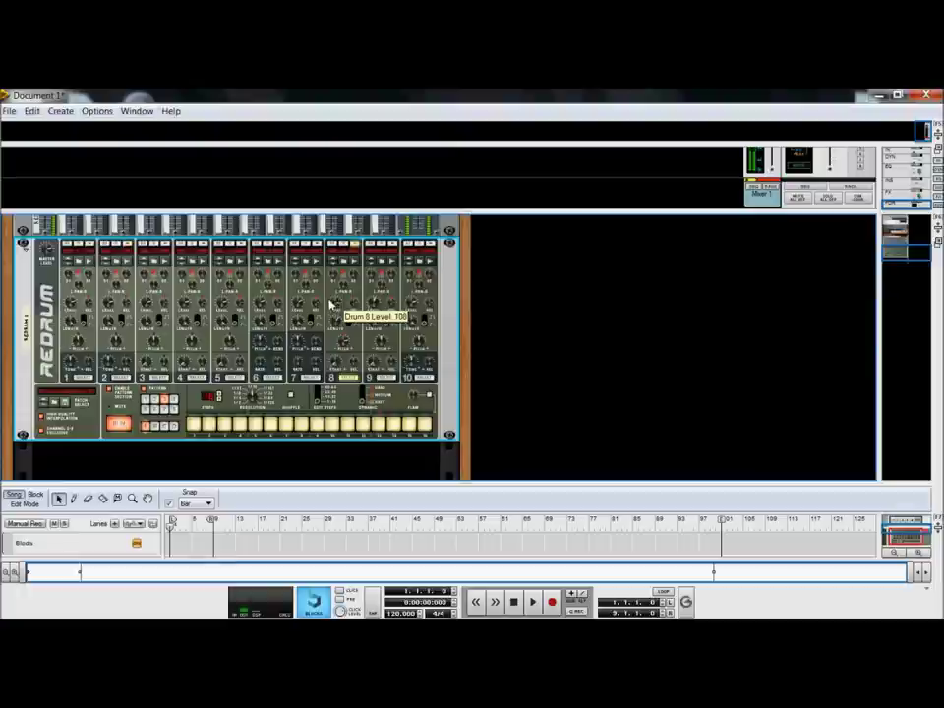
Stop playback, switch to an empty pattern, and select drum channel 10.
click(118, 423)
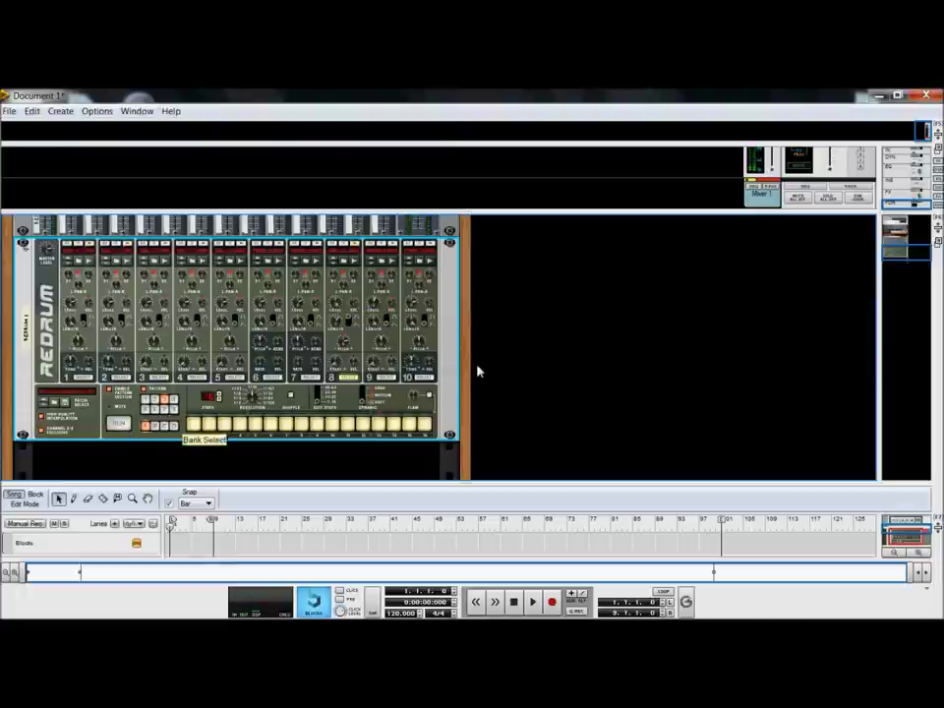
click(176, 402)
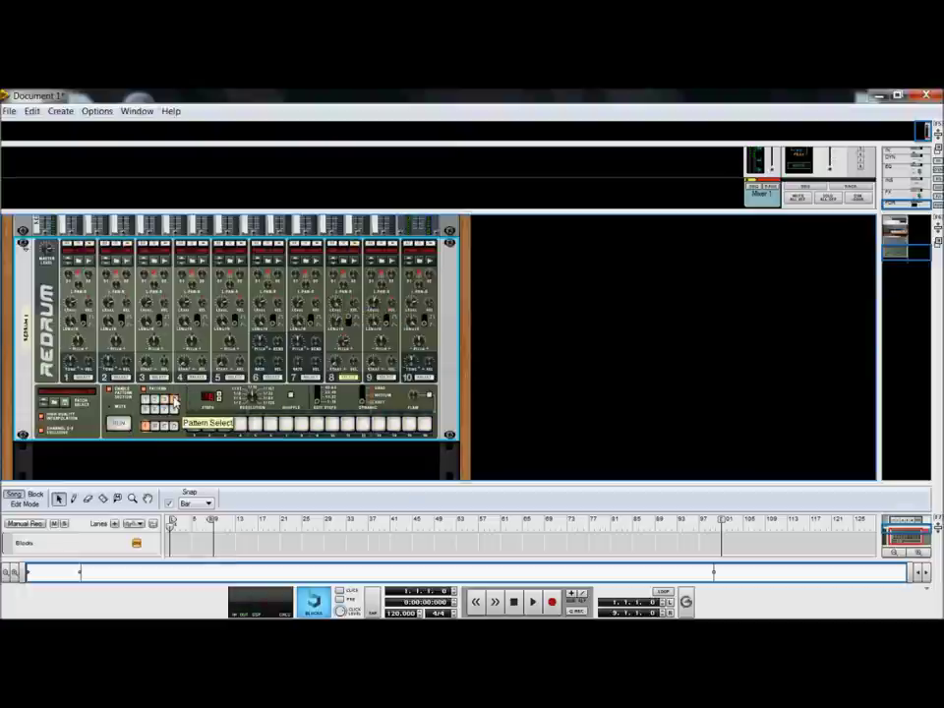
click(423, 378)
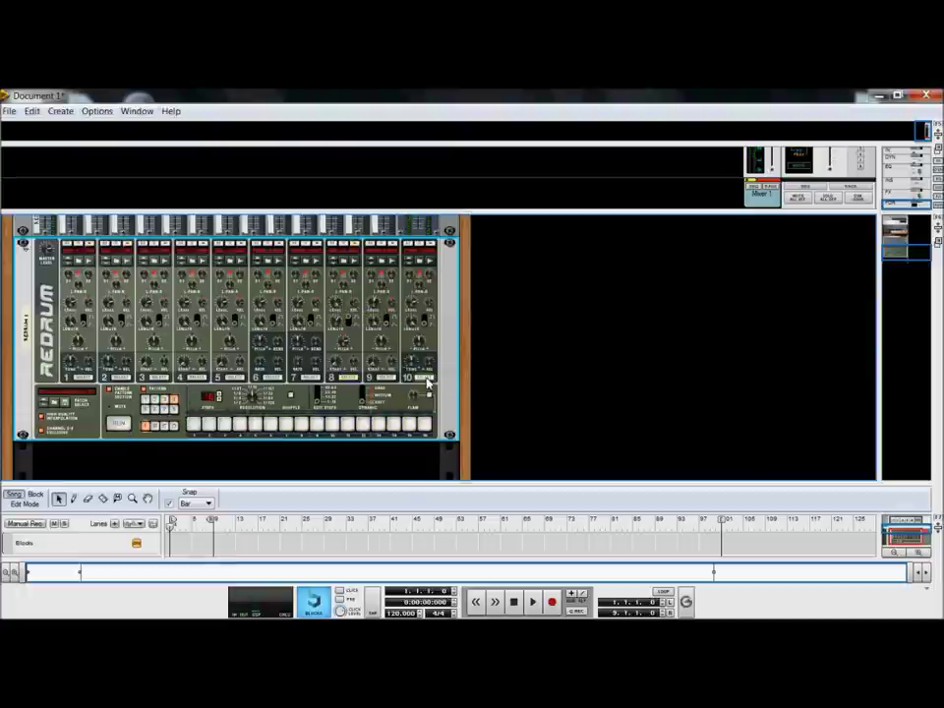
Audition the 06_Cymbals samples and load Ride_Abstract.wav onto drum channel 10.
click(419, 263)
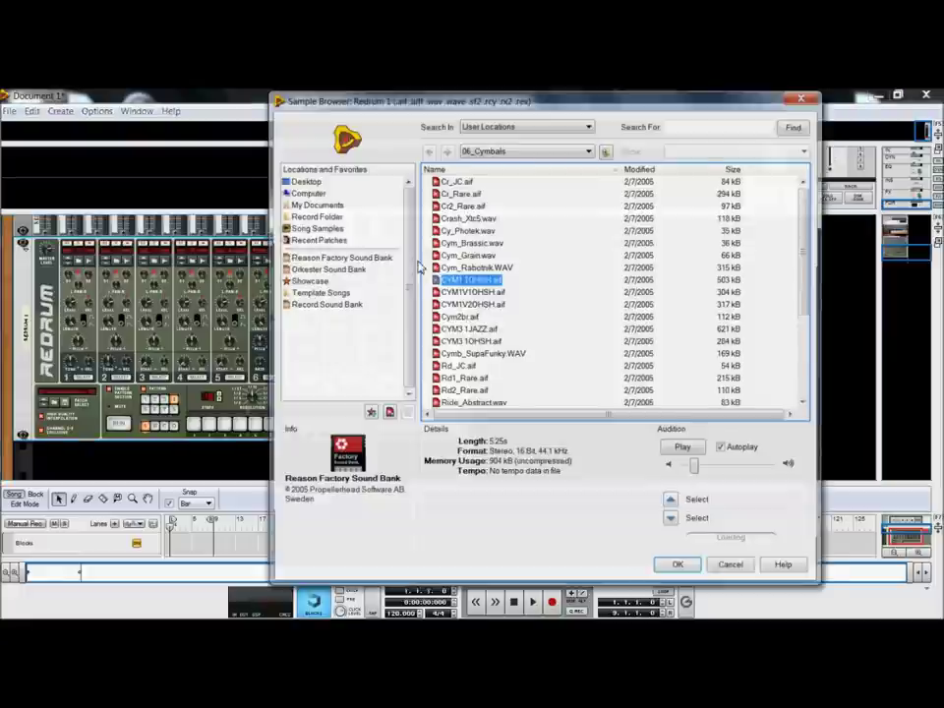
key(Down)
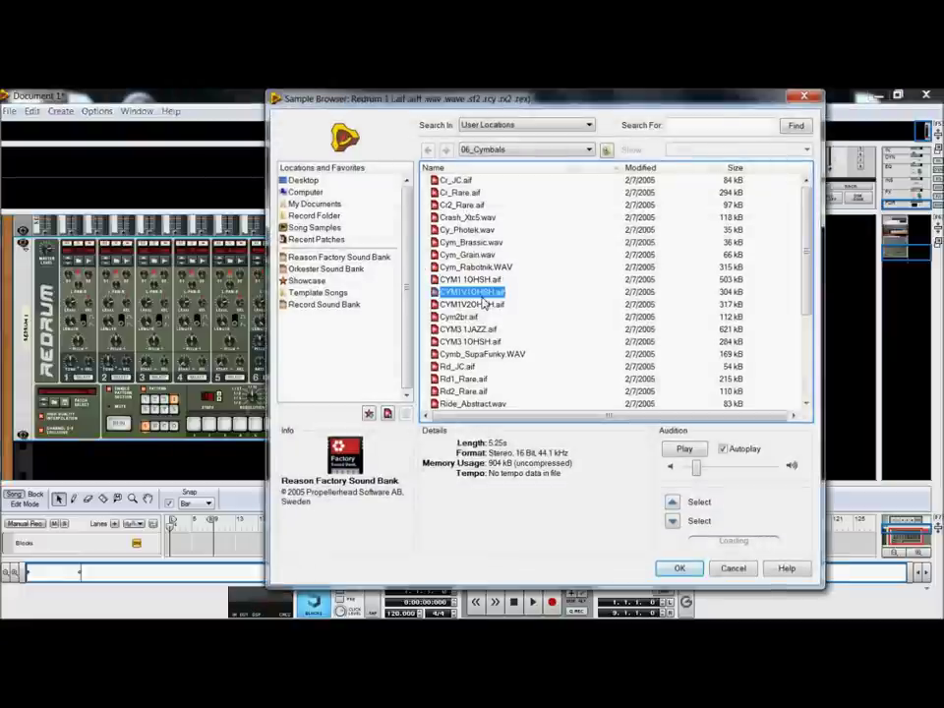
click(473, 318)
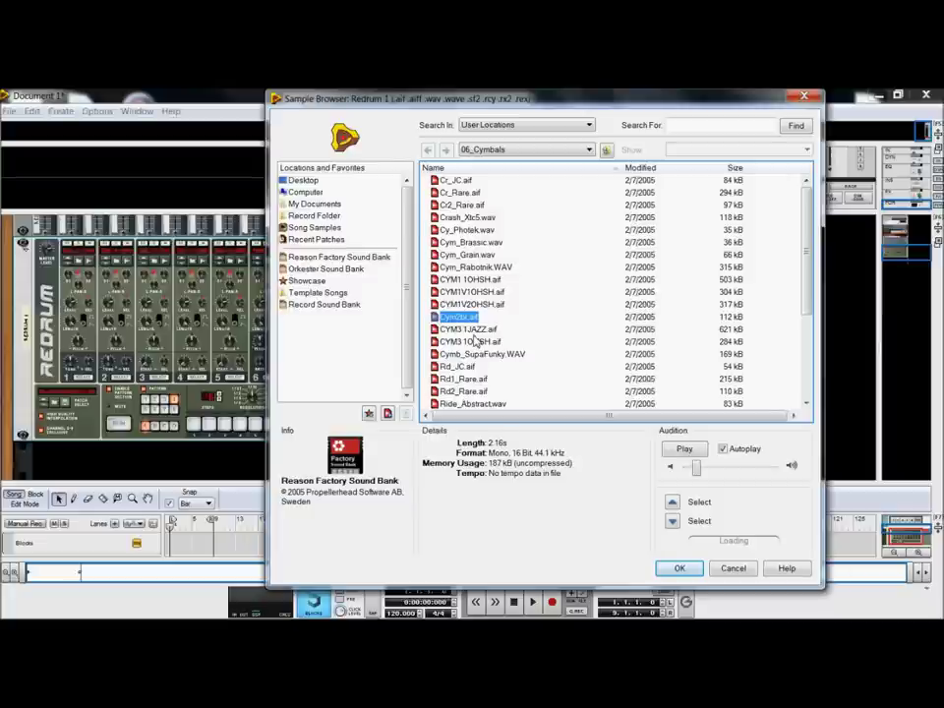
key(Down)
click(475, 404)
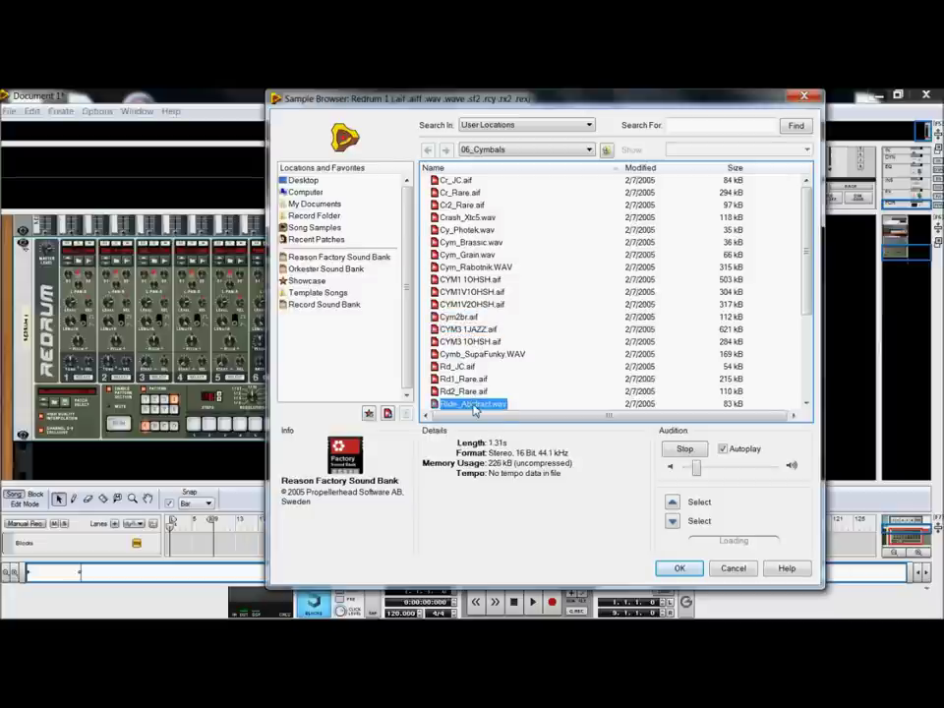
click(679, 568)
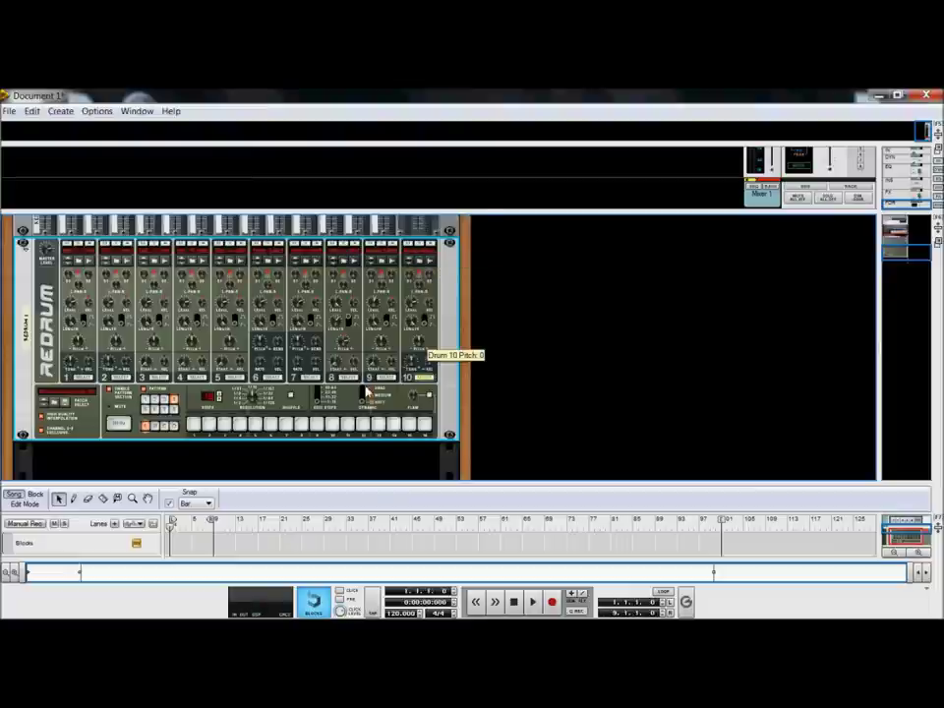
While the pattern plays, add drum 10 hits on steps 12, 13 and 16, then stop.
click(126, 424)
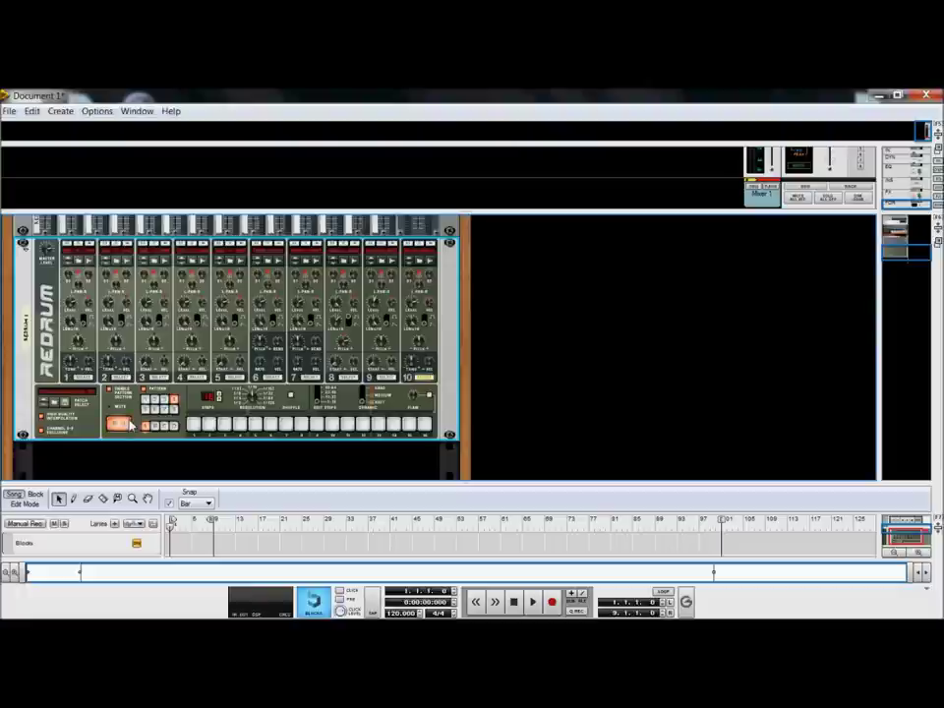
click(424, 423)
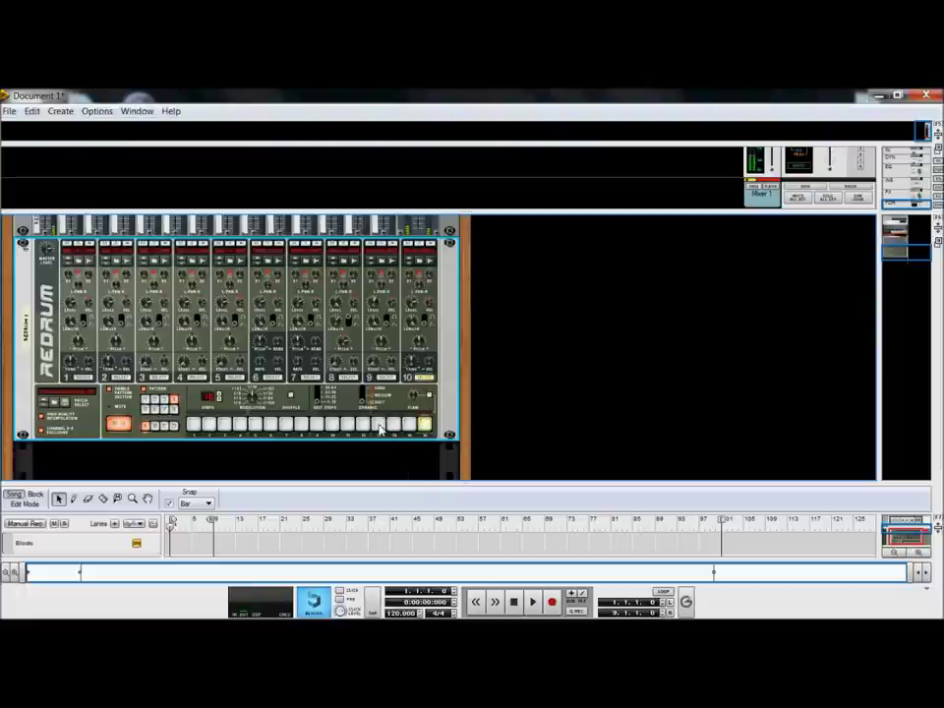
click(379, 424)
click(363, 424)
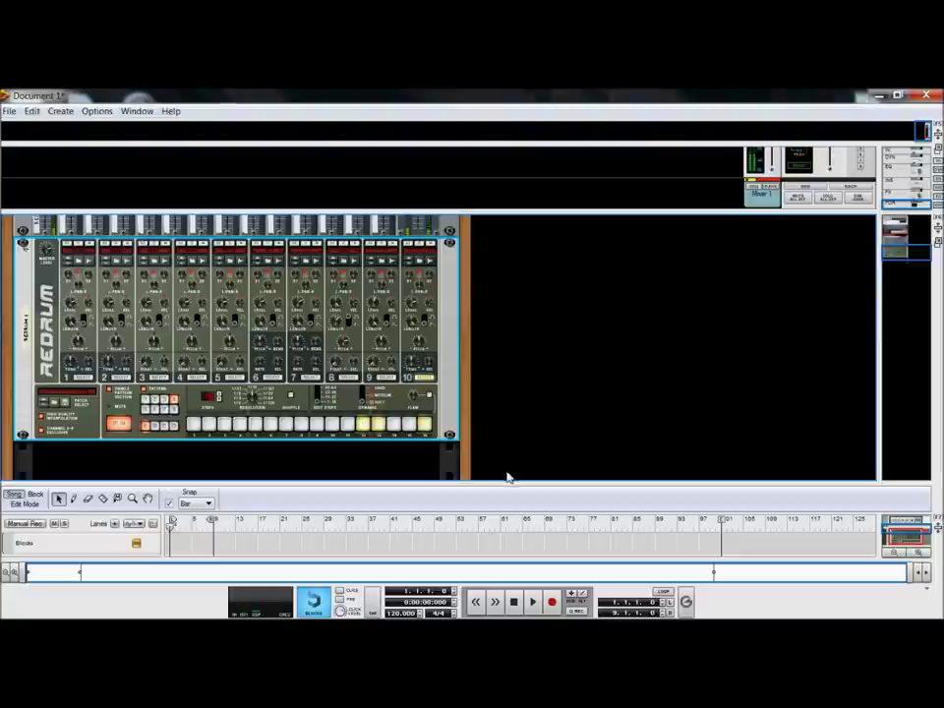
click(124, 425)
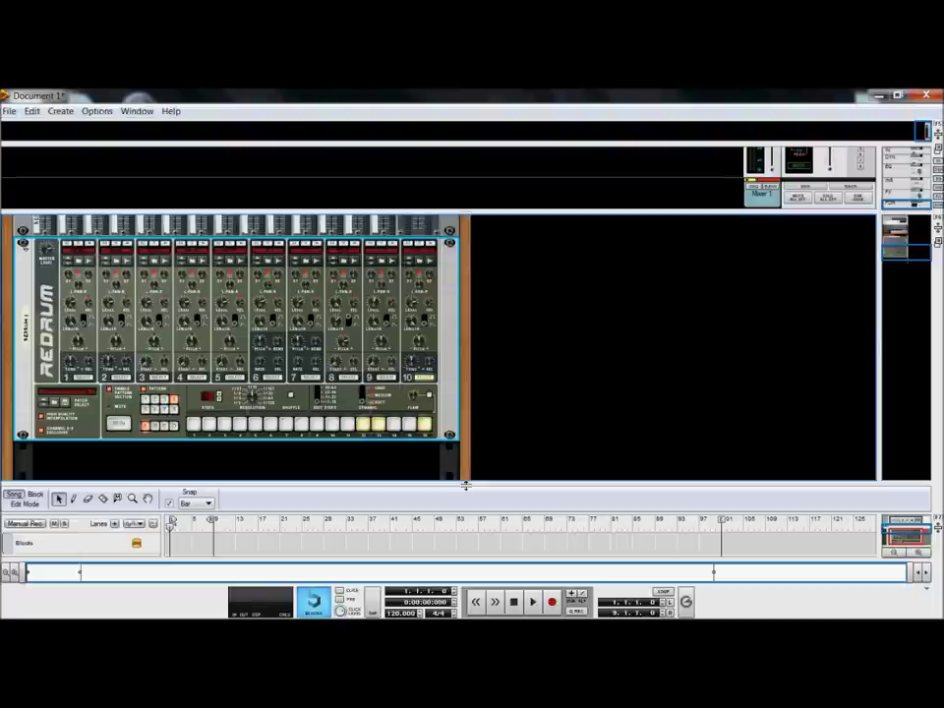
Shrink the rack so the sequencer shows the Redrum 1 track below the Transport lane.
drag(464, 480, 458, 443)
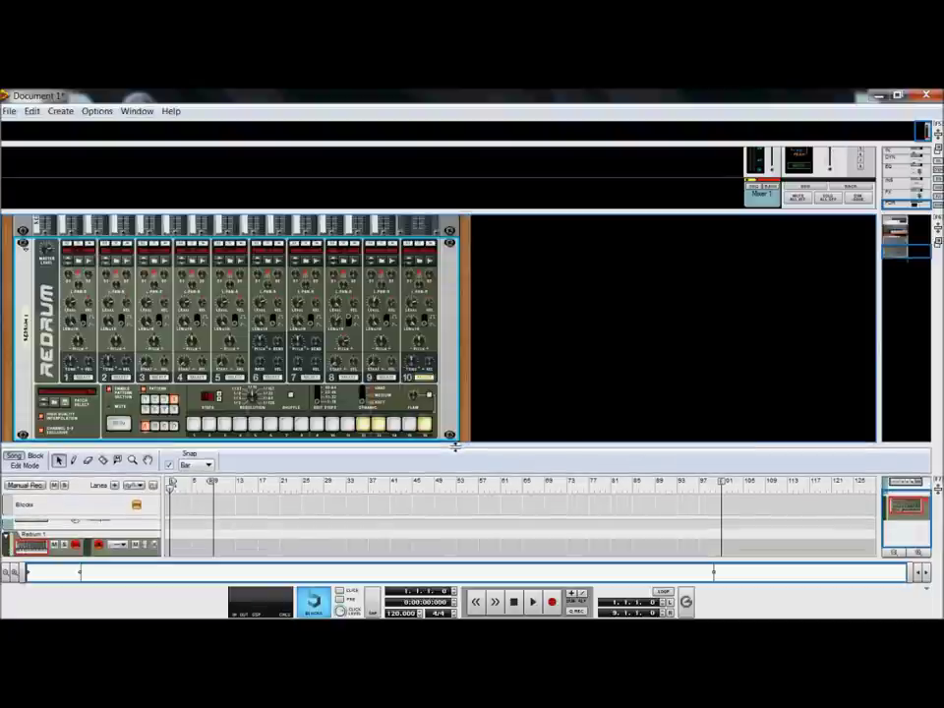
scroll(462, 432, down, 2)
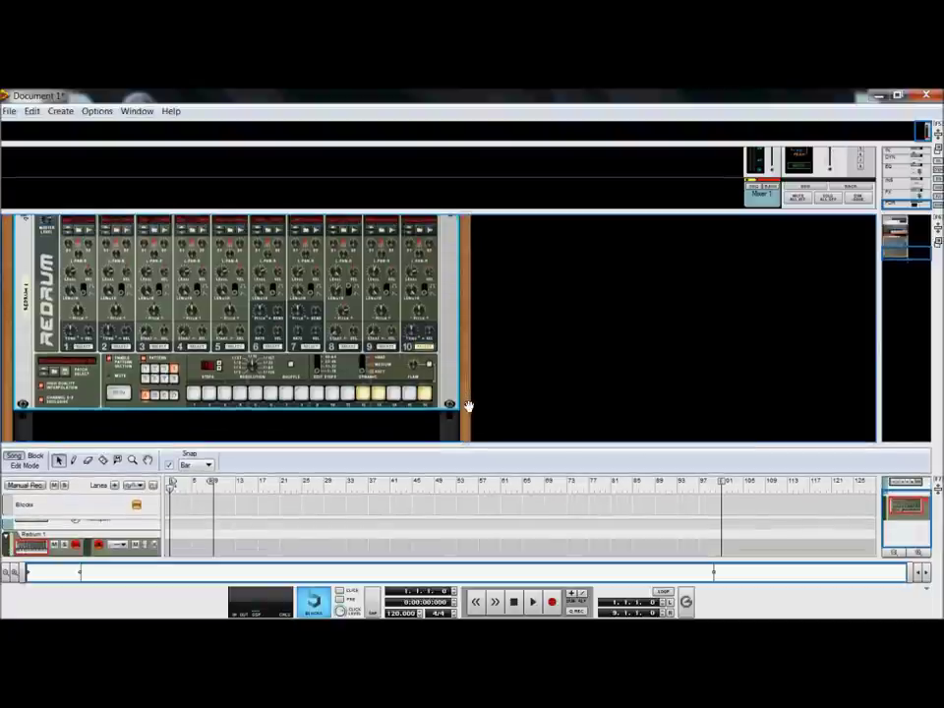
drag(470, 445, 468, 422)
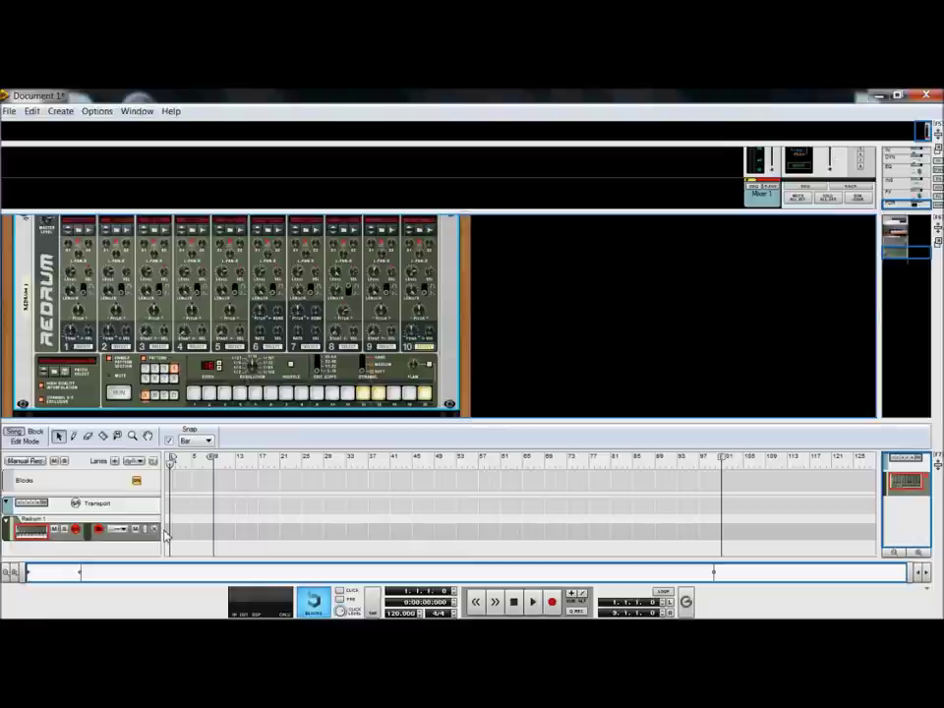
mouse_move(178, 620)
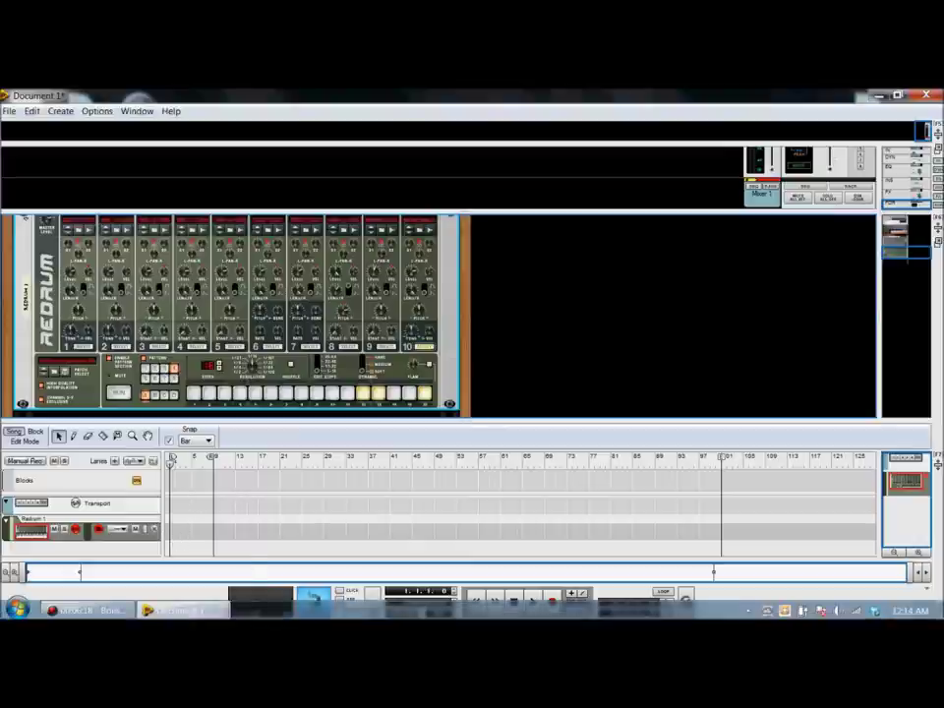
click(88, 610)
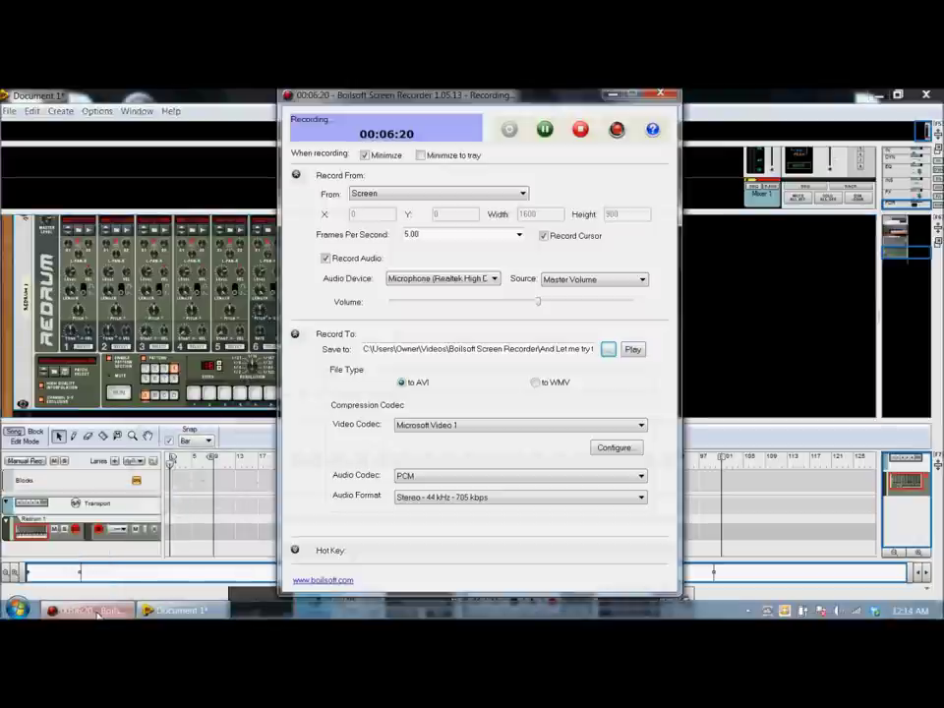
click(585, 132)
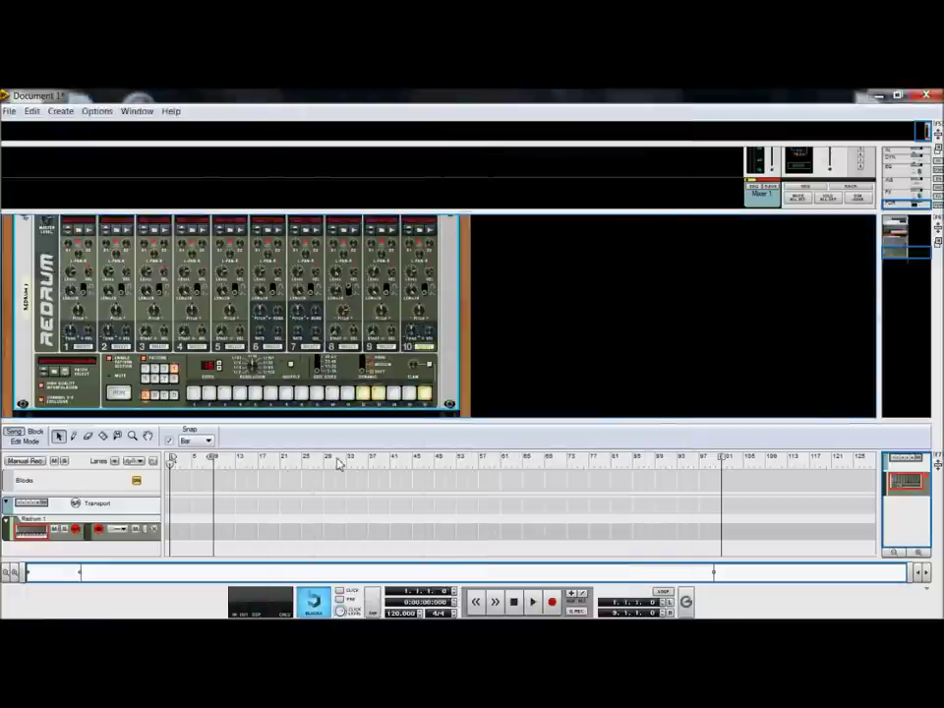
Create a pattern lane on the Redrum track and pencil in a first pattern clip at bar 1.
right_click(144, 539)
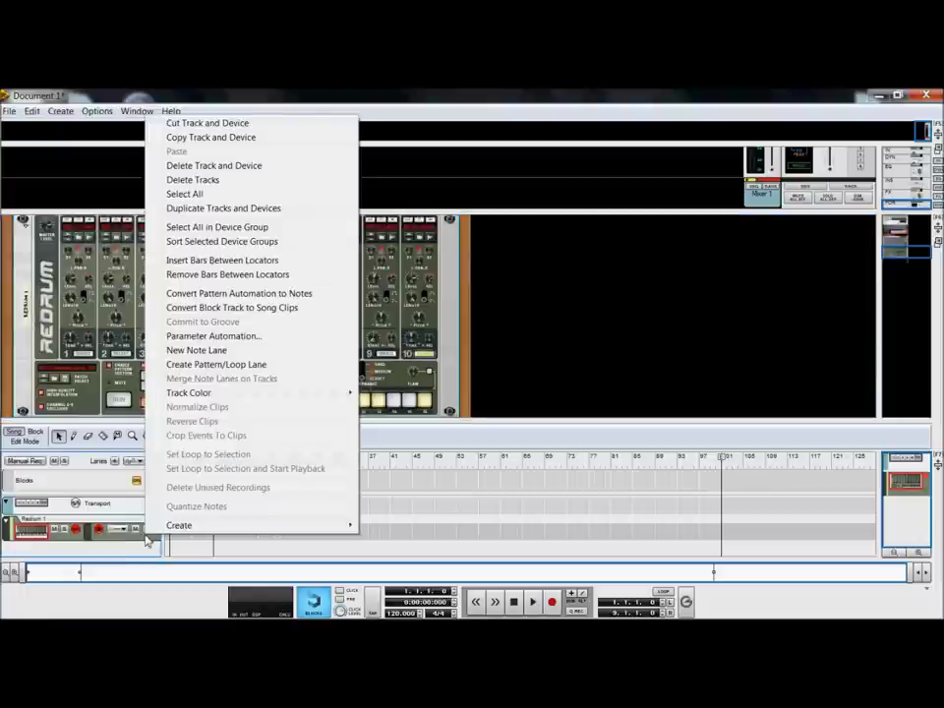
click(216, 366)
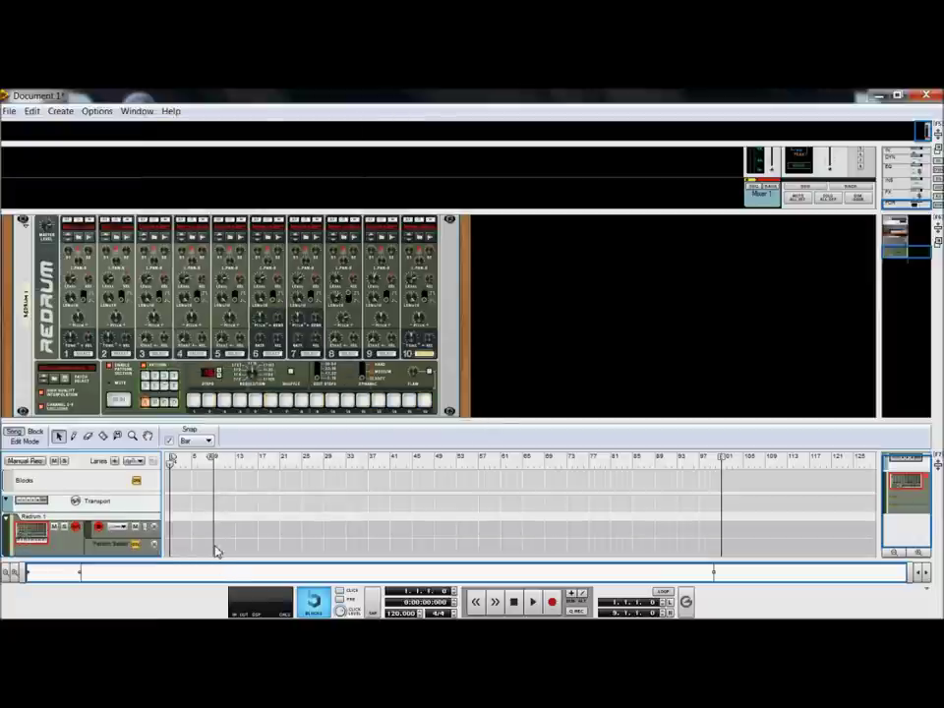
click(75, 437)
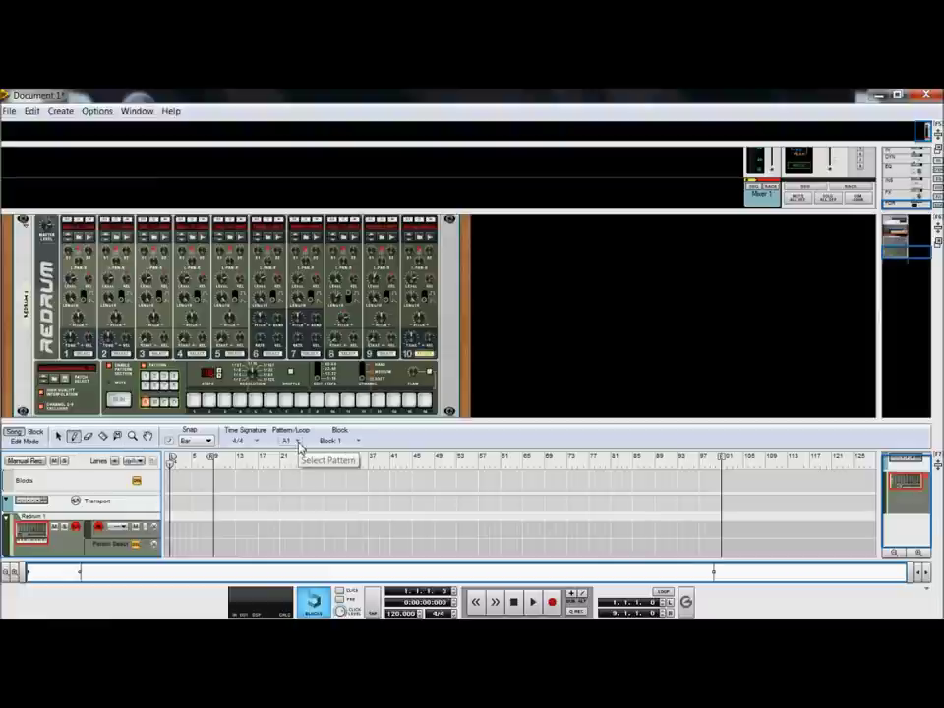
click(173, 542)
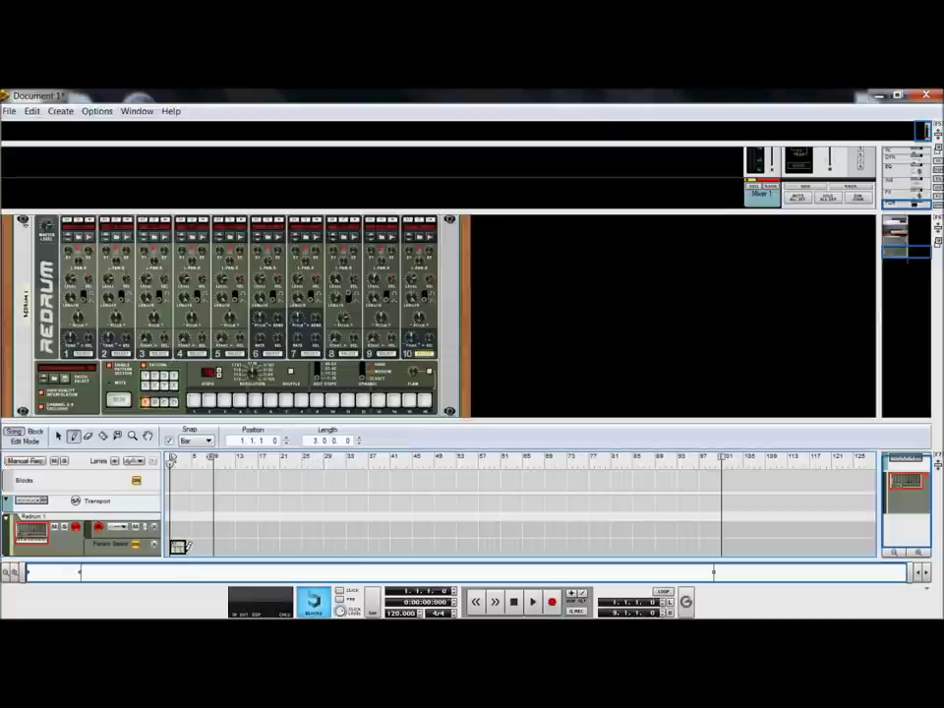
Draw an A2 pattern clip after the first clip and colour it Steel Blue.
key(Escape)
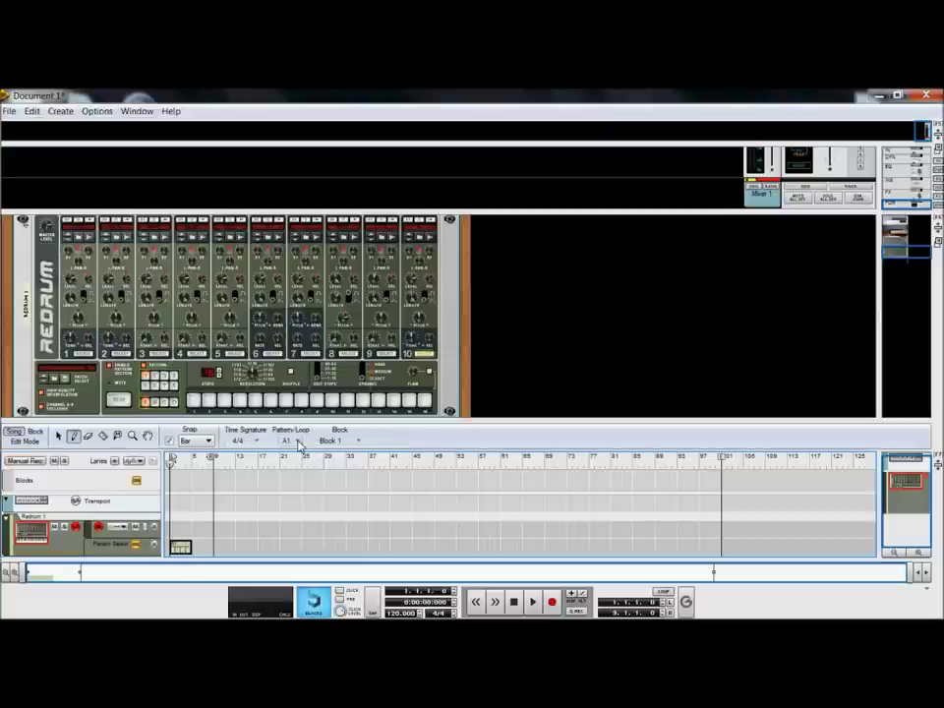
click(299, 445)
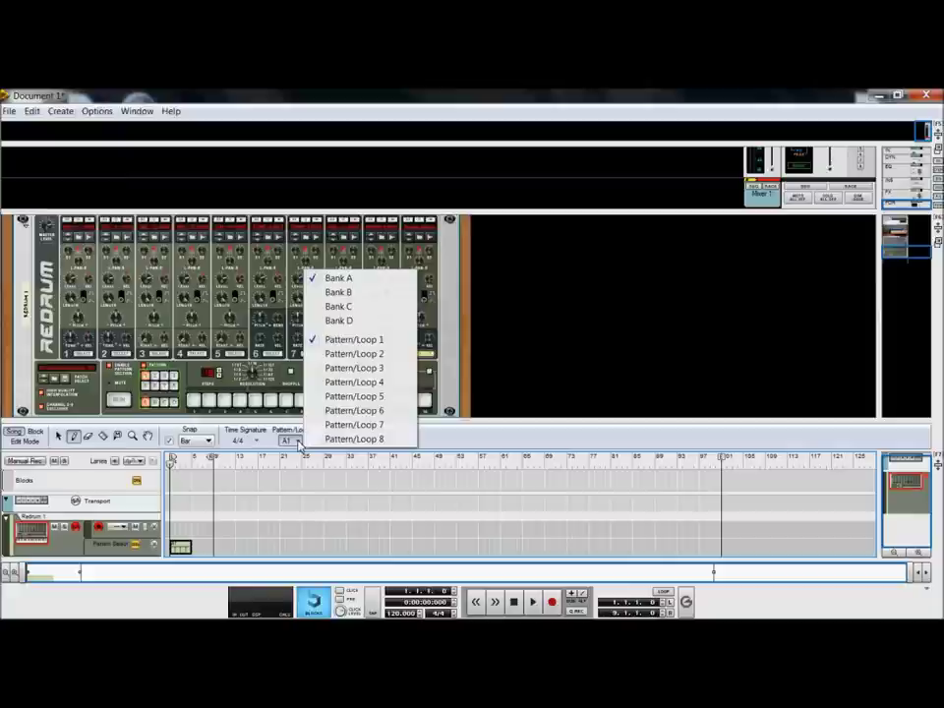
click(375, 354)
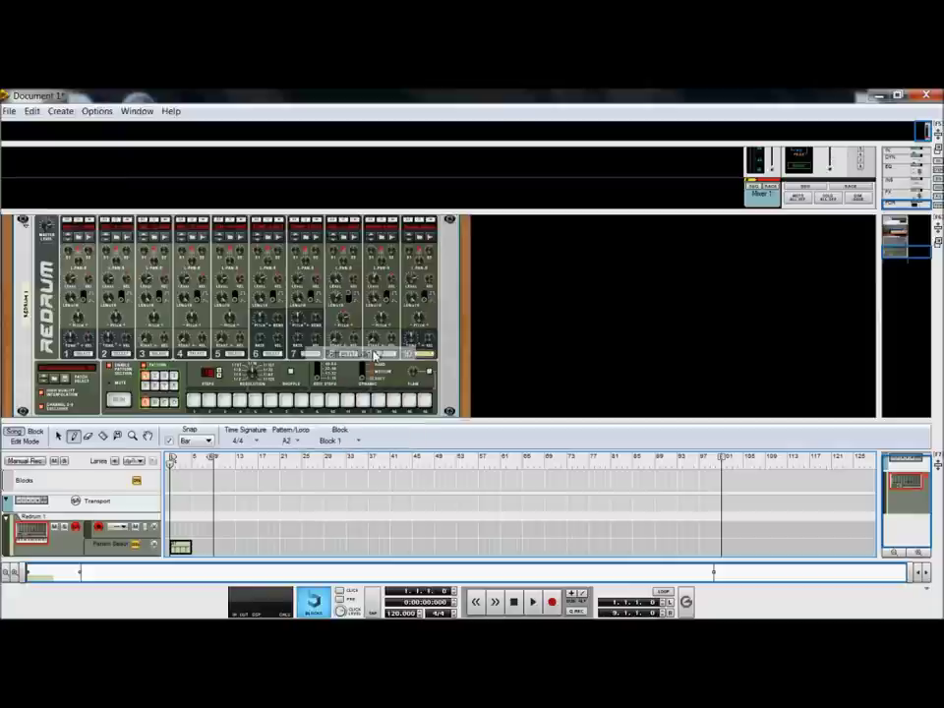
drag(197, 542, 210, 543)
right_click(211, 544)
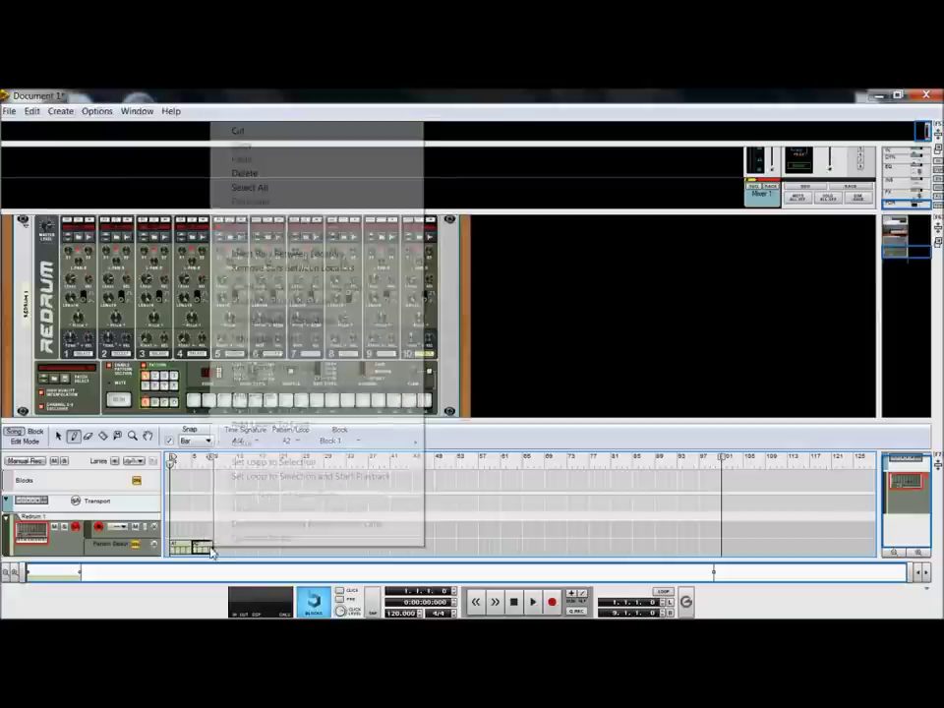
mouse_move(400, 445)
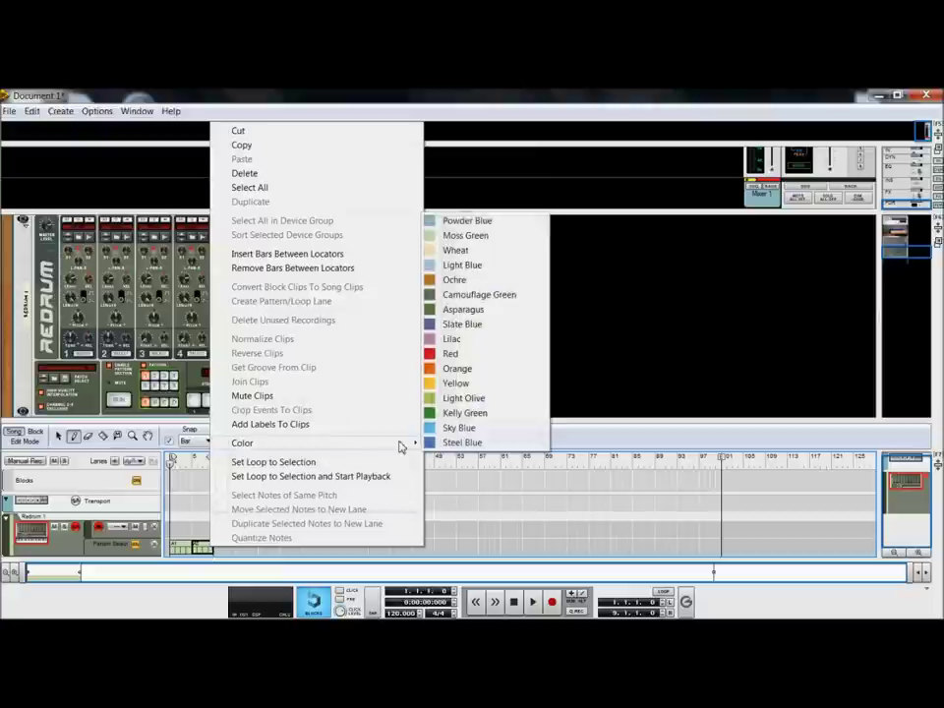
click(459, 444)
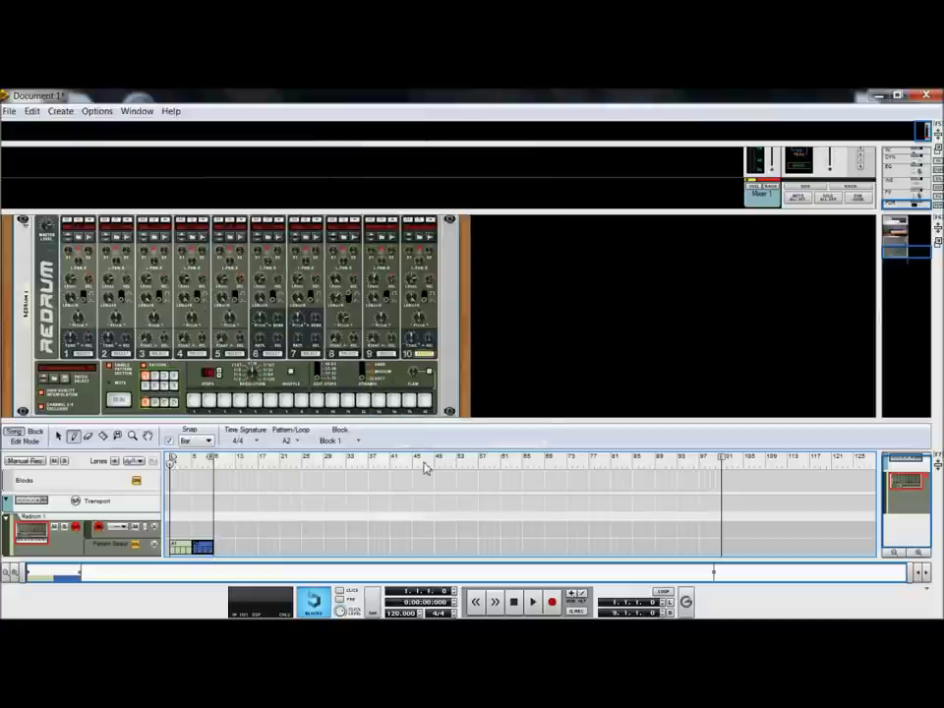
Draw a lengthened A3 pattern clip from bar 9 and colour it Sky Blue.
click(300, 443)
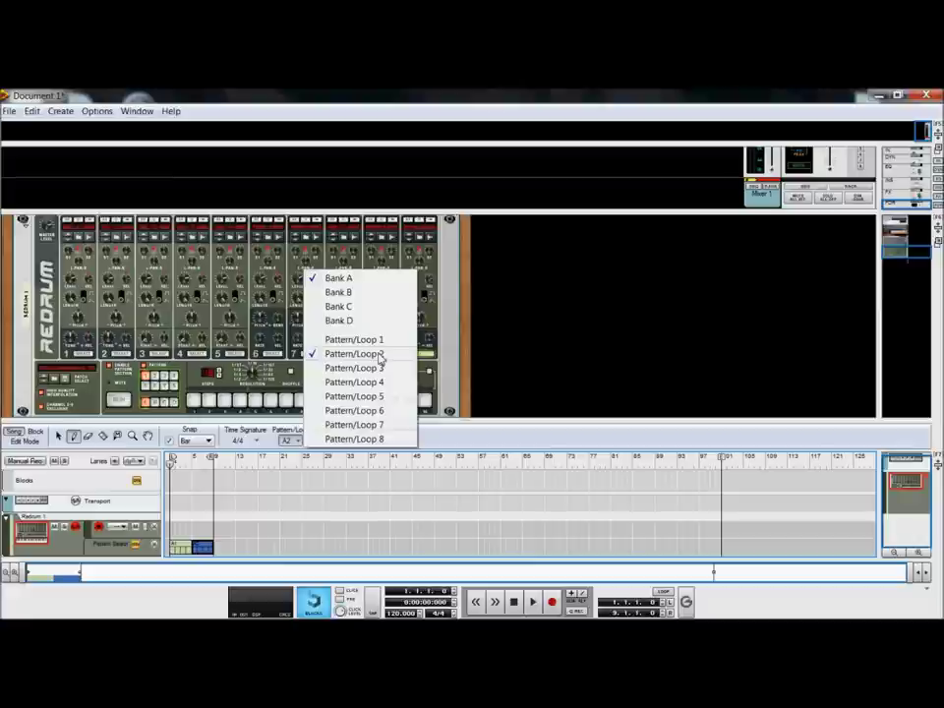
click(354, 368)
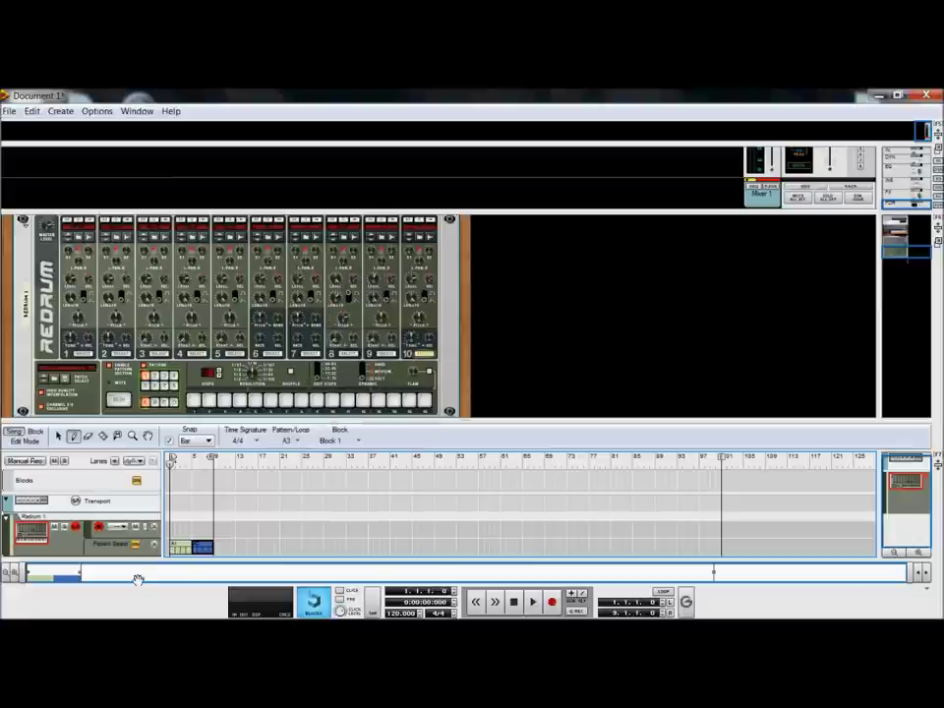
click(218, 546)
drag(225, 542, 257, 542)
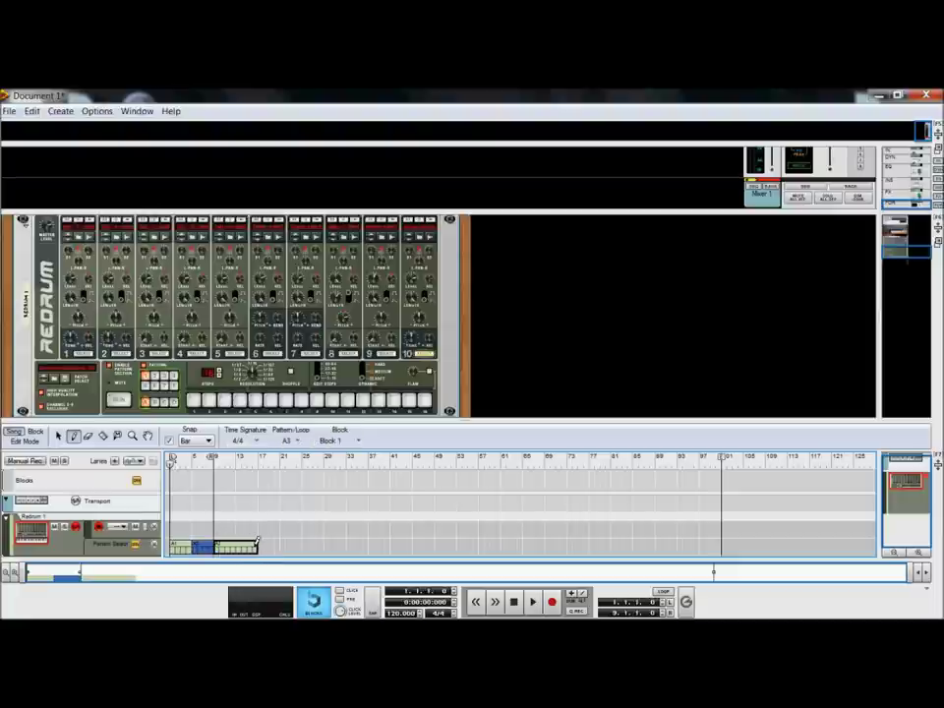
right_click(257, 542)
mouse_move(428, 447)
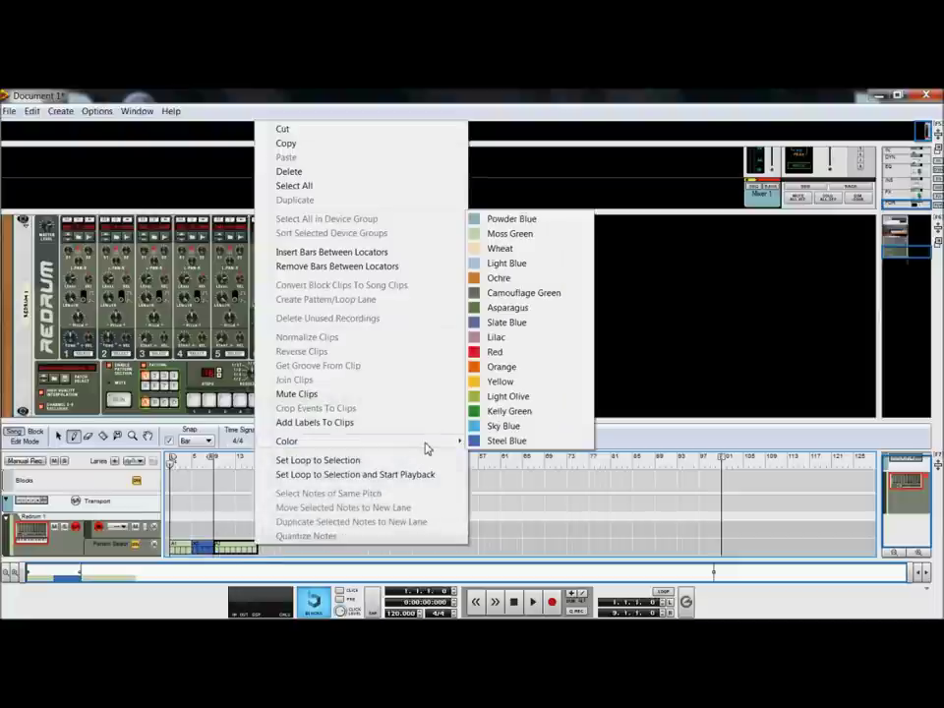
click(505, 427)
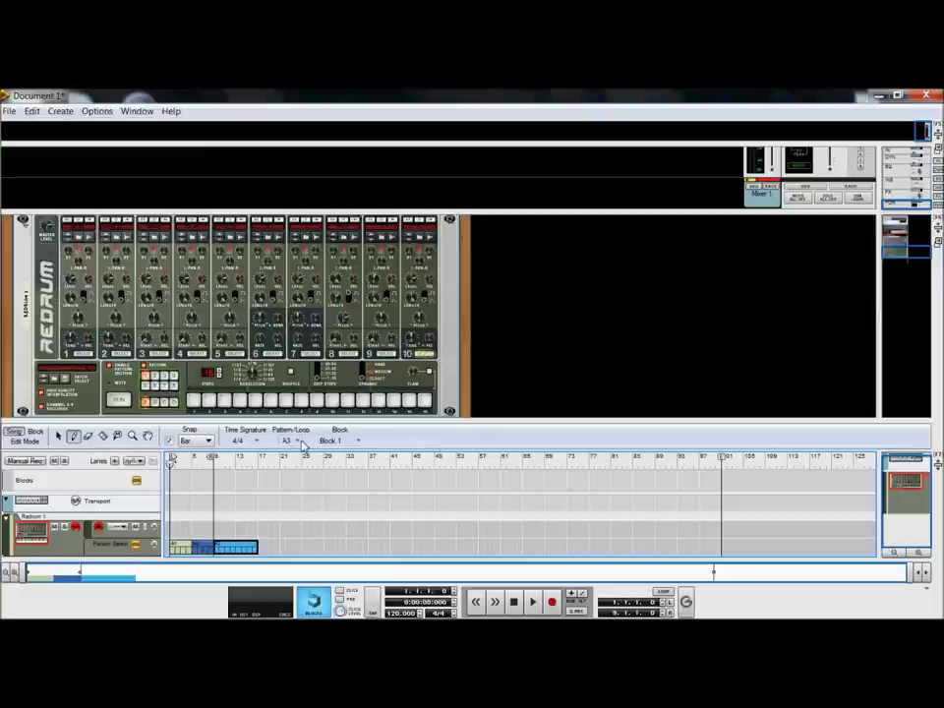
Draw three A4 pattern clips at bars 17, 21 and 25.
click(291, 440)
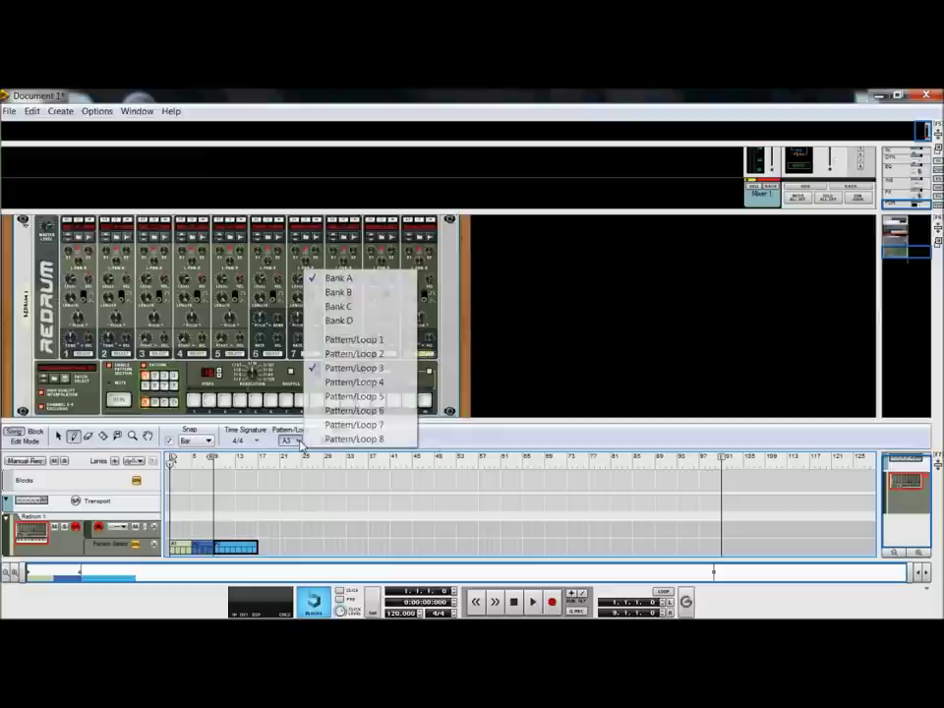
click(380, 382)
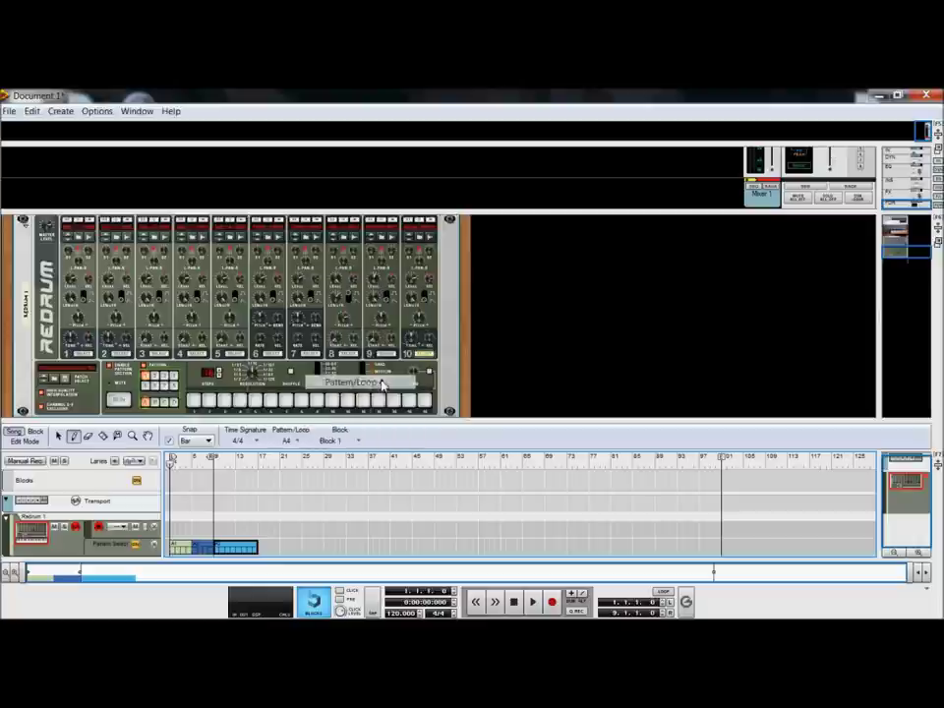
click(262, 546)
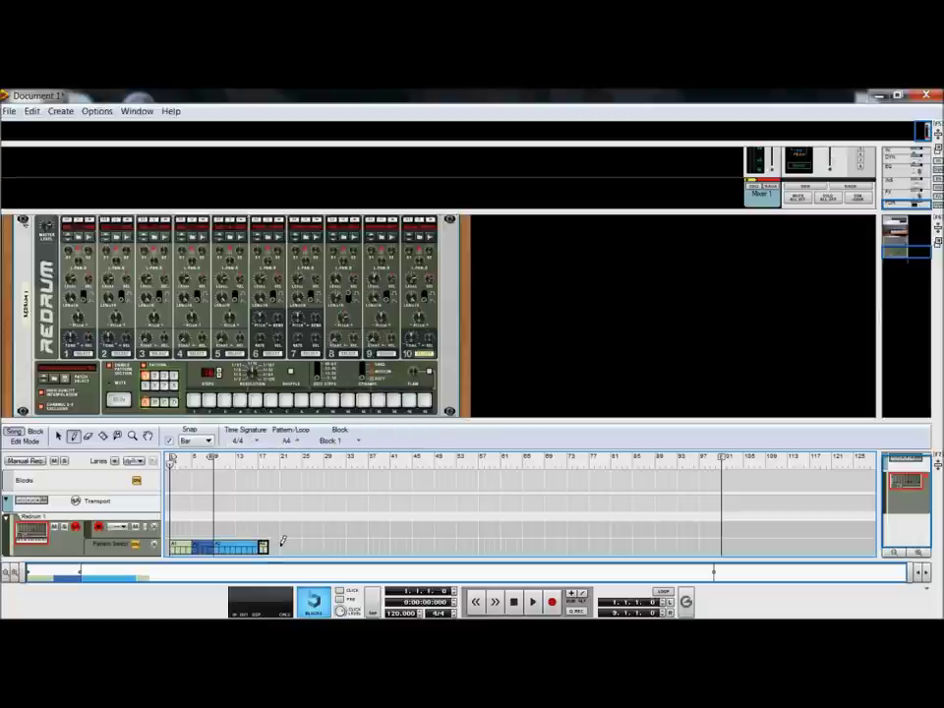
click(284, 546)
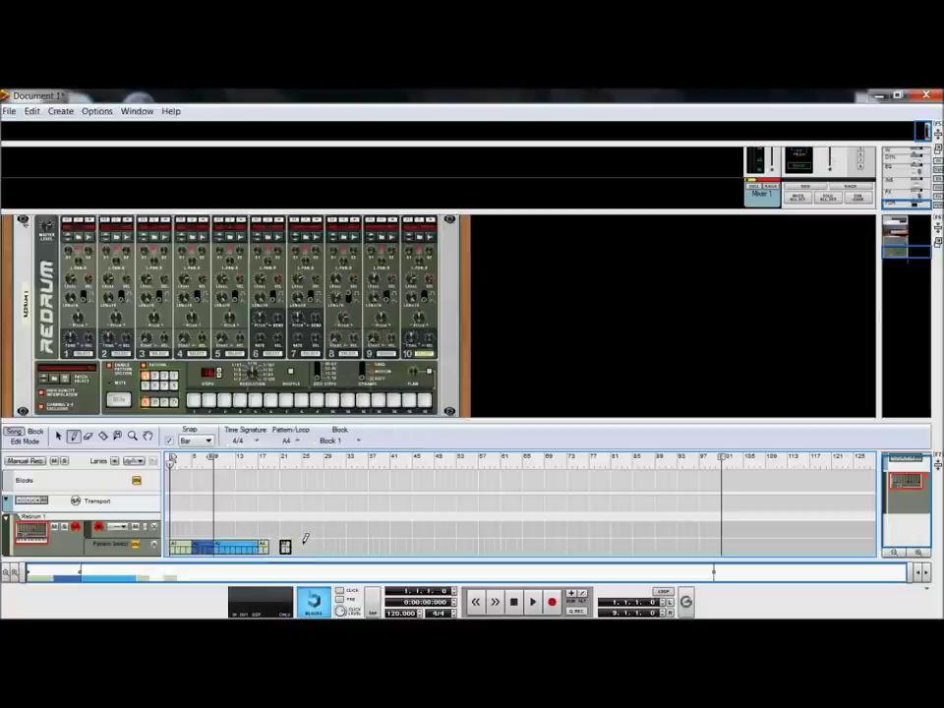
click(305, 546)
click(307, 546)
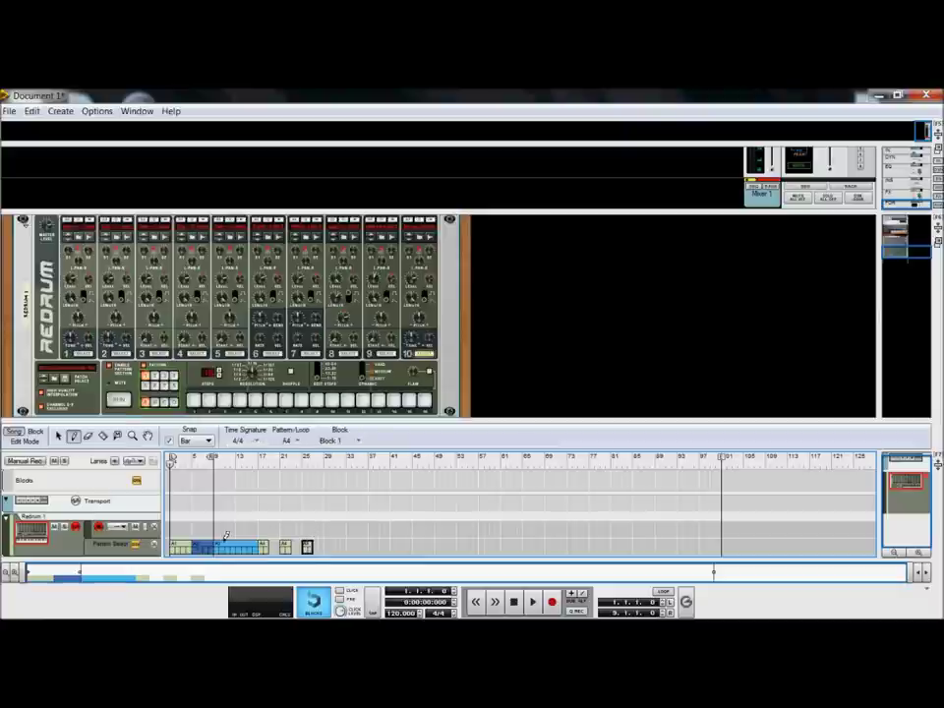
Select the three A4 clips and colour them Yellow.
click(57, 439)
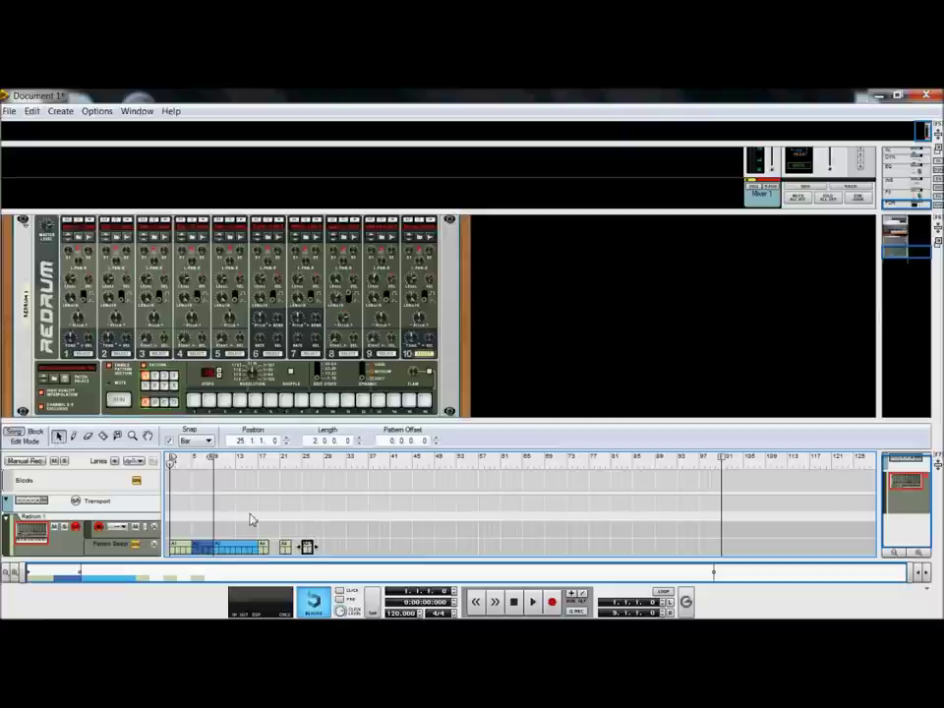
drag(268, 551, 268, 553)
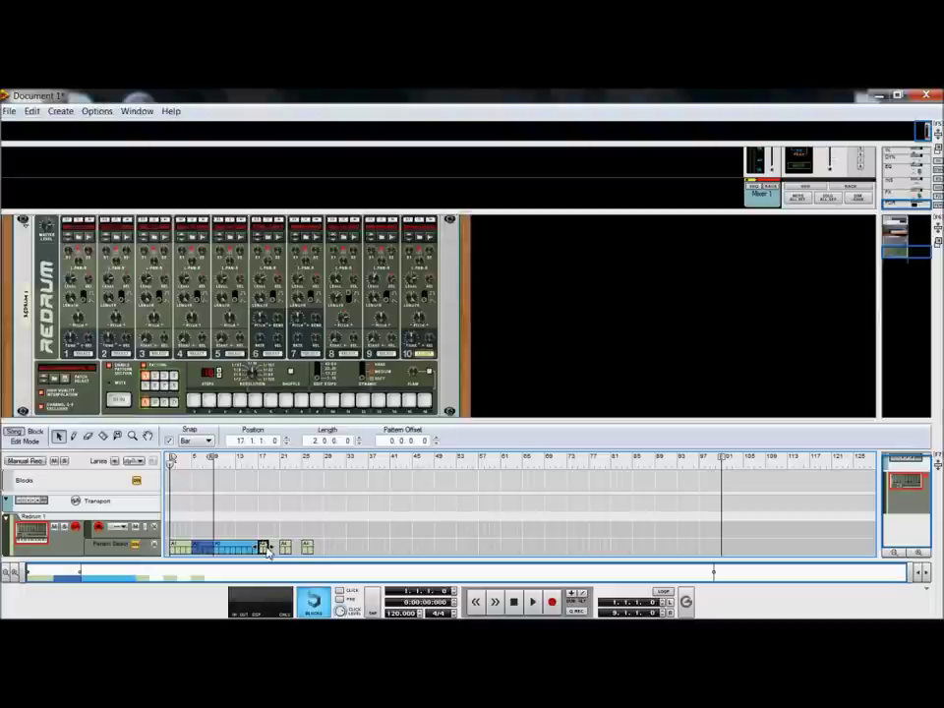
shift+click(310, 557)
right_click(310, 556)
mouse_move(495, 451)
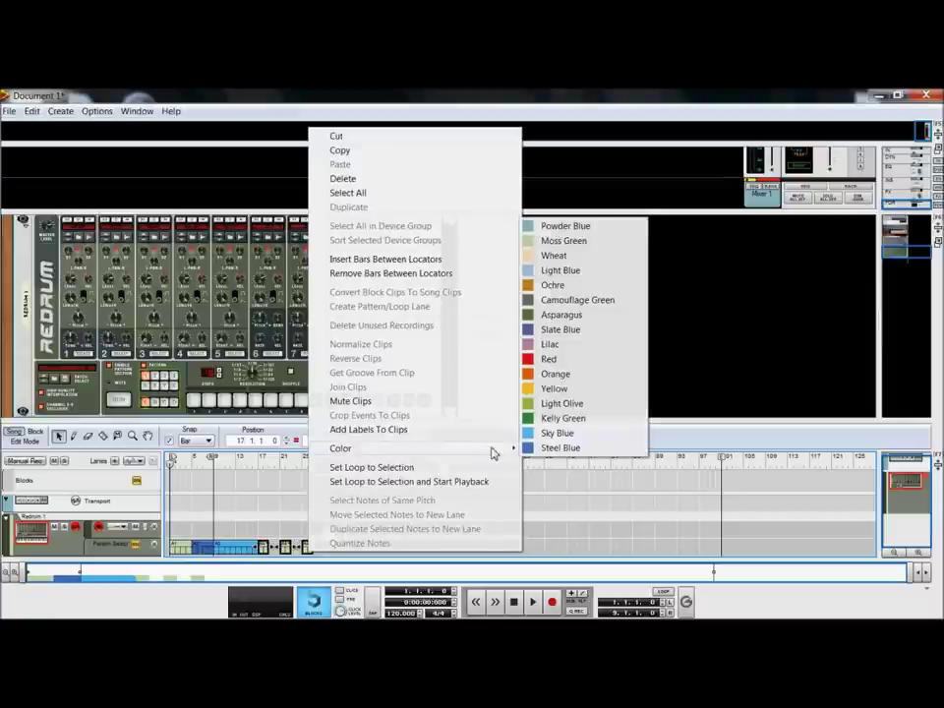
click(565, 392)
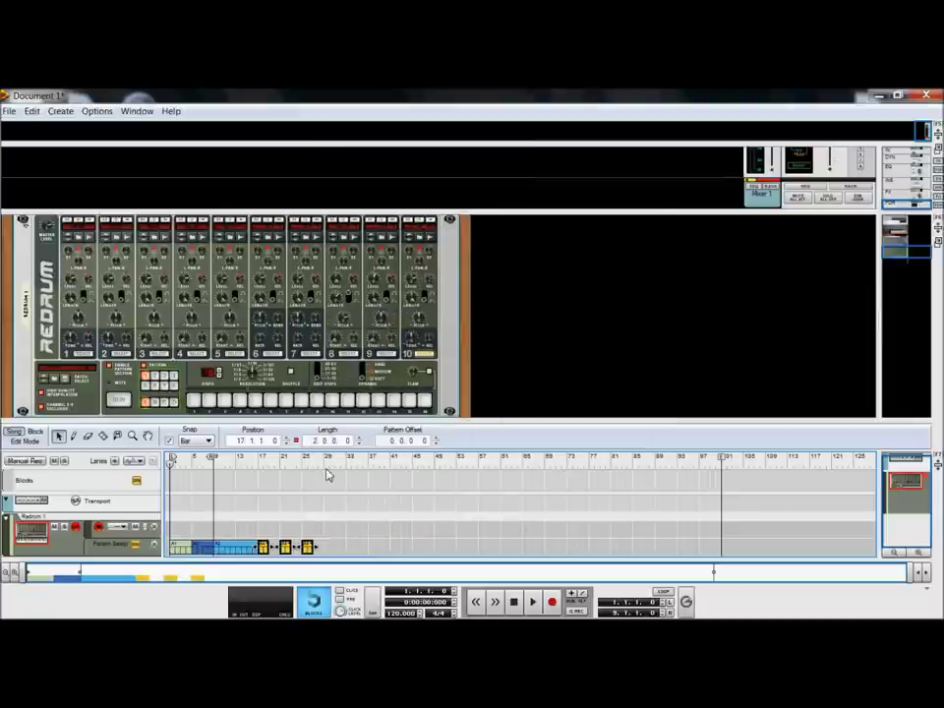
click(72, 437)
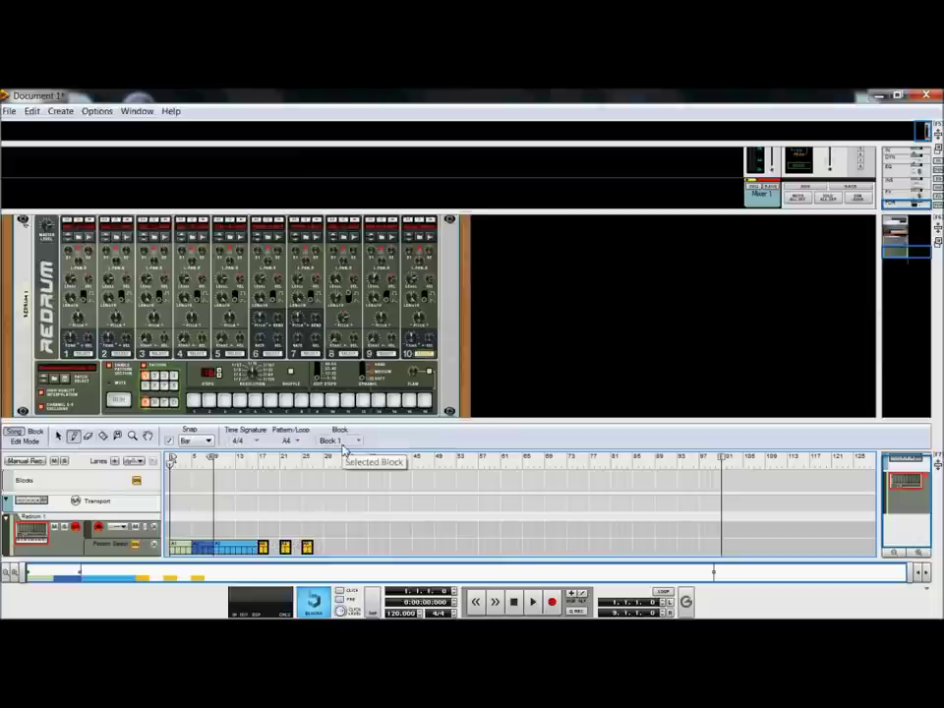
Switch the pattern to A2 and draw a new A2 clip at bar 21.
click(297, 441)
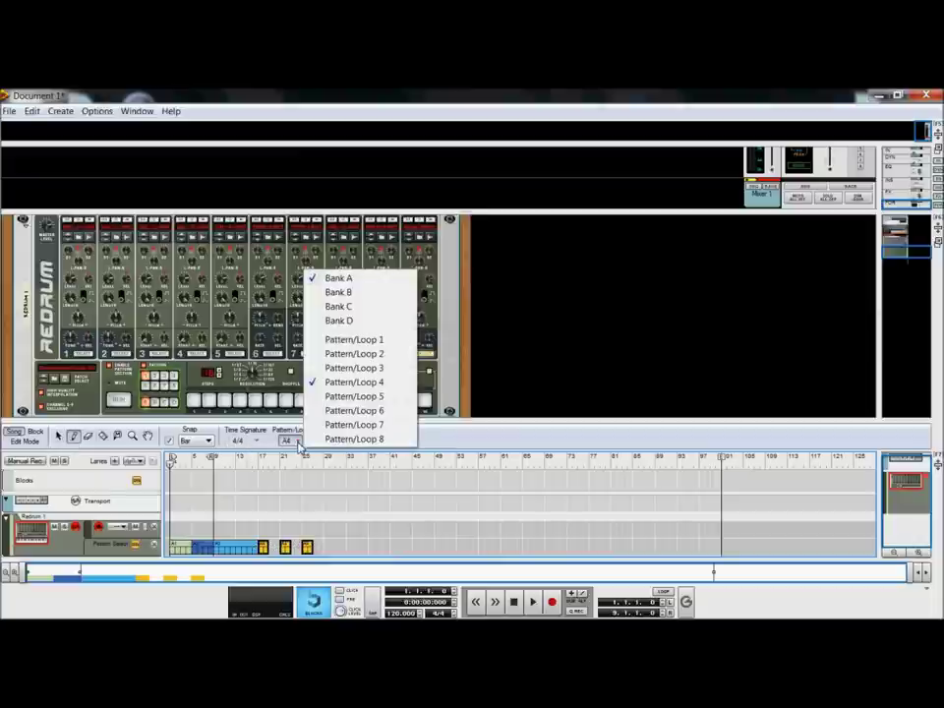
click(370, 356)
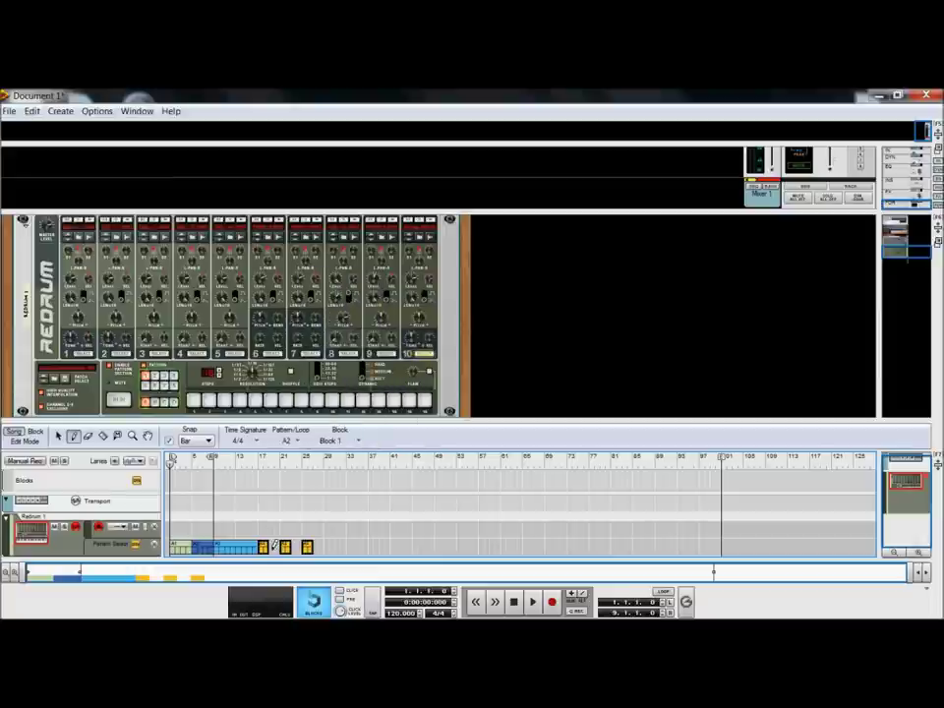
click(271, 548)
click(275, 546)
click(297, 547)
Colour the pattern clip at bar 19 Steel Blue.
click(59, 436)
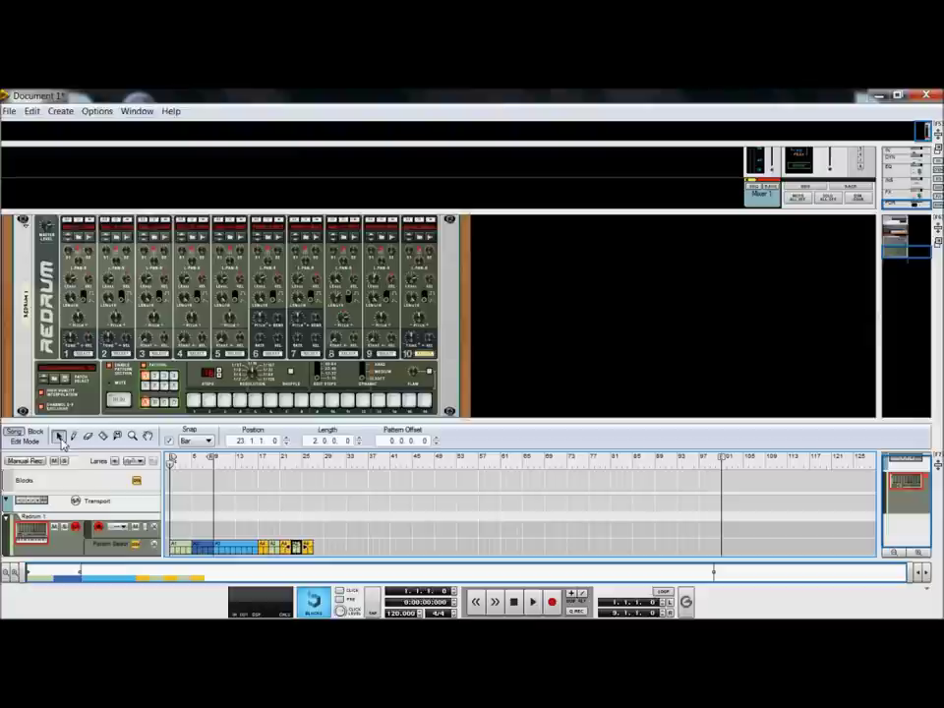
click(274, 547)
right_click(297, 547)
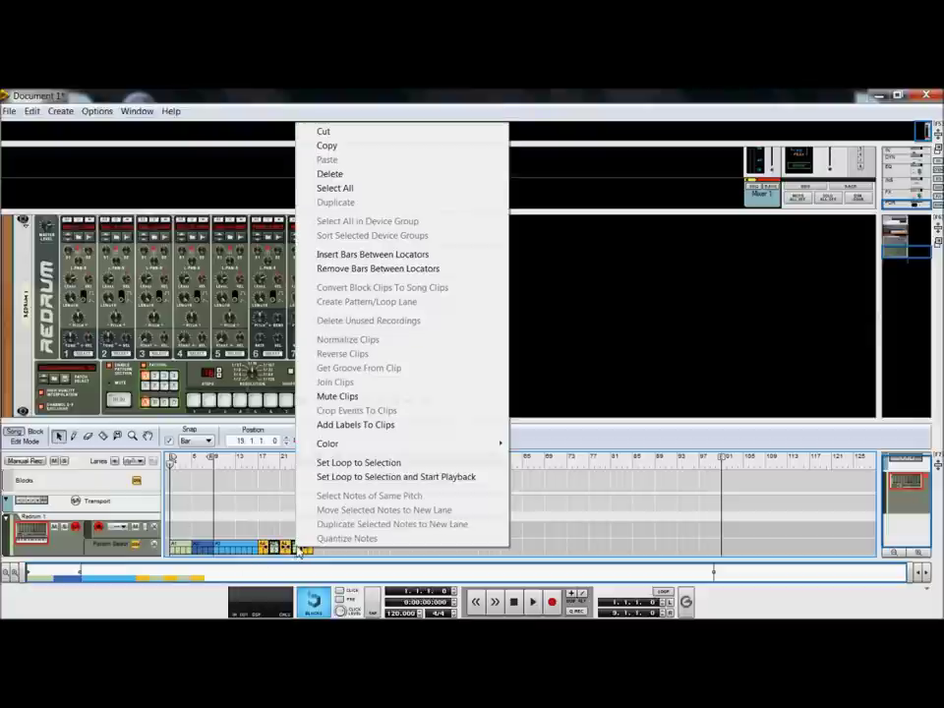
mouse_move(459, 448)
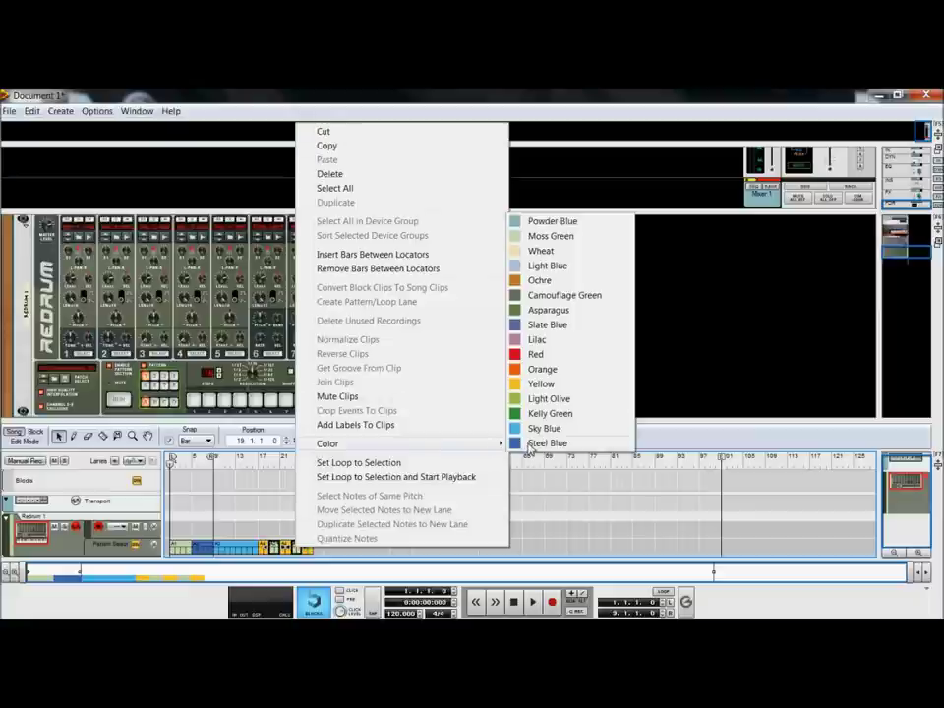
click(532, 444)
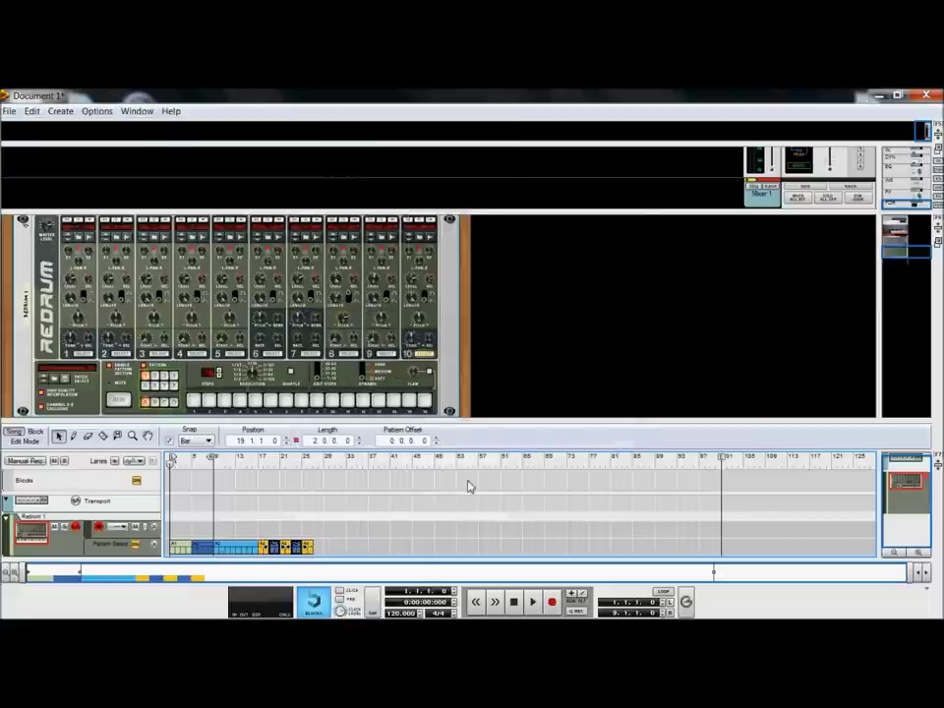
Play the song, checking the clips at bars 1, 5, 9, 17, 19 and 21, then stop.
click(533, 602)
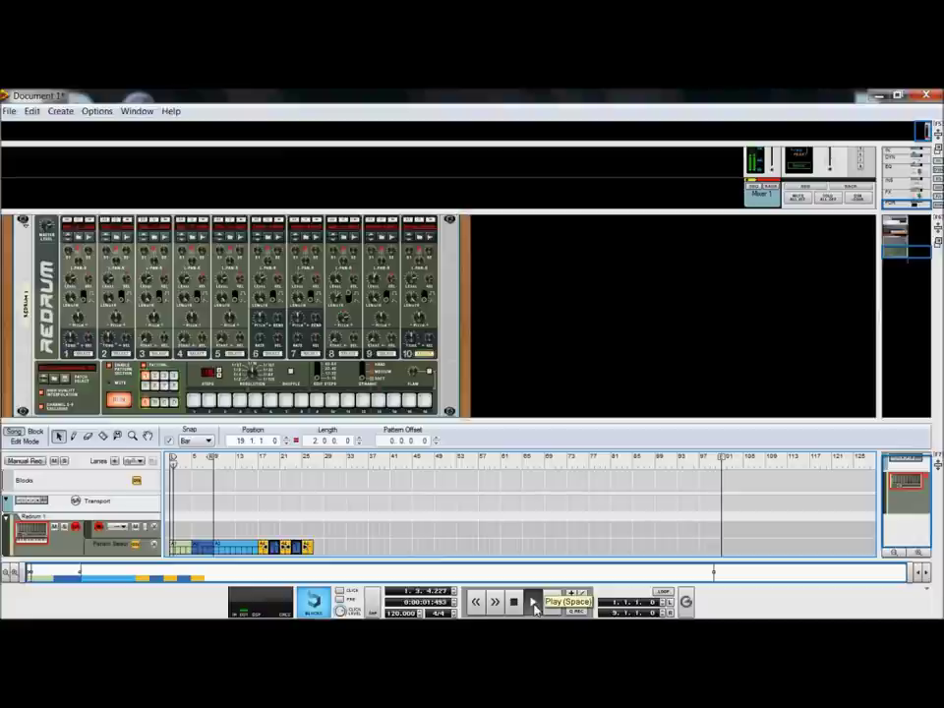
click(180, 548)
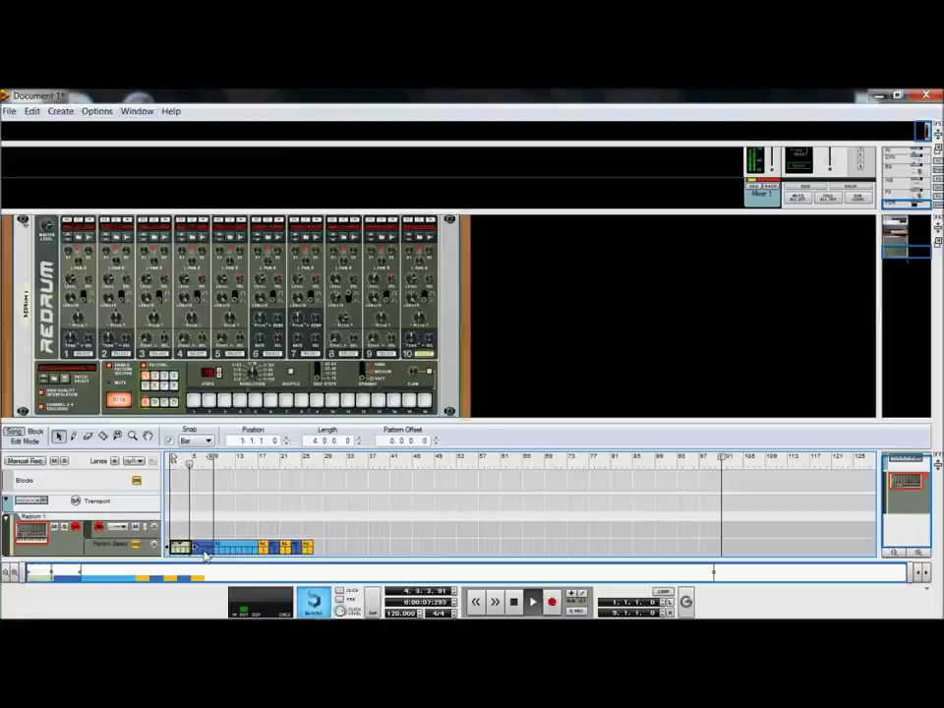
click(204, 551)
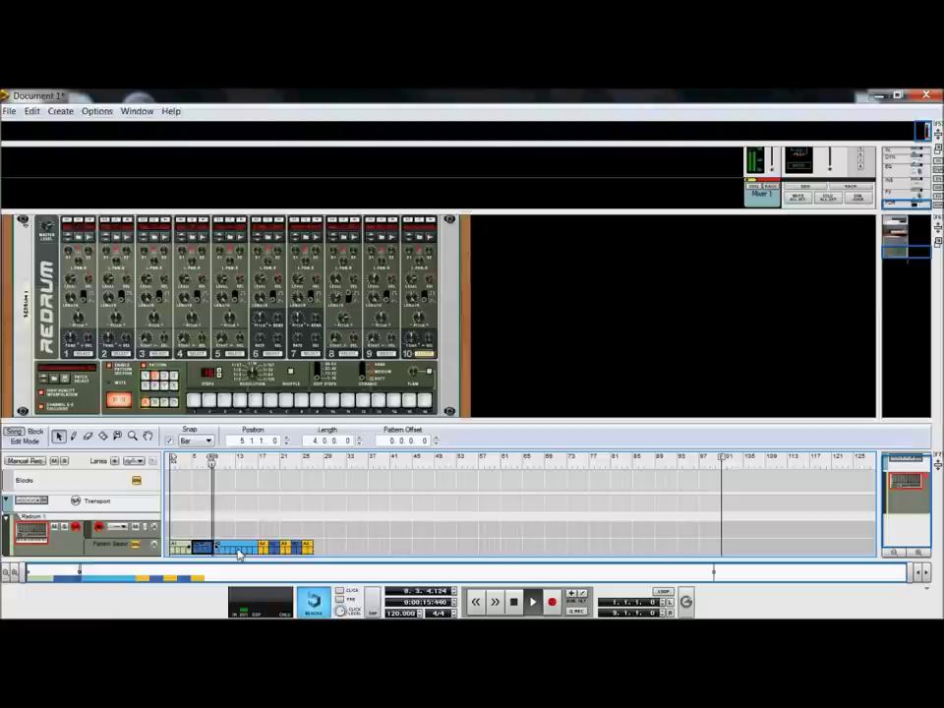
click(239, 553)
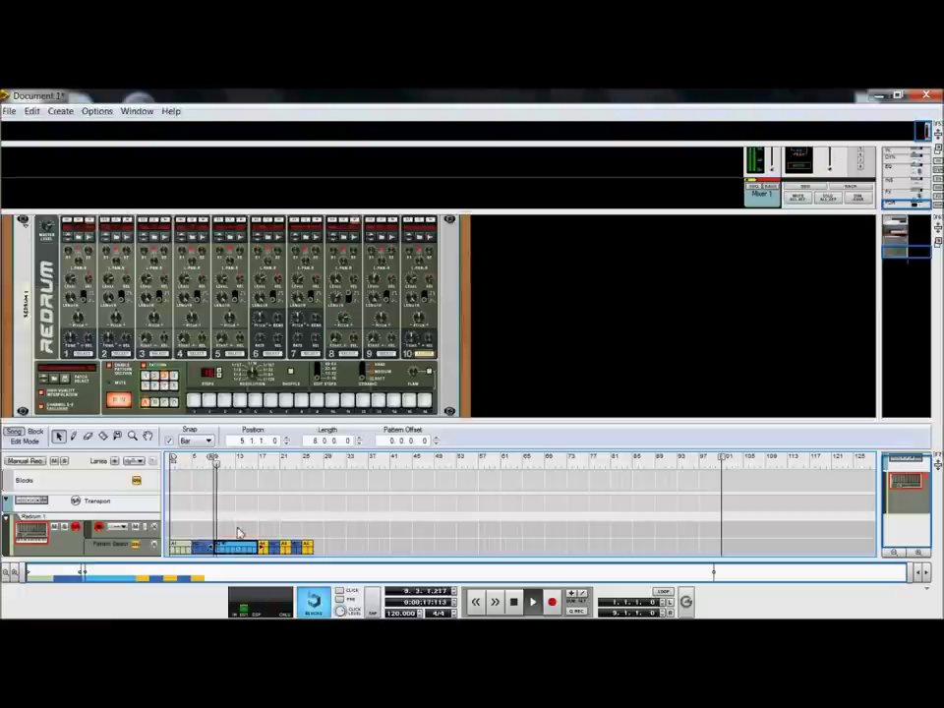
click(253, 462)
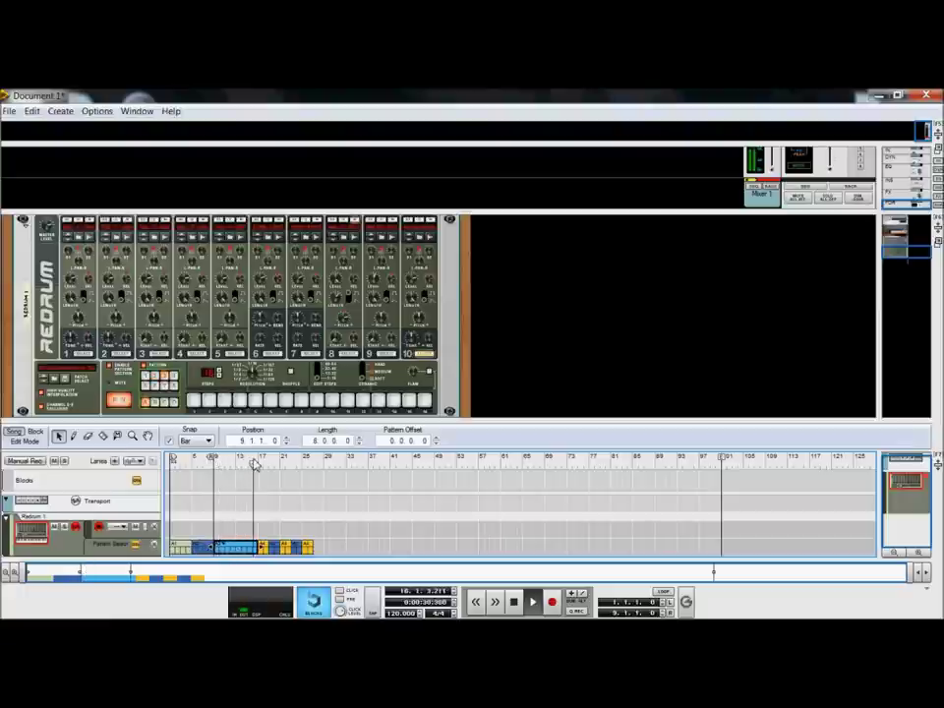
click(278, 556)
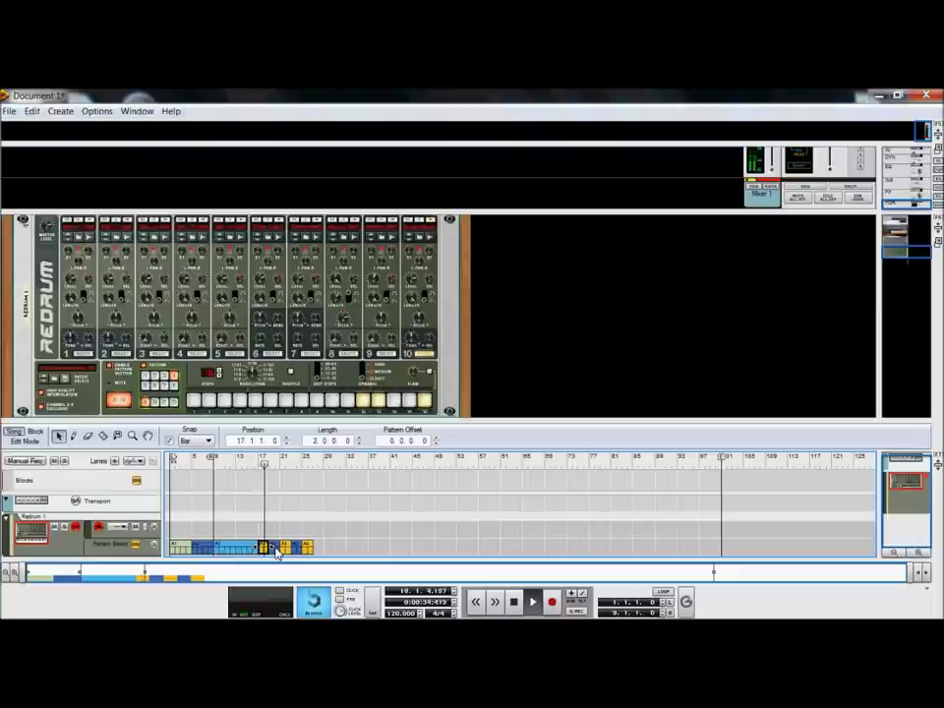
click(276, 548)
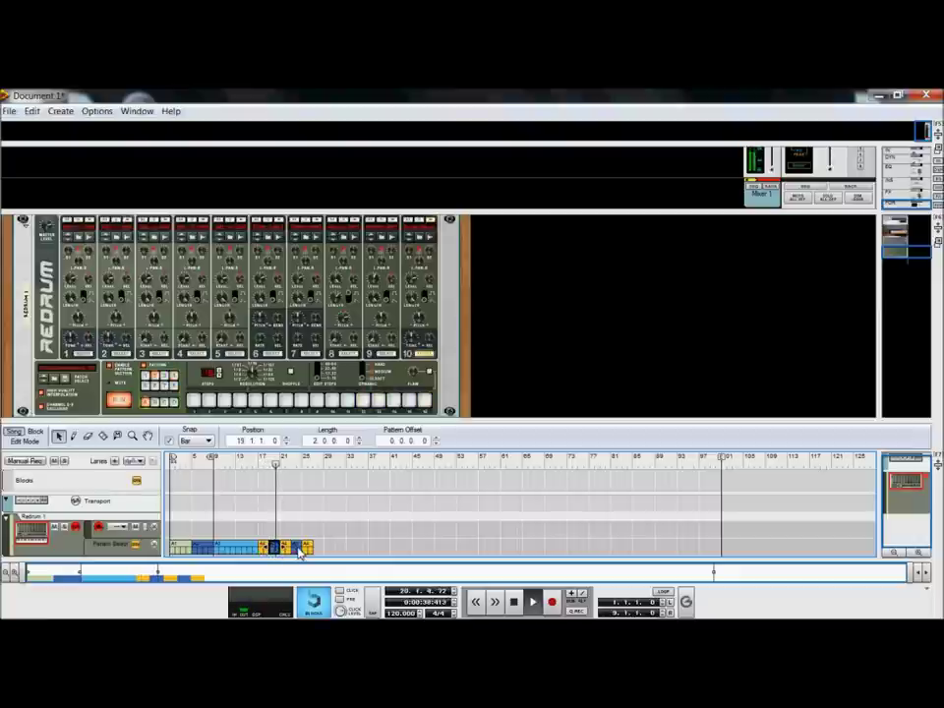
click(285, 548)
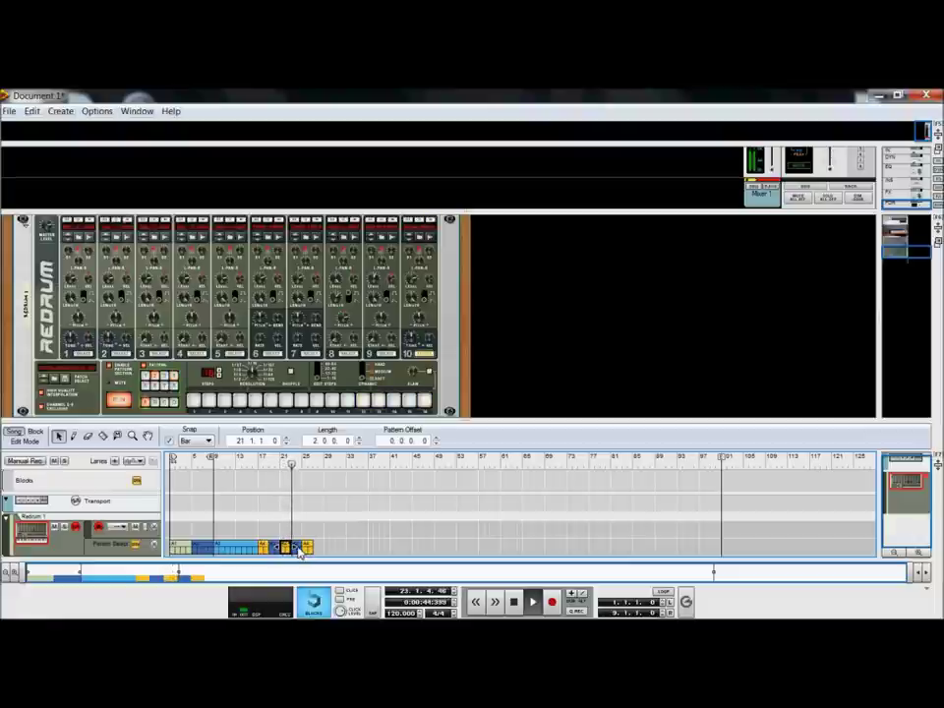
double_click(516, 601)
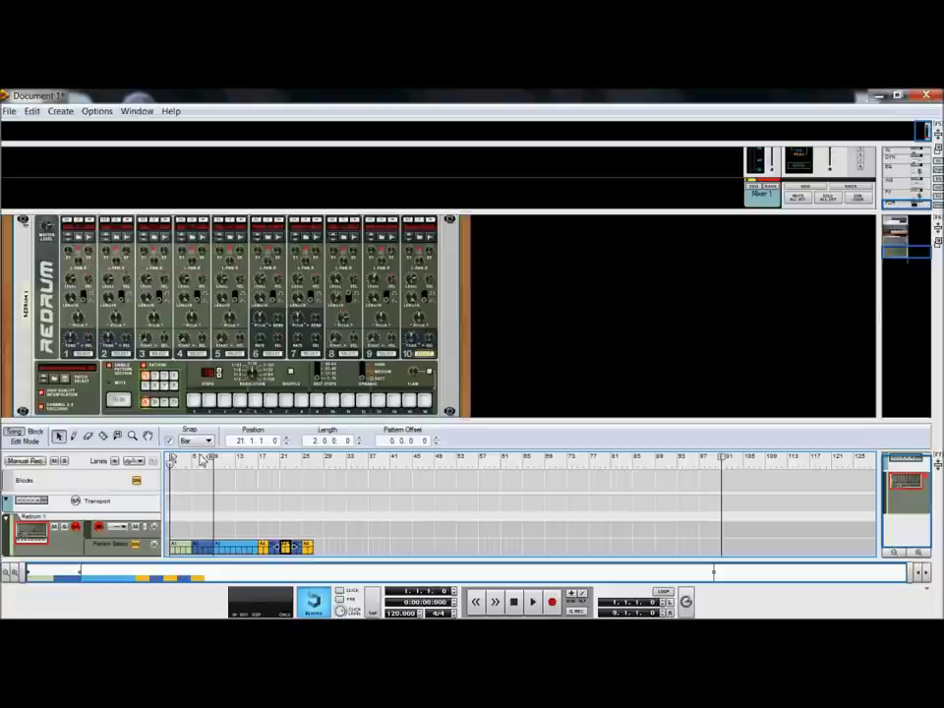
Set the locators to bars 27 and 37 and Copy Pattern to Track from Redrum.
mouse_move(212, 461)
mouse_down()
mouse_move(329, 461)
mouse_move(367, 476)
mouse_up()
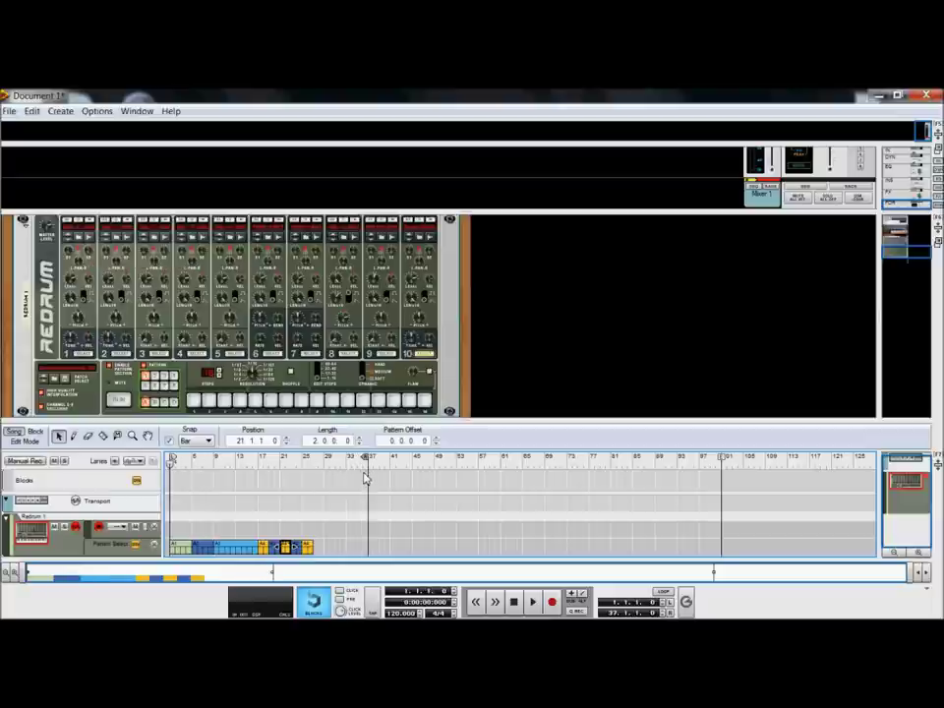
drag(174, 460, 319, 481)
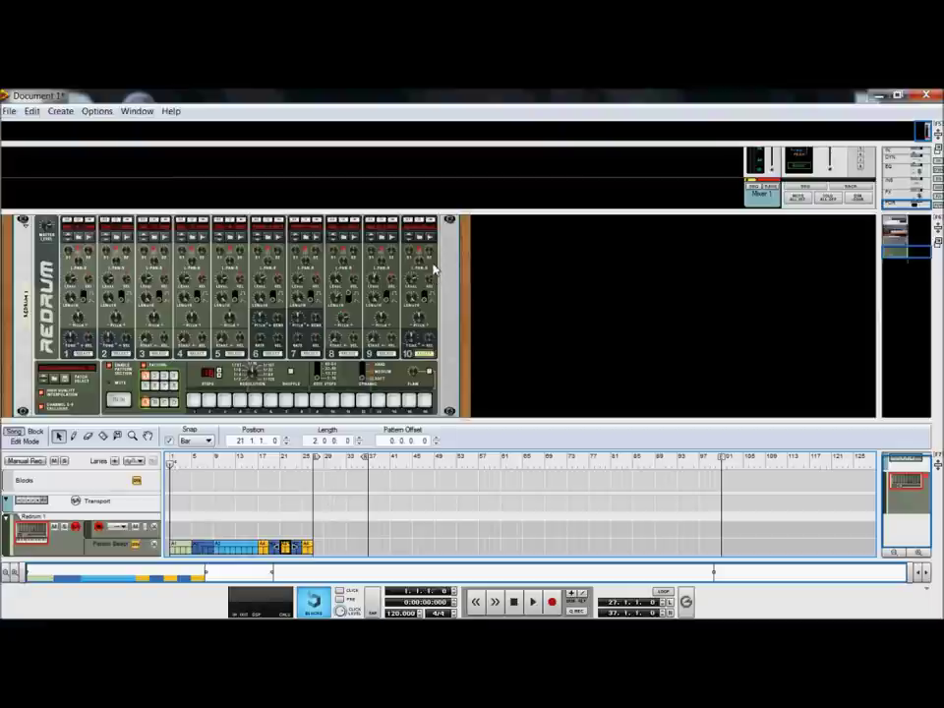
click(162, 388)
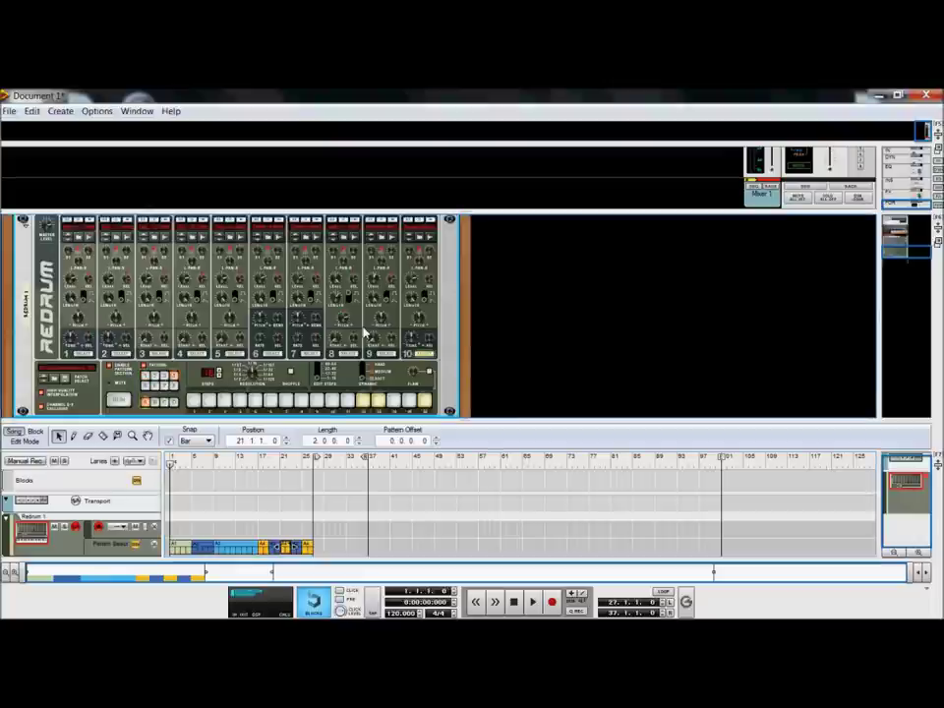
right_click(428, 320)
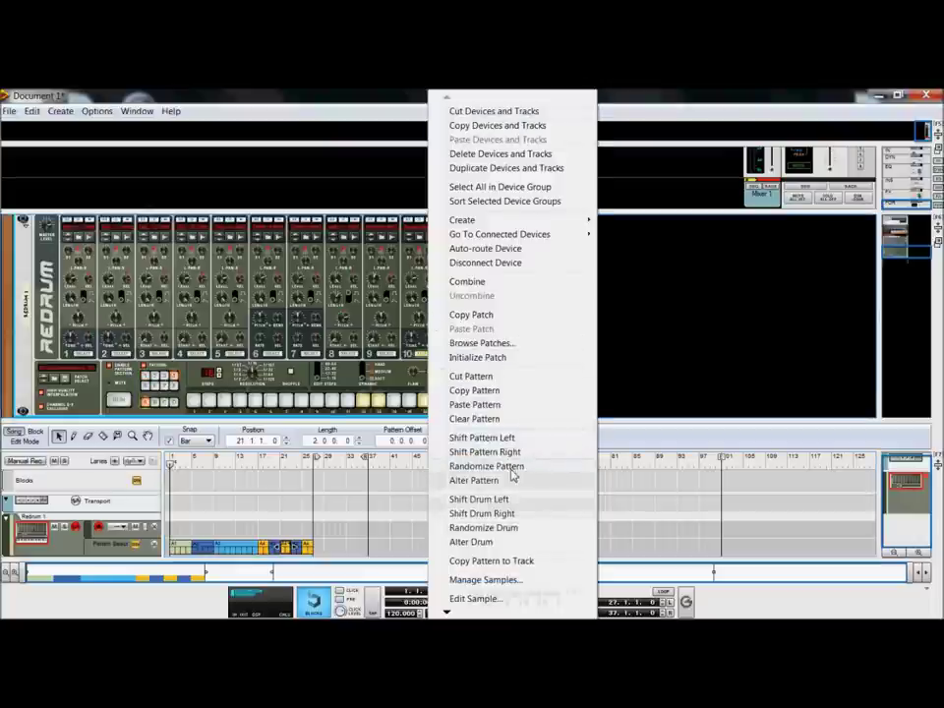
click(511, 561)
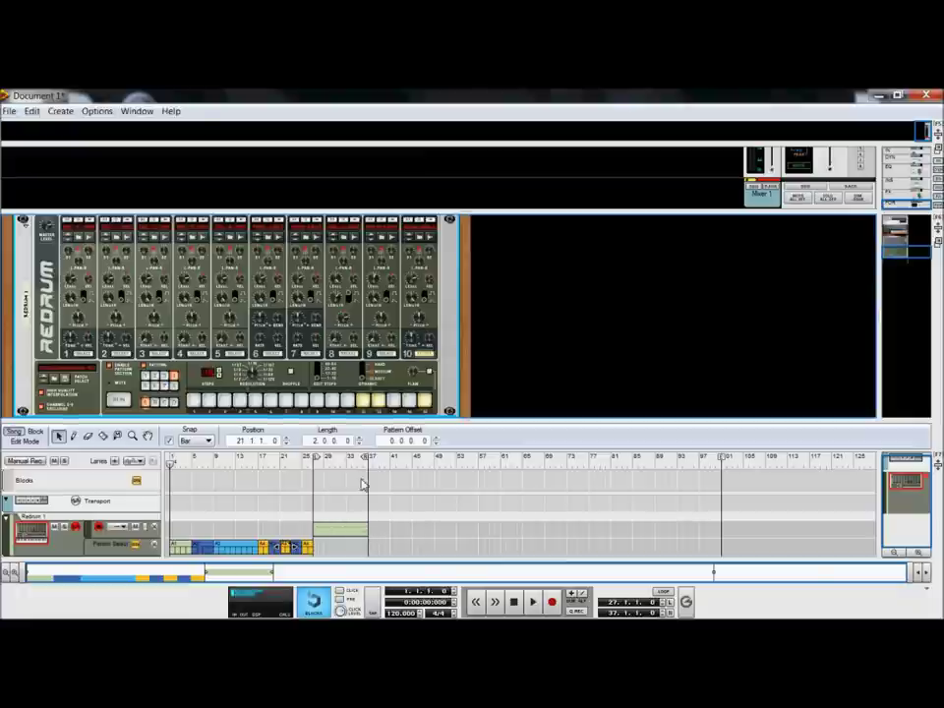
Colour the copied bar 27–37 note clip Yellow.
right_click(331, 538)
mouse_move(522, 428)
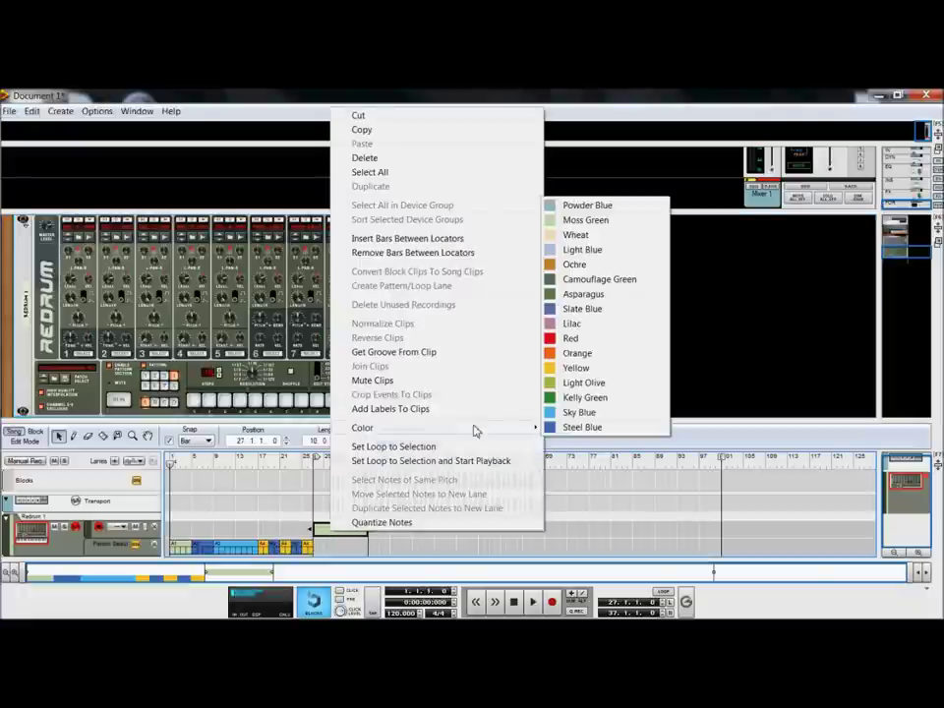
click(578, 370)
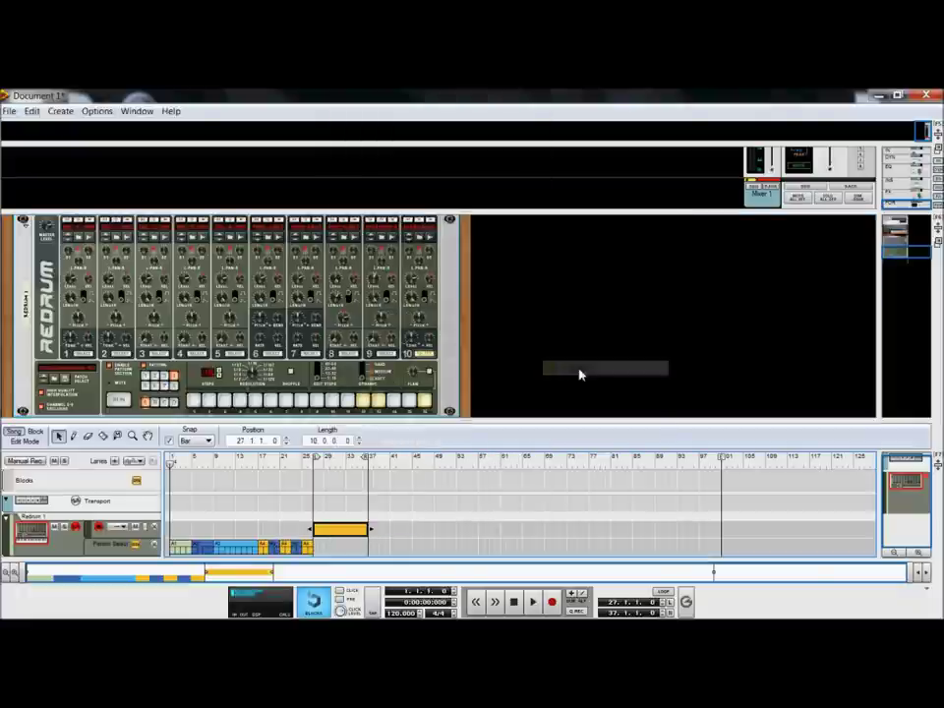
Add a new note lane to the Redrum track and move the left locator back to bar 1.
right_click(153, 536)
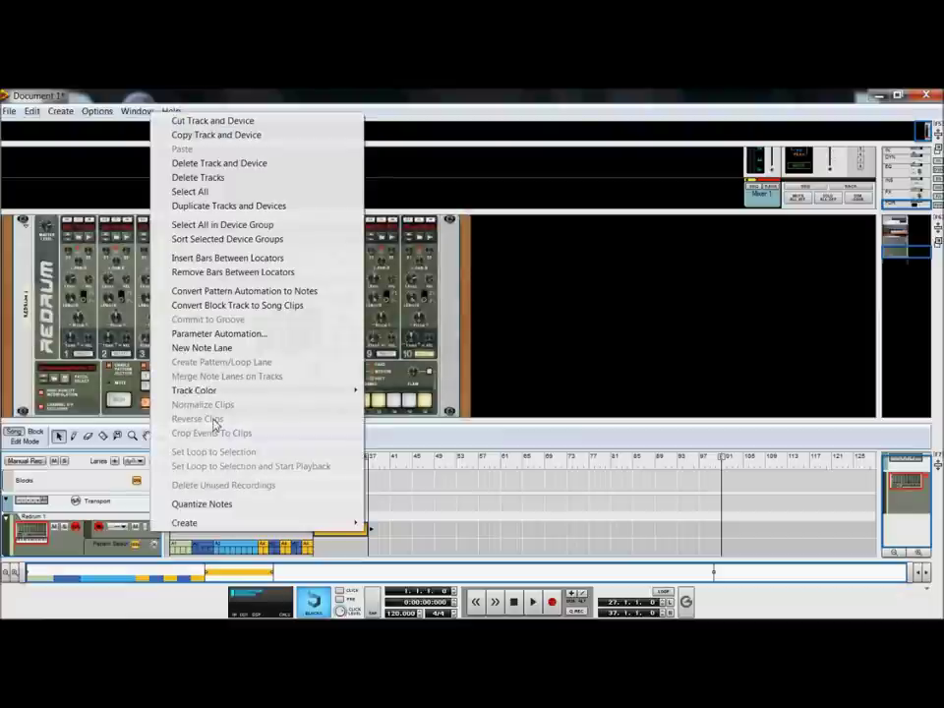
click(204, 348)
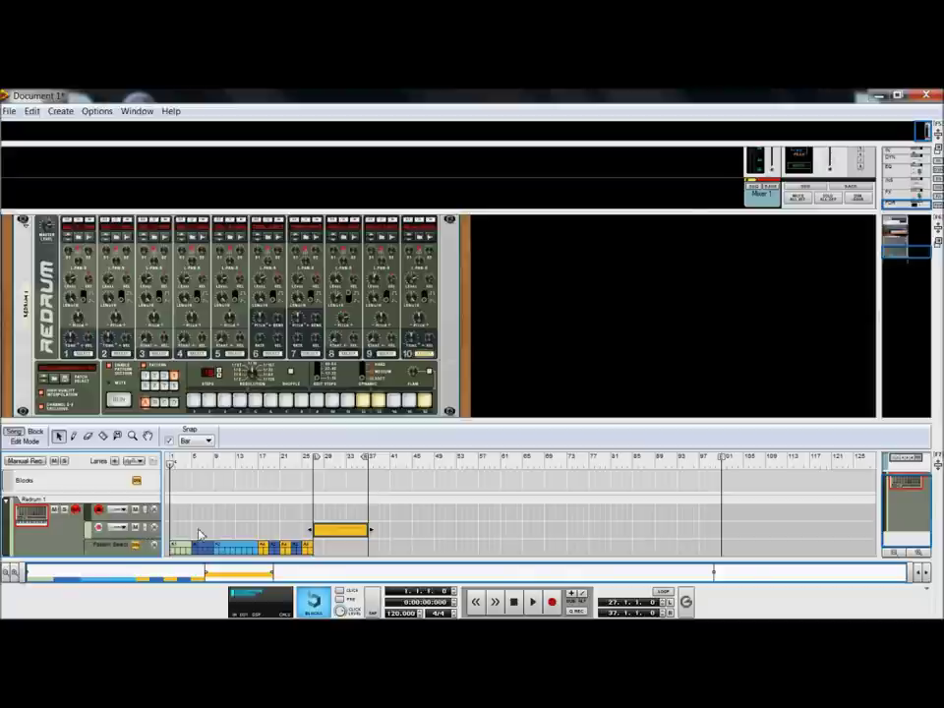
drag(317, 462, 173, 477)
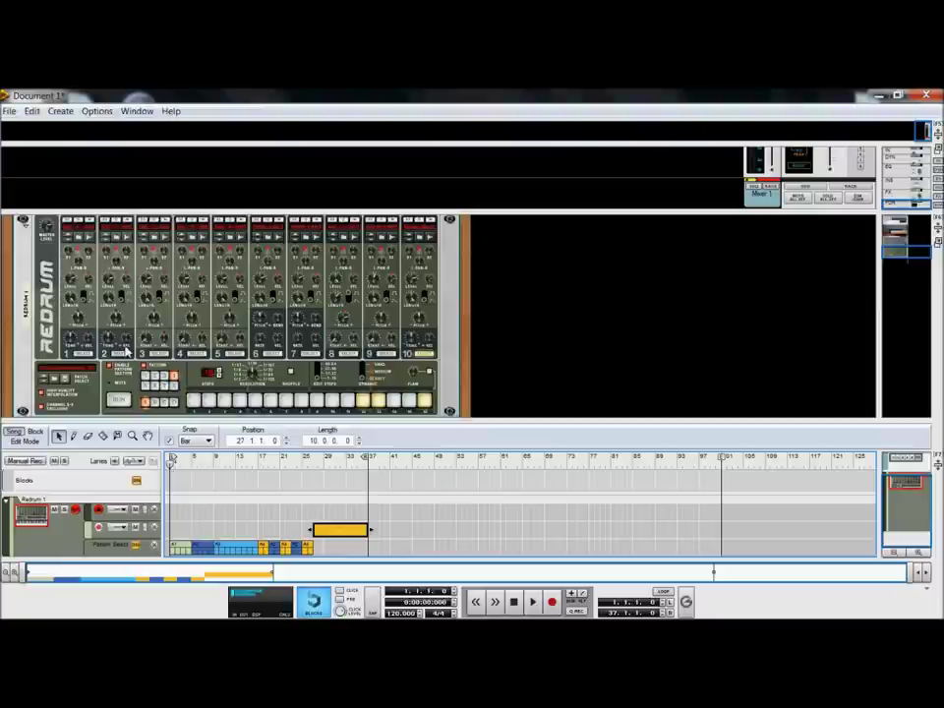
Draw an empty clip from bar 1 to 37 in the new note lane and let the sequencer fill the window.
click(74, 436)
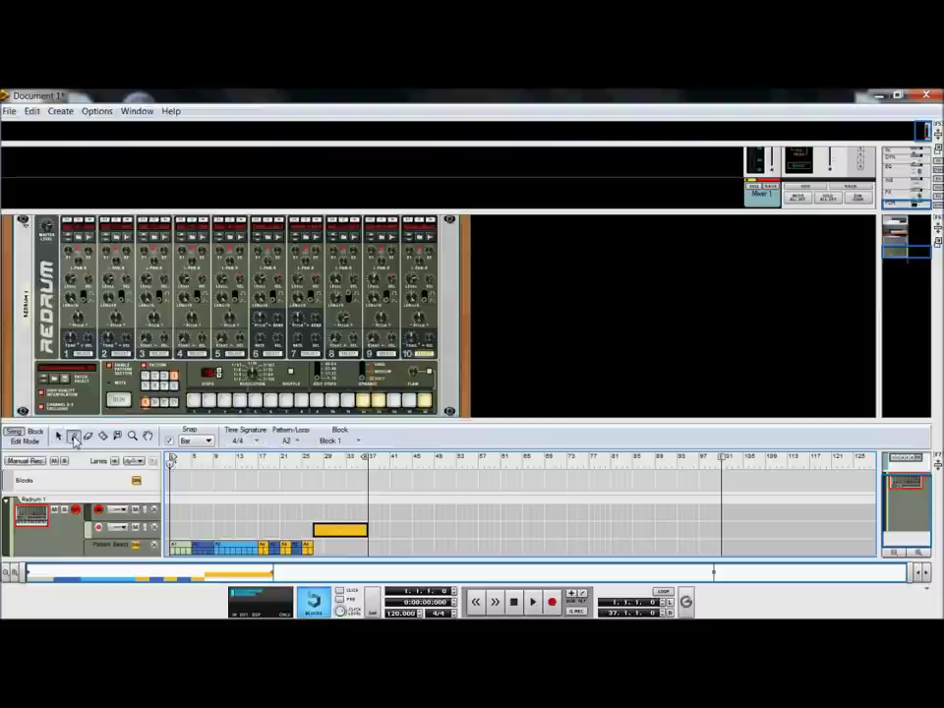
drag(173, 507, 368, 516)
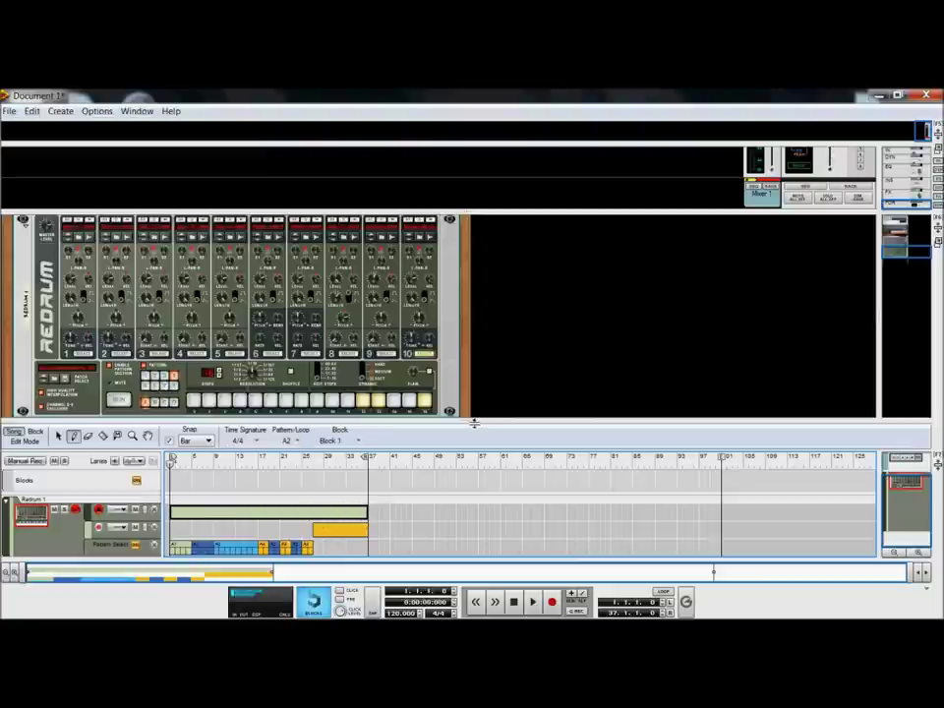
drag(474, 423, 455, 231)
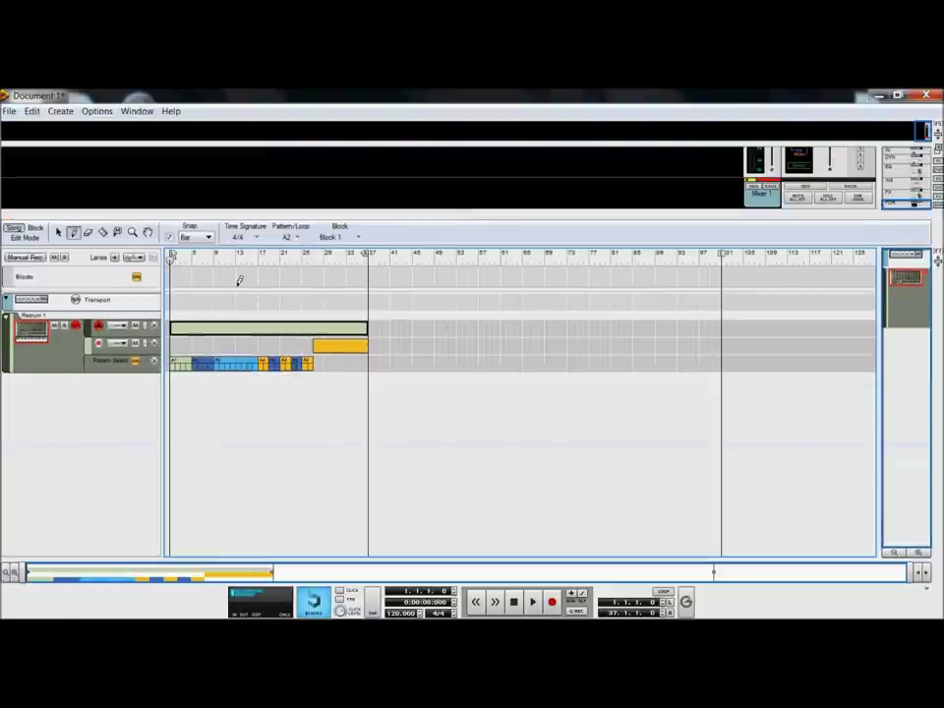
click(58, 232)
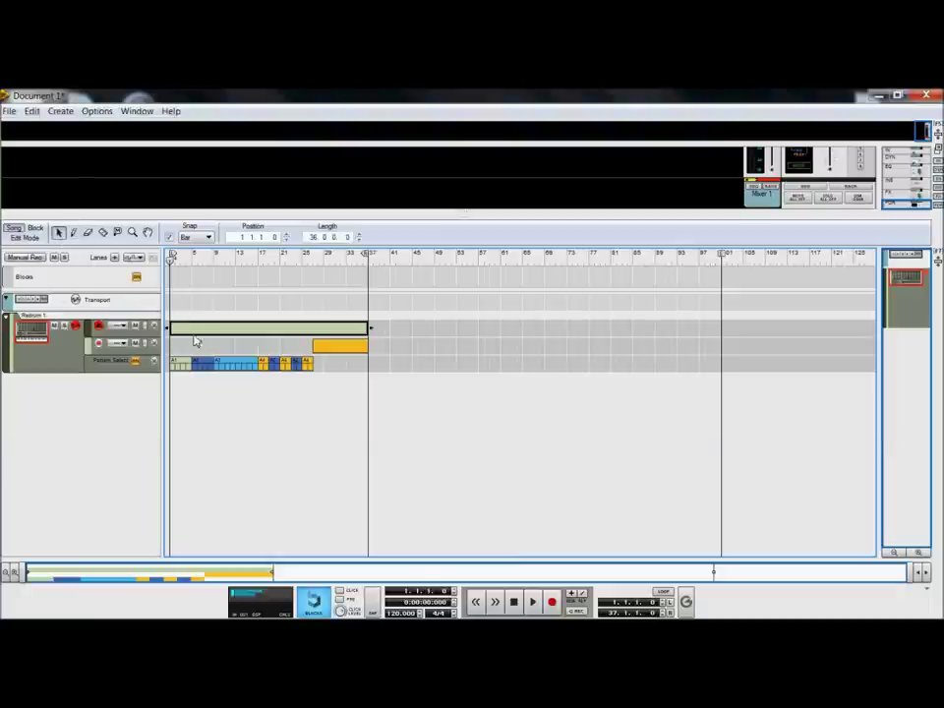
Open the long clip in Edit Mode and draw five drum hits across bars 1 to 6.
double_click(195, 329)
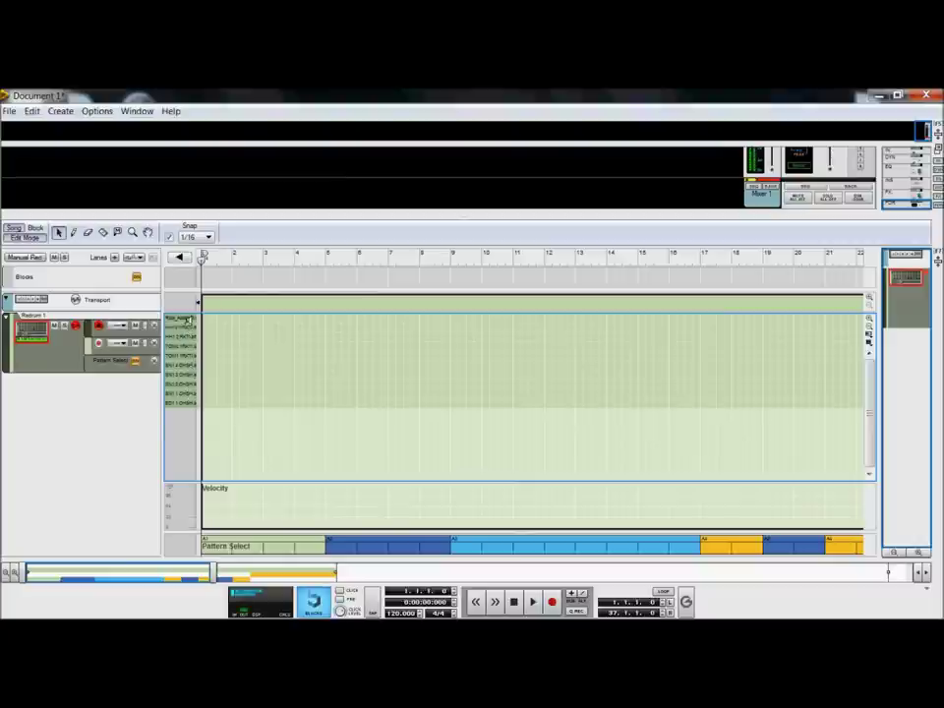
click(74, 233)
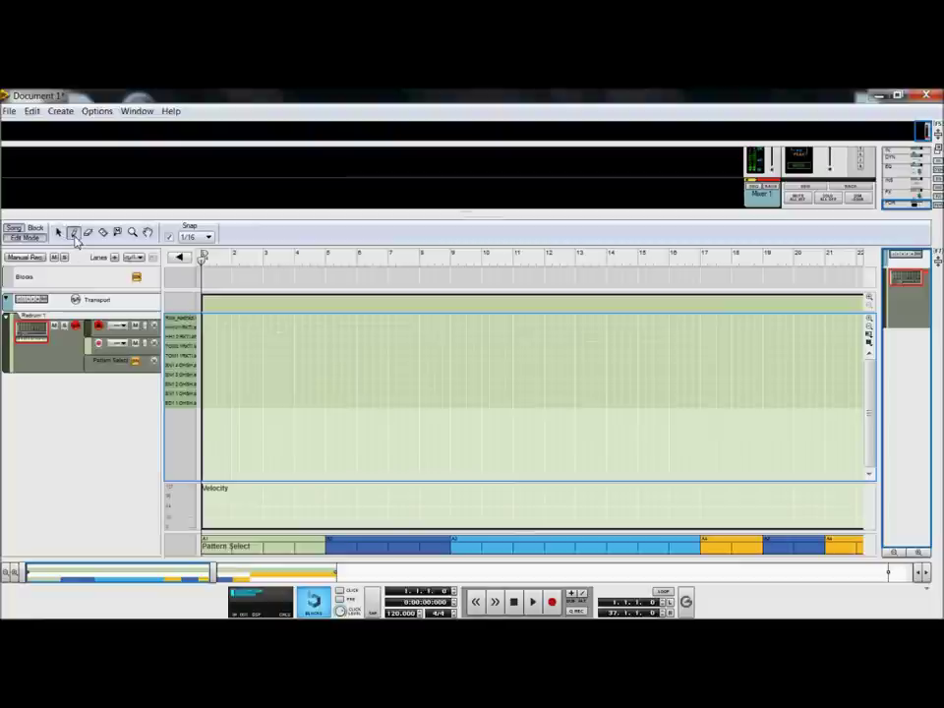
click(207, 402)
click(267, 403)
click(328, 402)
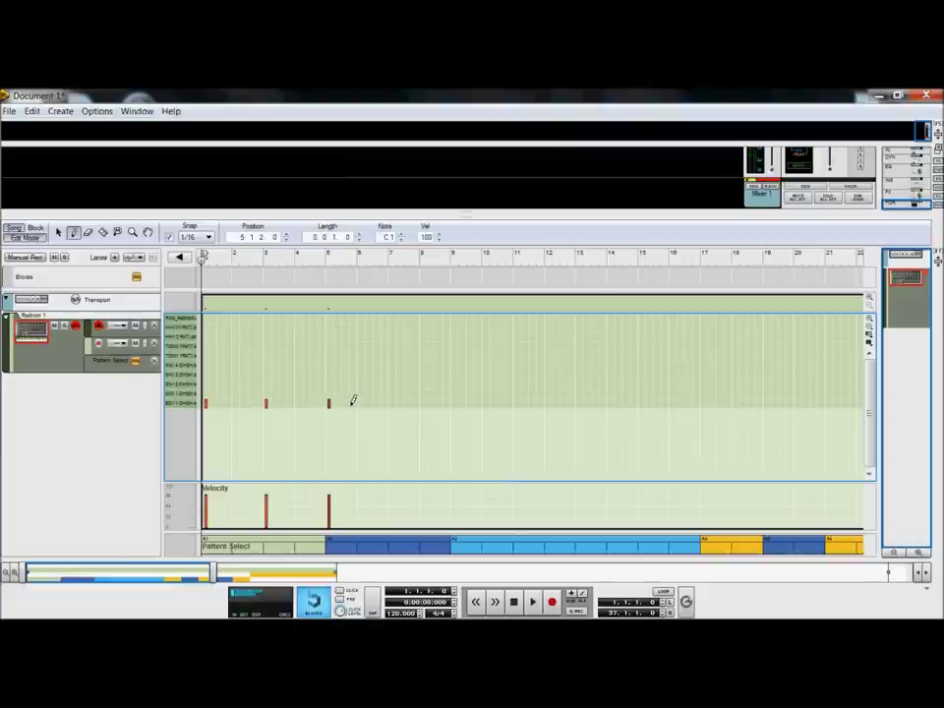
click(355, 402)
click(375, 403)
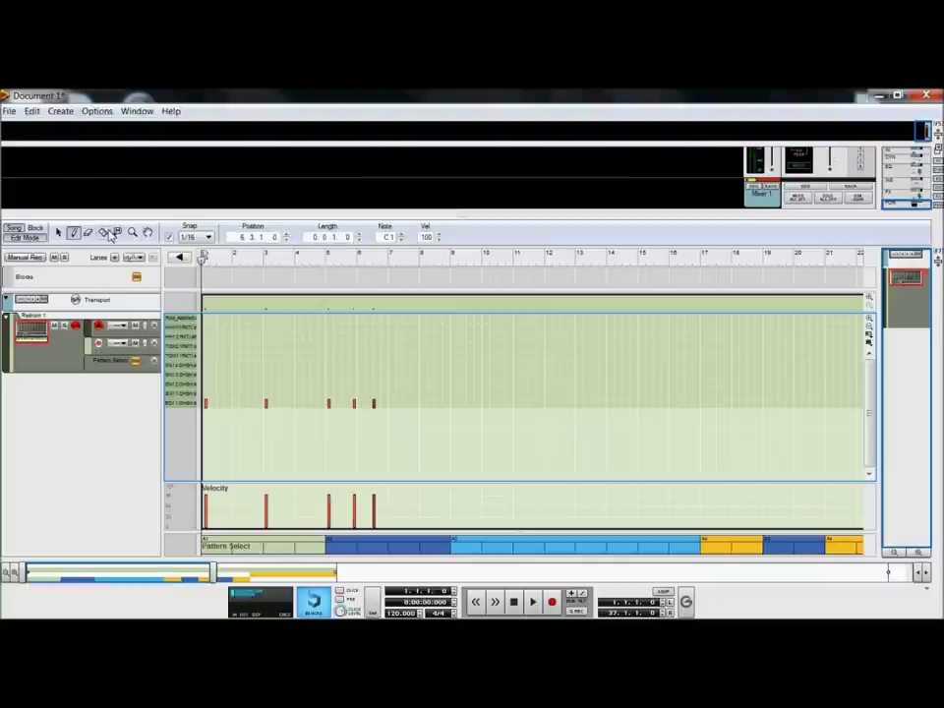
Select all five drum hits and paste a copy of them at bar 13.
click(60, 234)
click(205, 404)
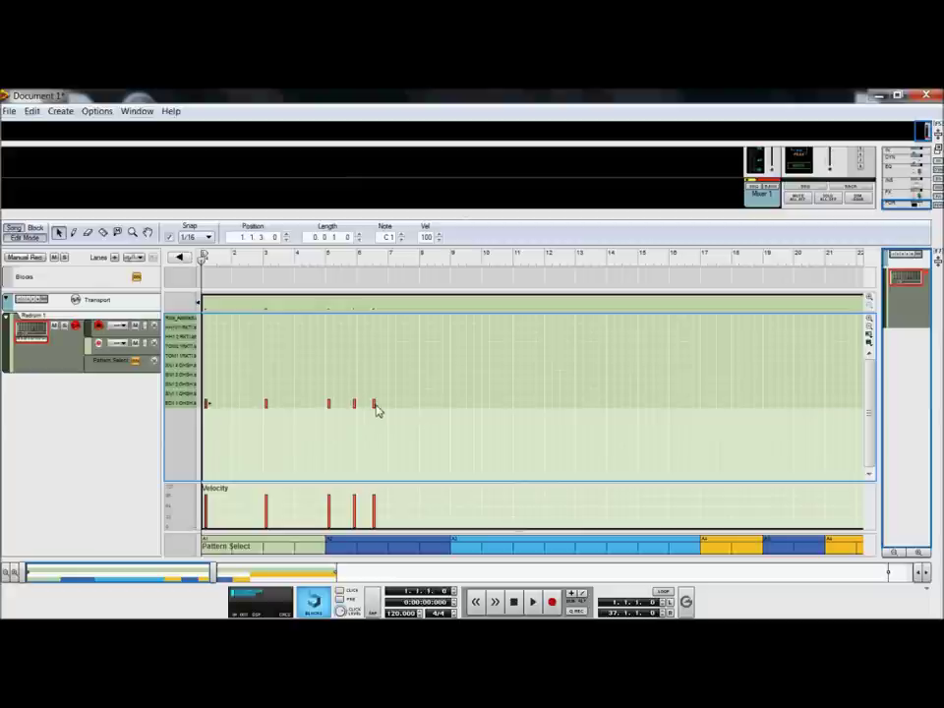
key(ctrl+a)
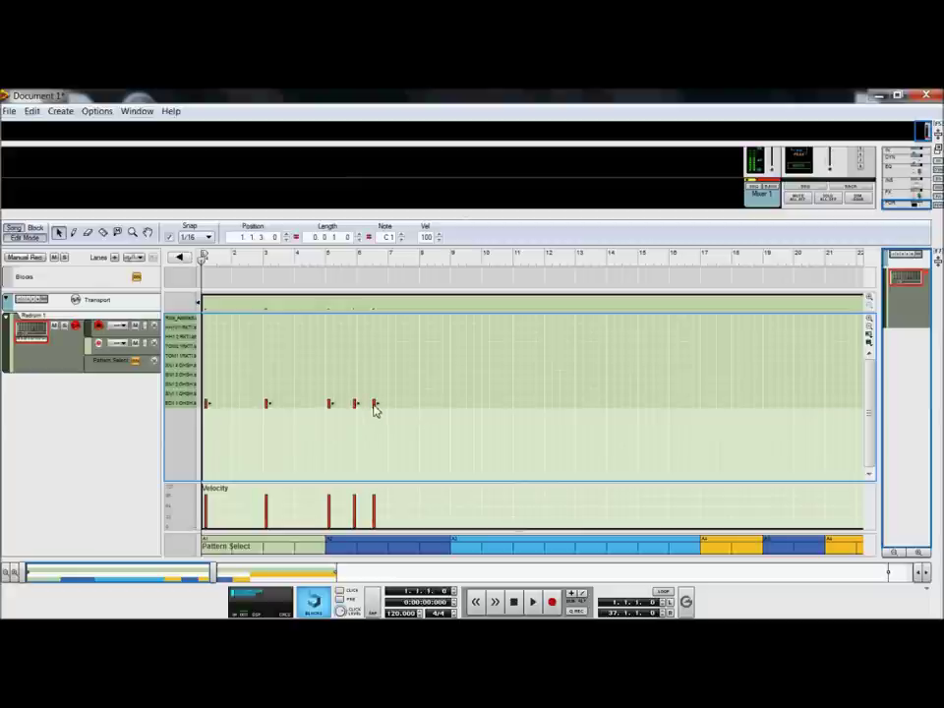
click(375, 407)
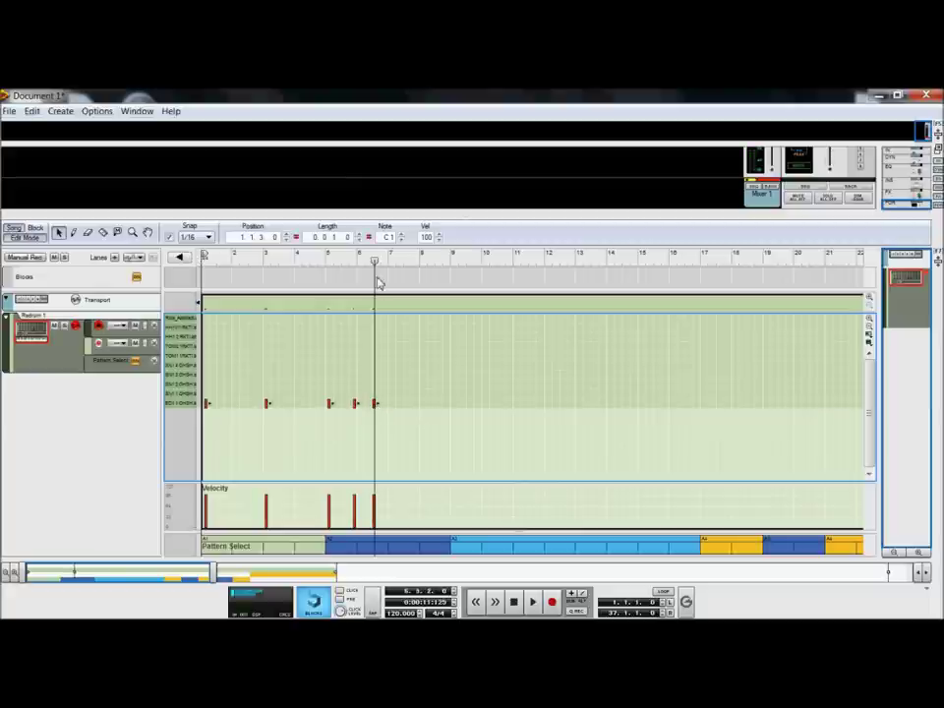
click(492, 259)
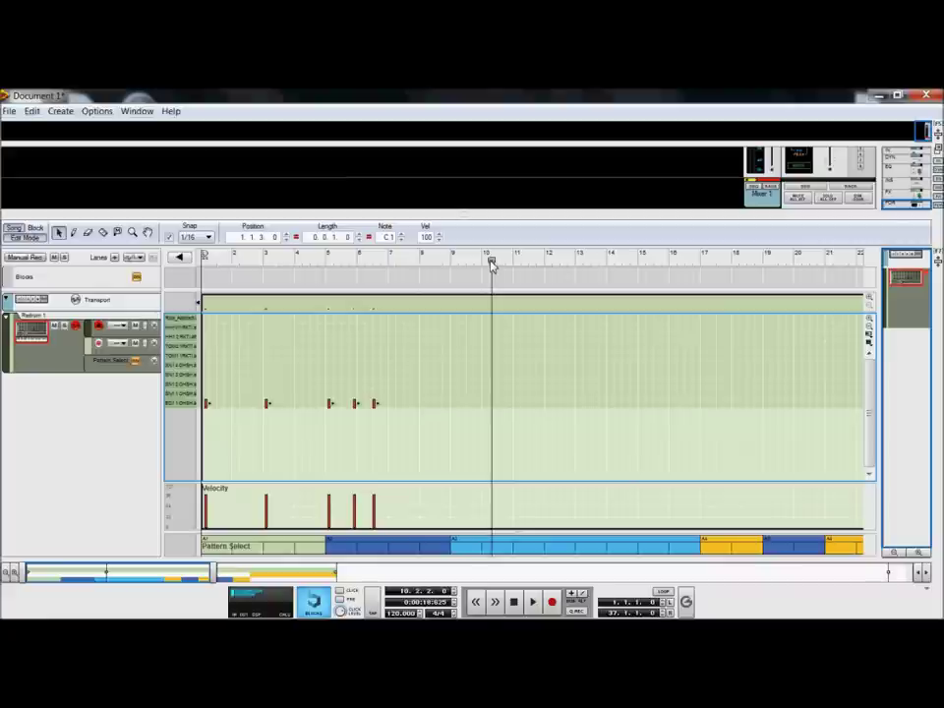
mouse_move(492, 263)
mouse_down()
mouse_move(576, 262)
mouse_move(578, 279)
mouse_up()
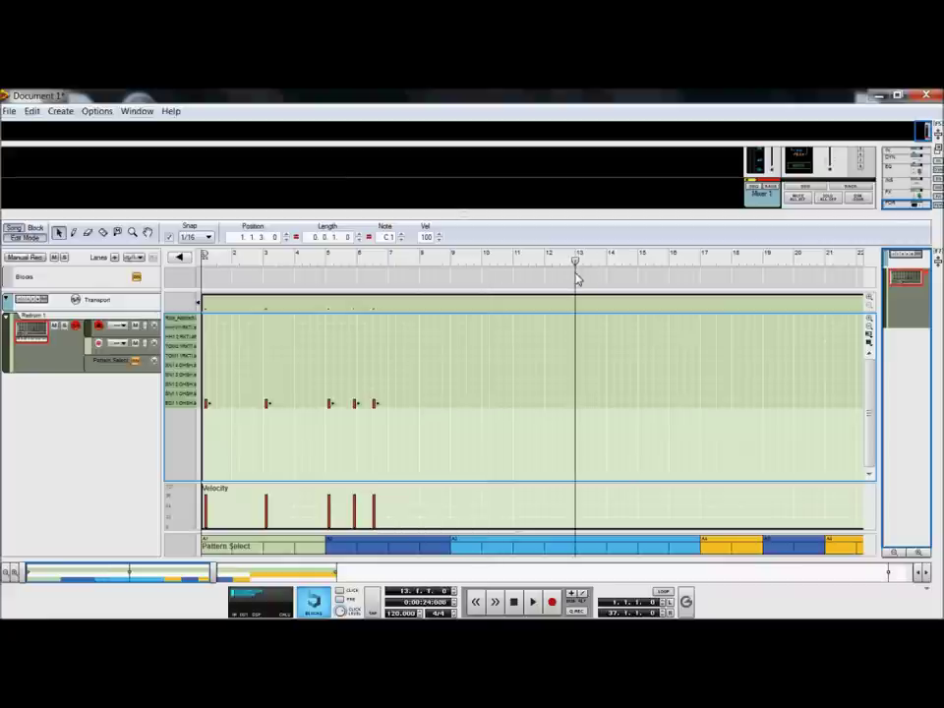
key(ctrl+v)
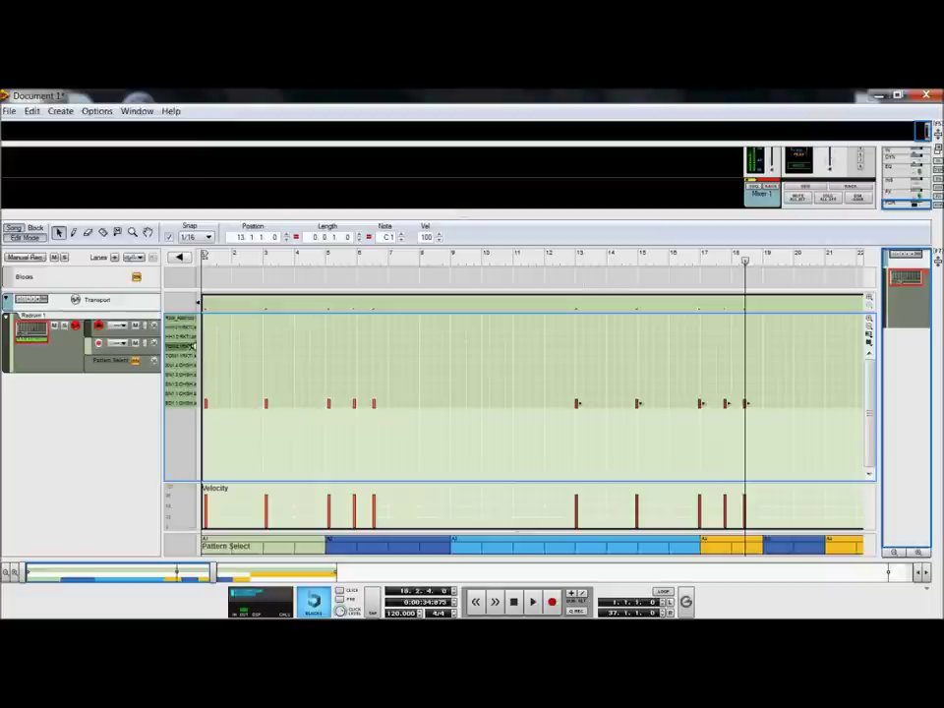
Draw three longer notes on higher rows at bars 1, 3 and 15.
click(75, 235)
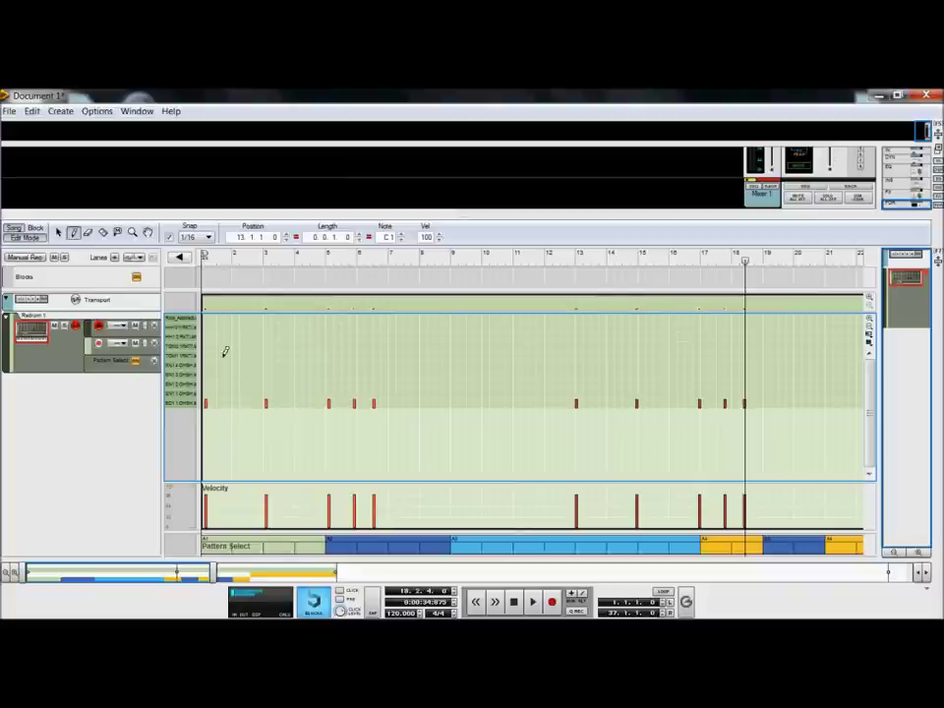
drag(221, 356, 252, 354)
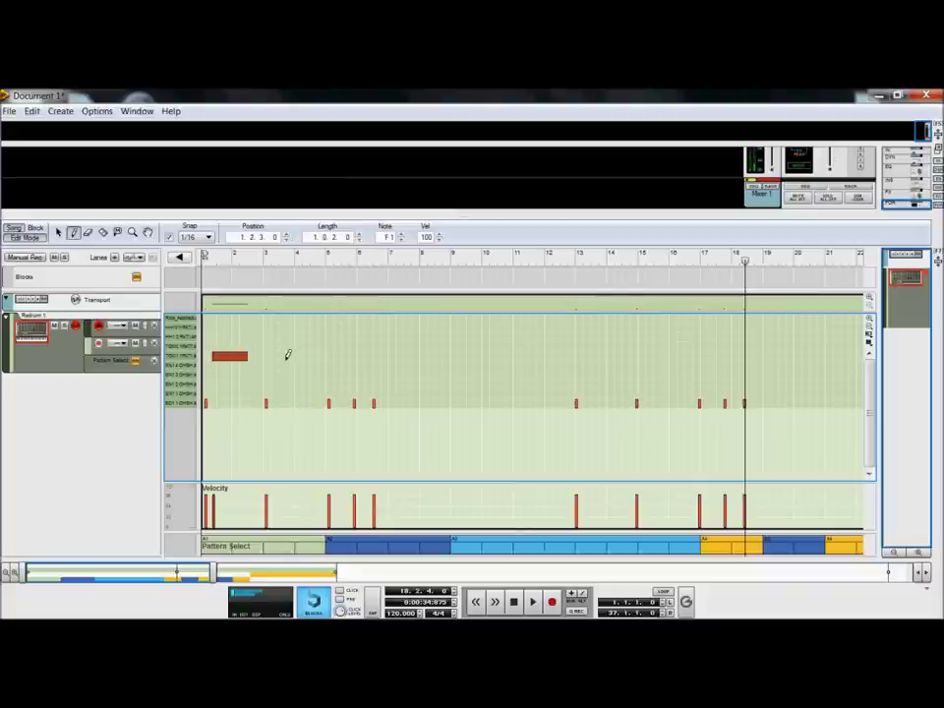
drag(284, 356, 320, 355)
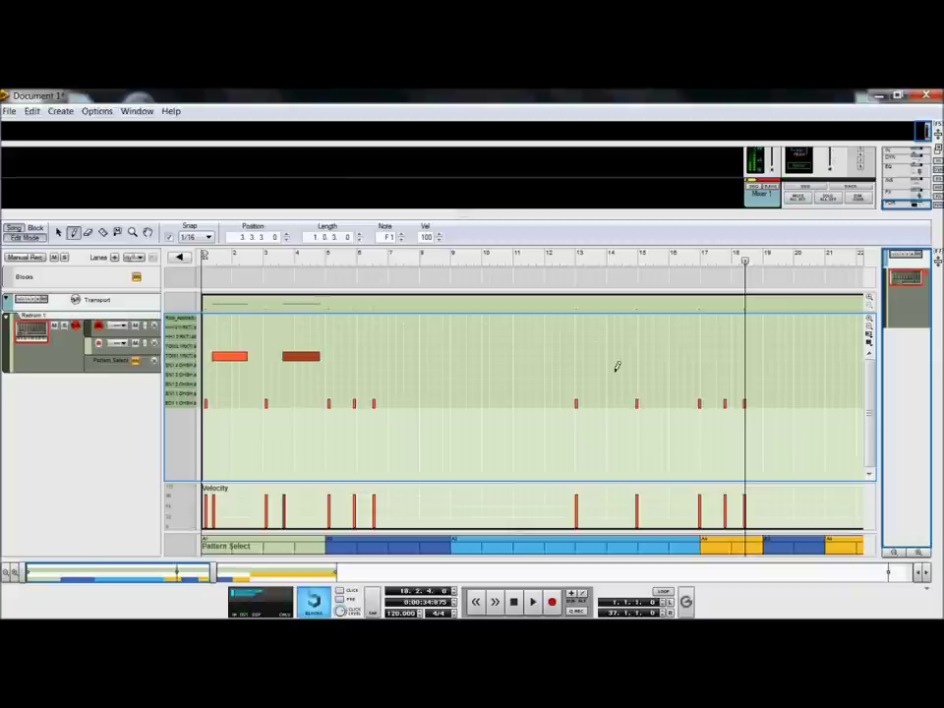
drag(591, 365, 684, 364)
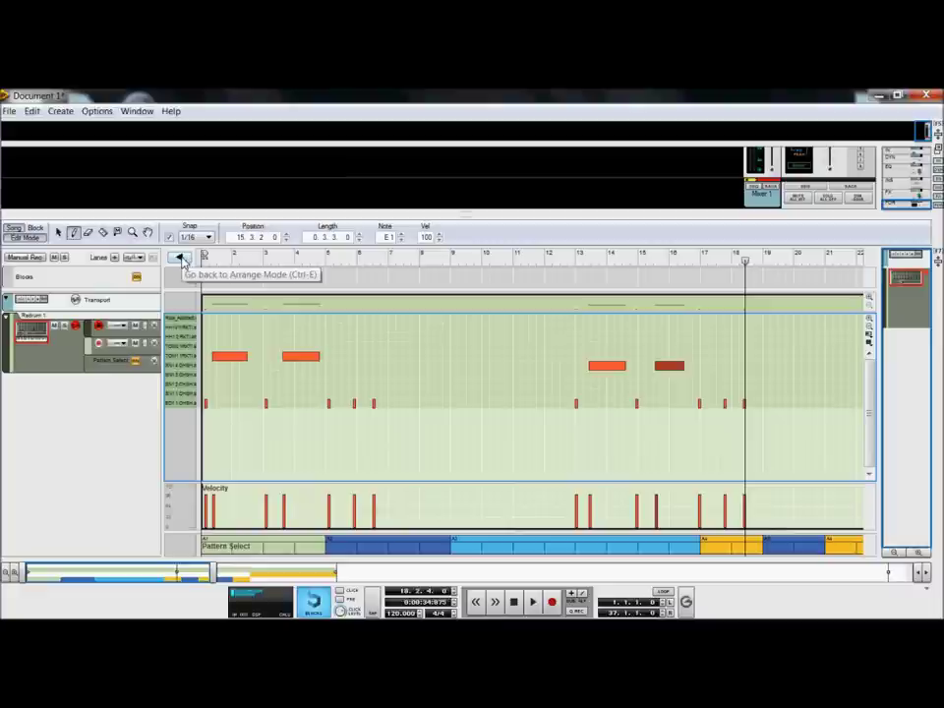
Back in Arrange Mode, colour the bar 1–37 note clip Ochre and play from the start.
click(181, 258)
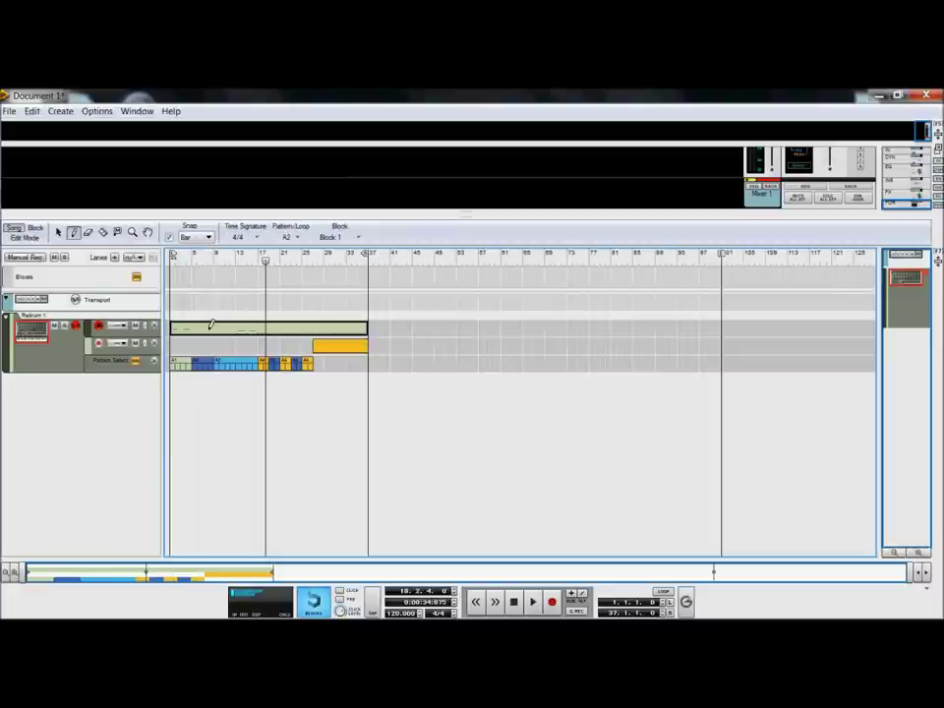
right_click(209, 324)
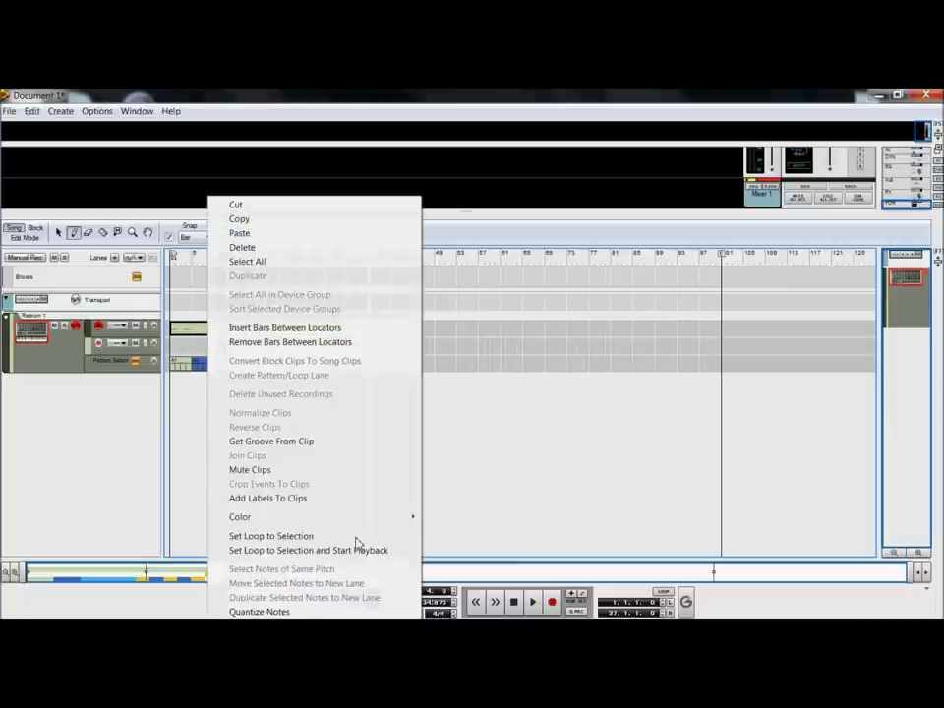
mouse_move(414, 518)
click(487, 352)
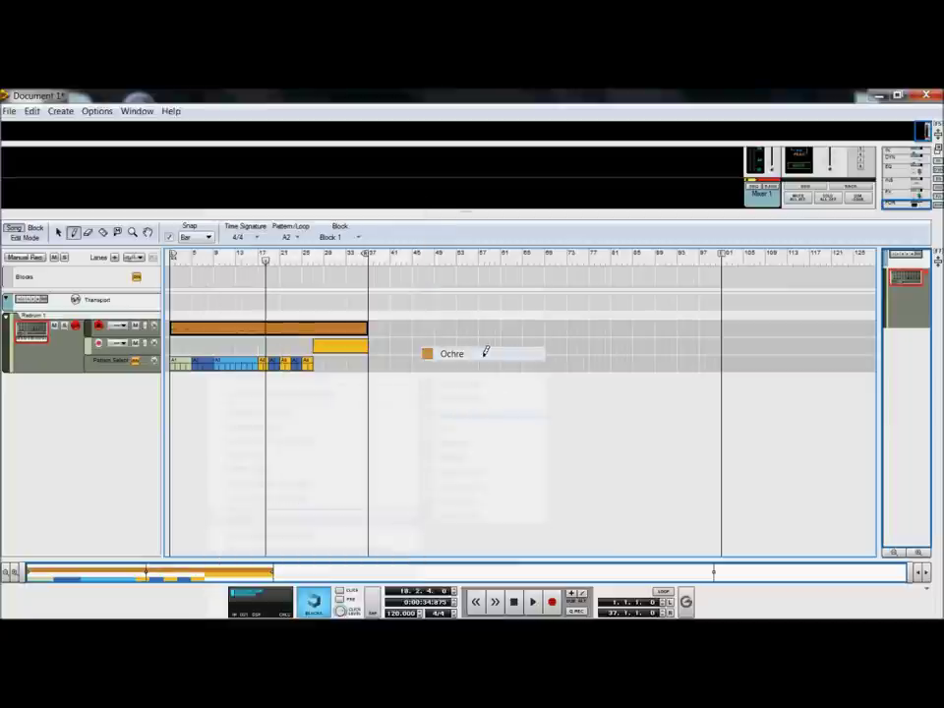
click(516, 603)
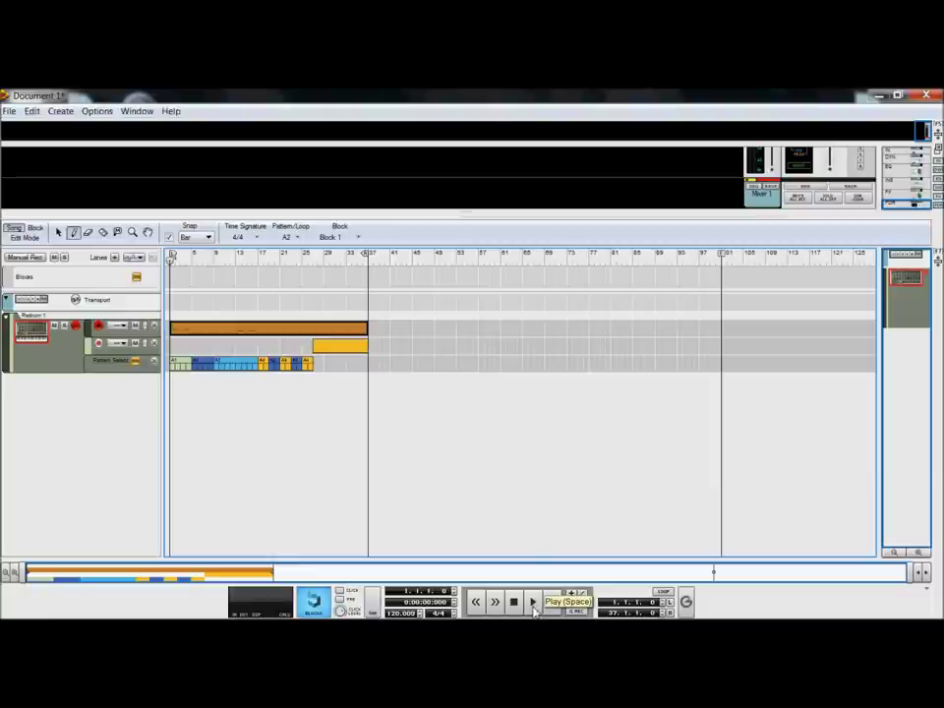
click(533, 604)
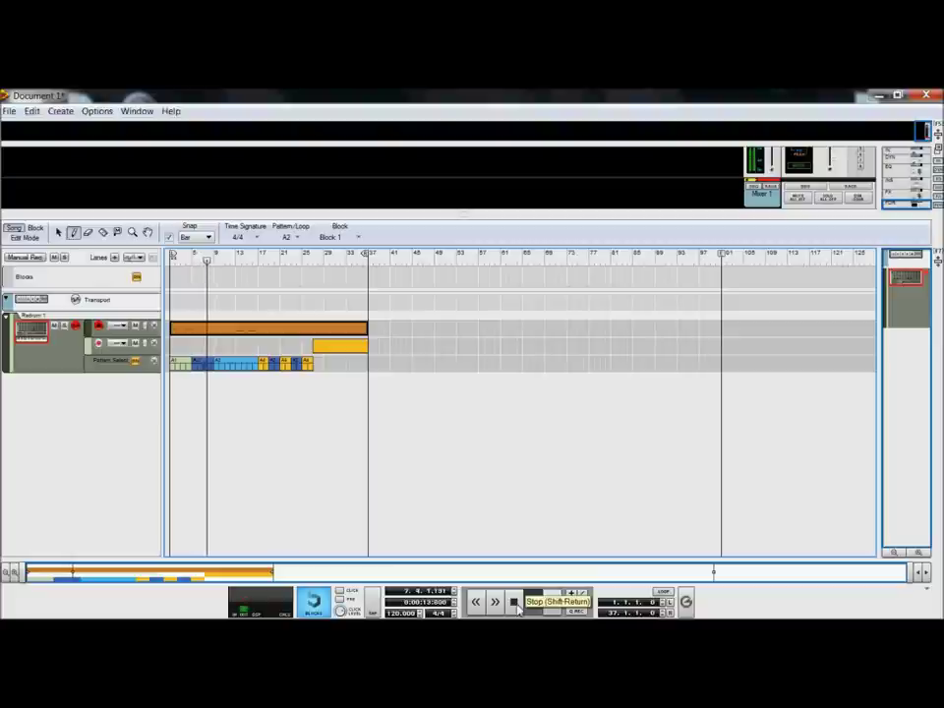
Stop playback and move the yellow clip earlier so it starts at bar 12.
click(514, 602)
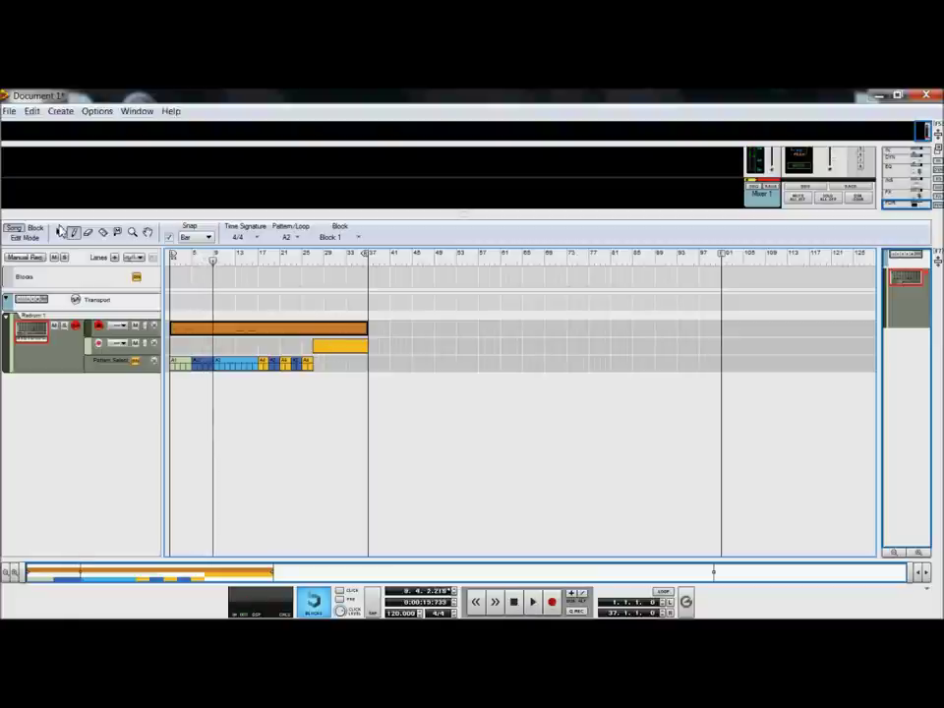
click(59, 231)
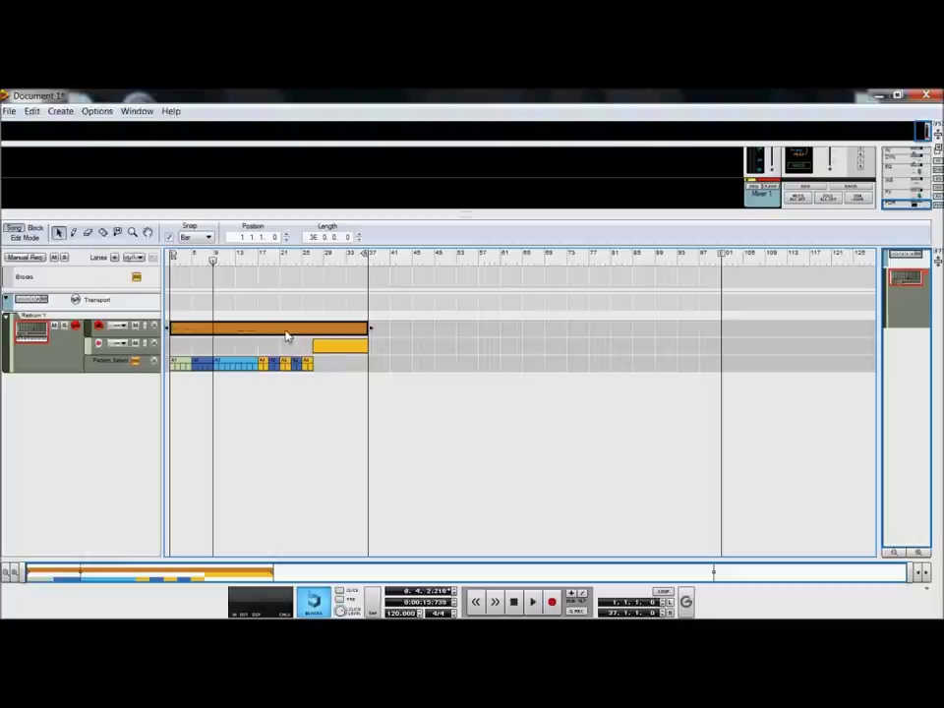
drag(328, 352, 248, 350)
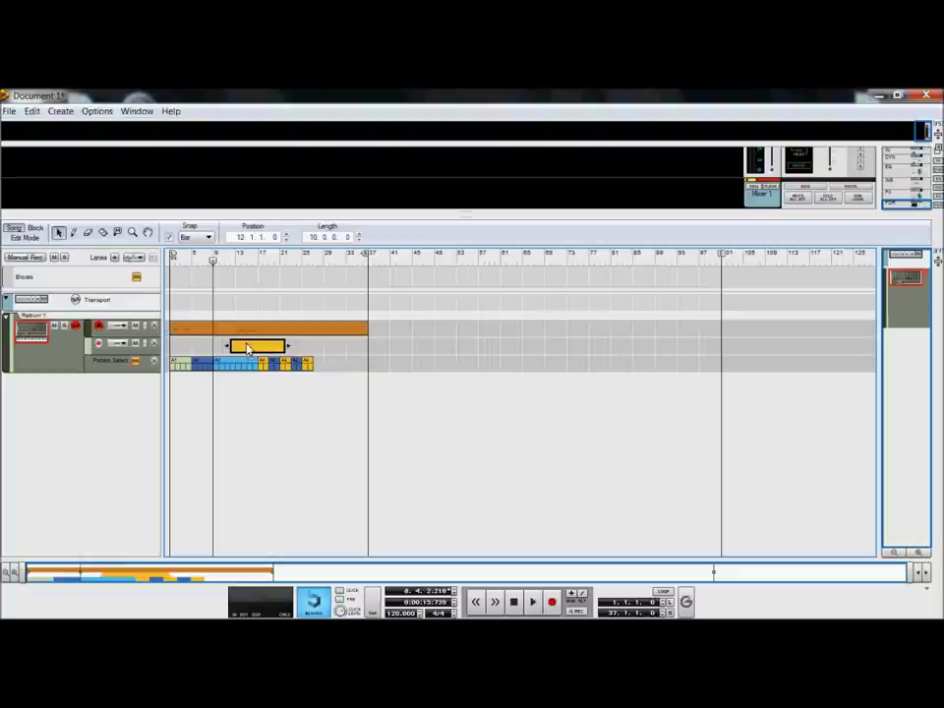
Play the song to hear the change, stop and rewind to bar 1, then restore the screen recorder.
click(532, 603)
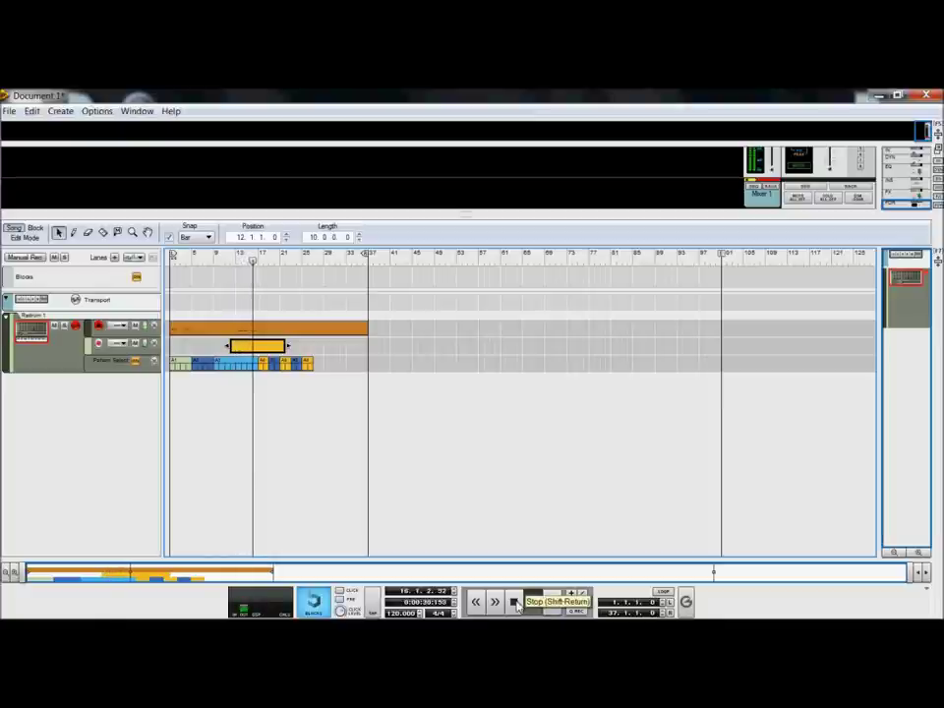
click(513, 603)
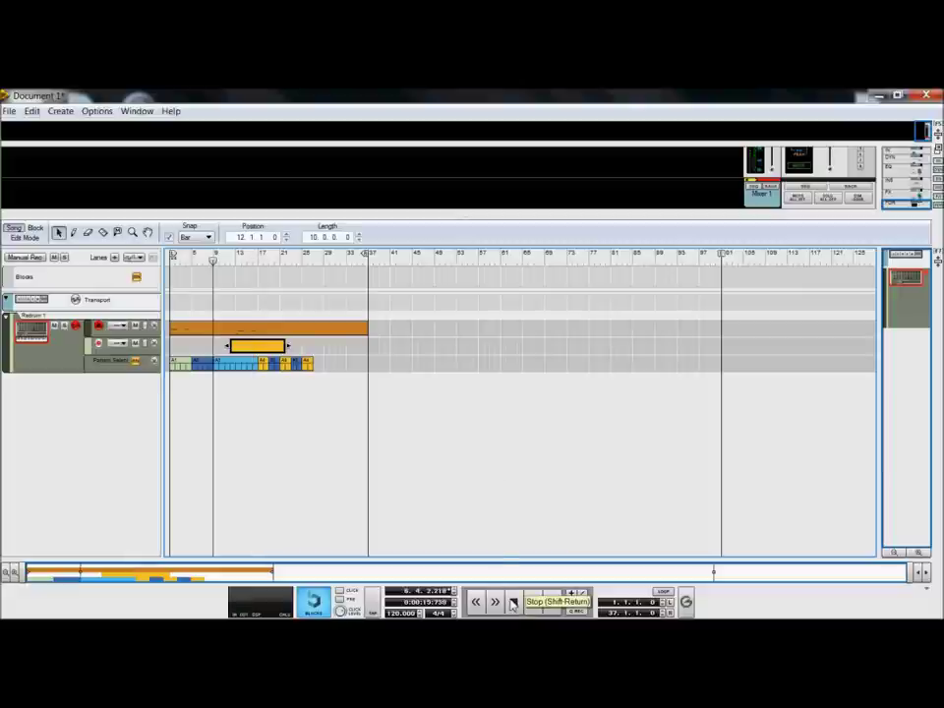
click(512, 603)
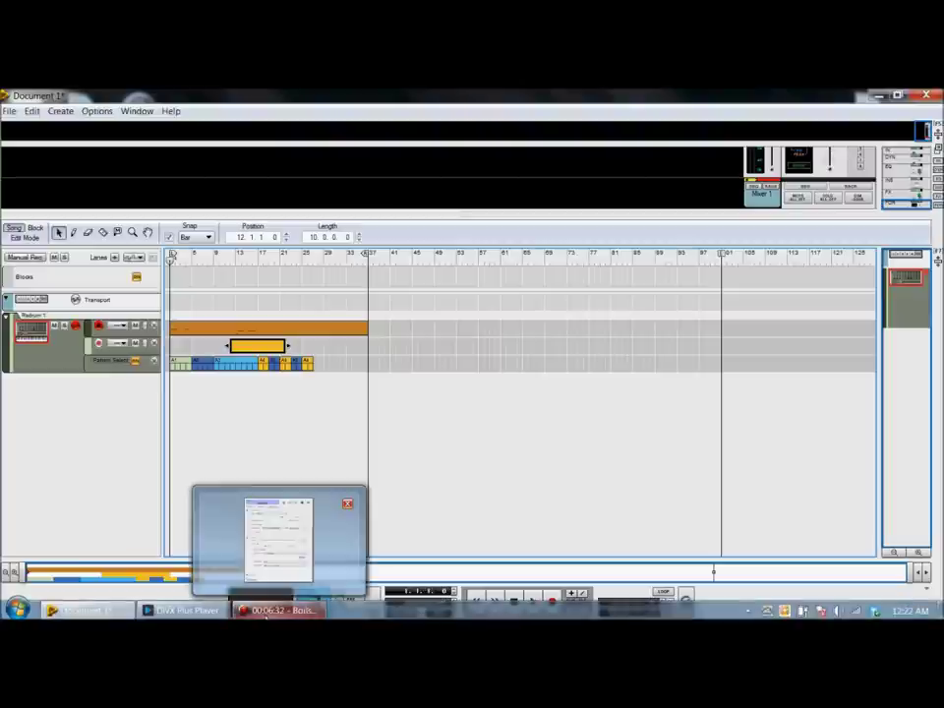
click(266, 611)
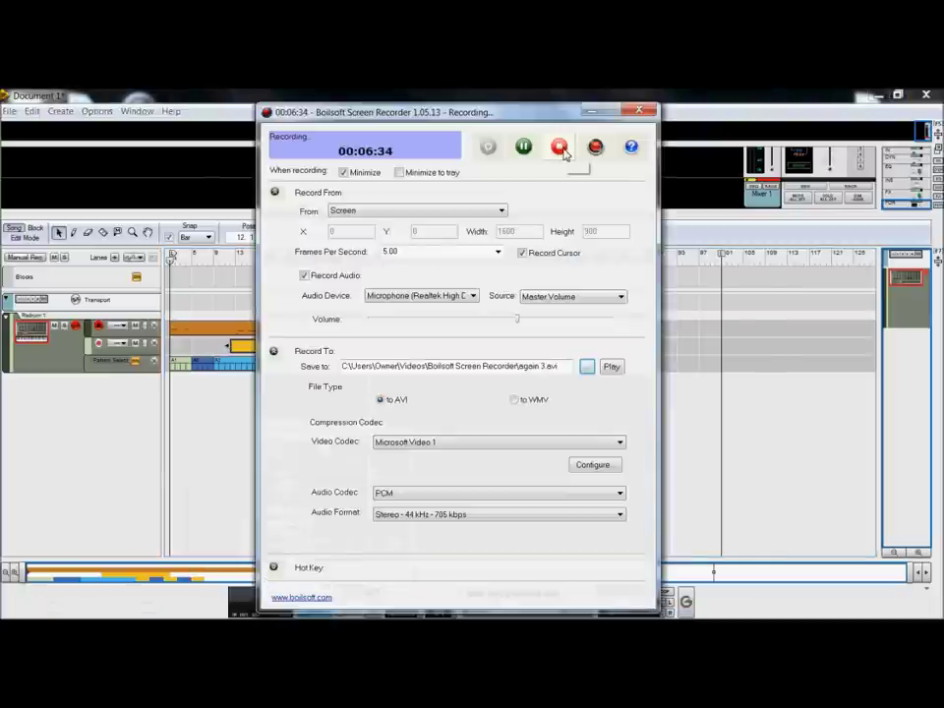